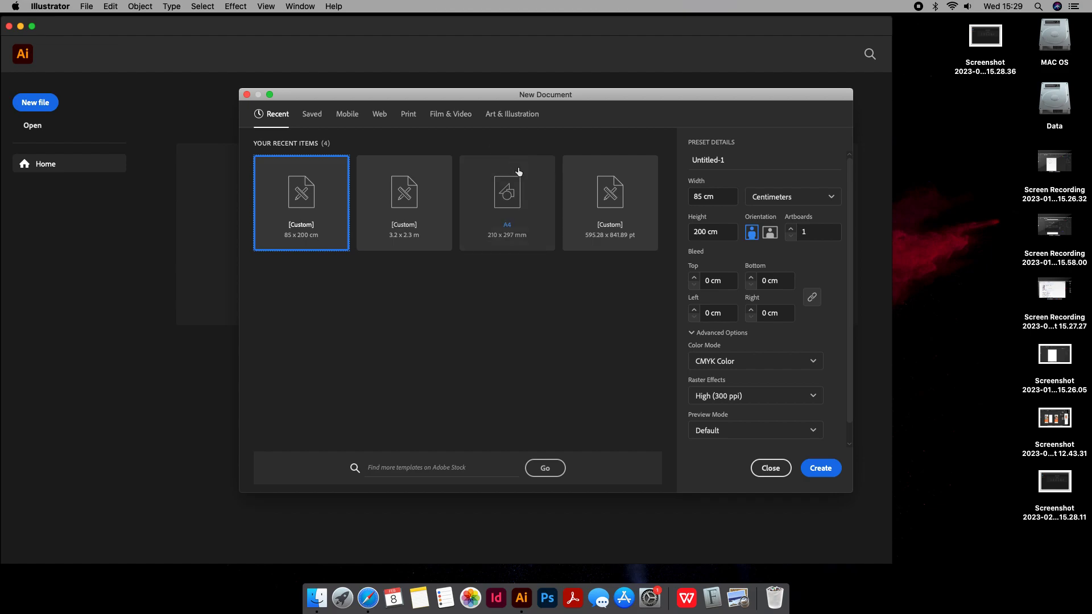
Step: Create a new A4 print document in portrait orientation with centimeters as the unit
left_click(411, 112)
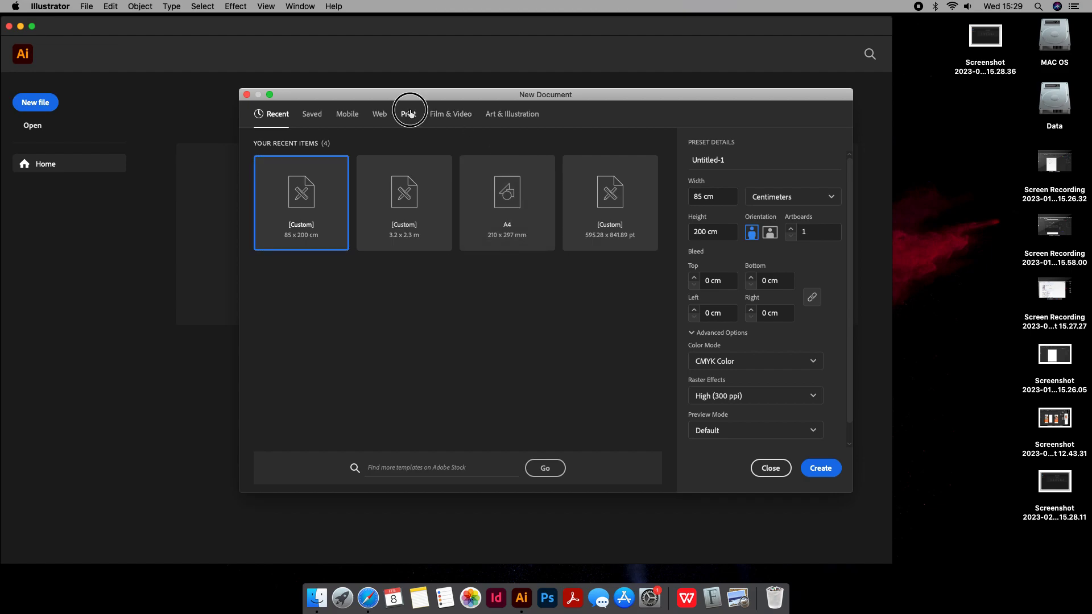
left_click(418, 213)
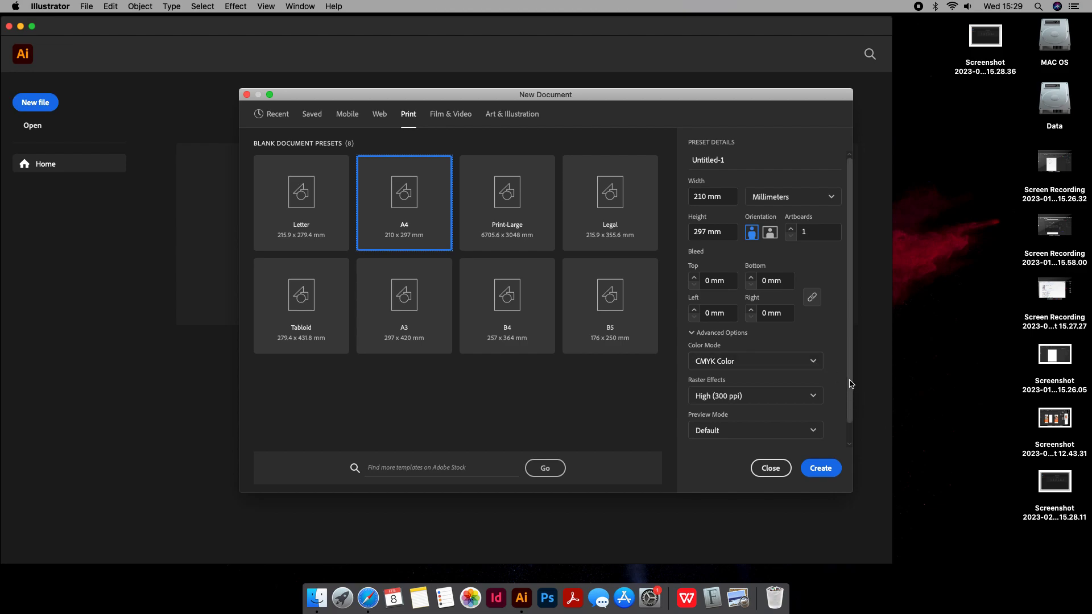
left_click(825, 198)
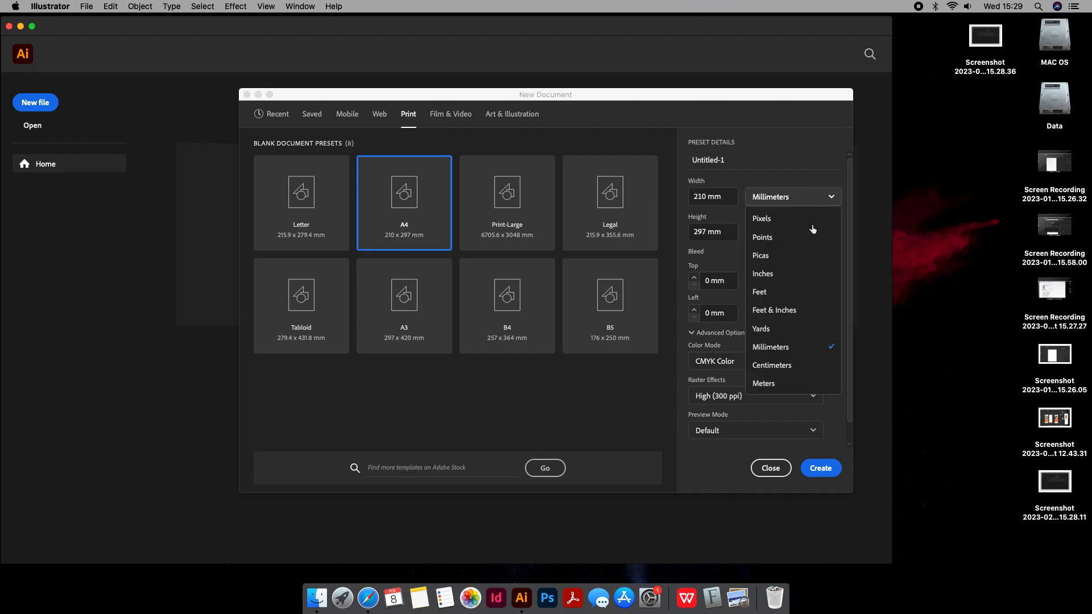
left_click(768, 365)
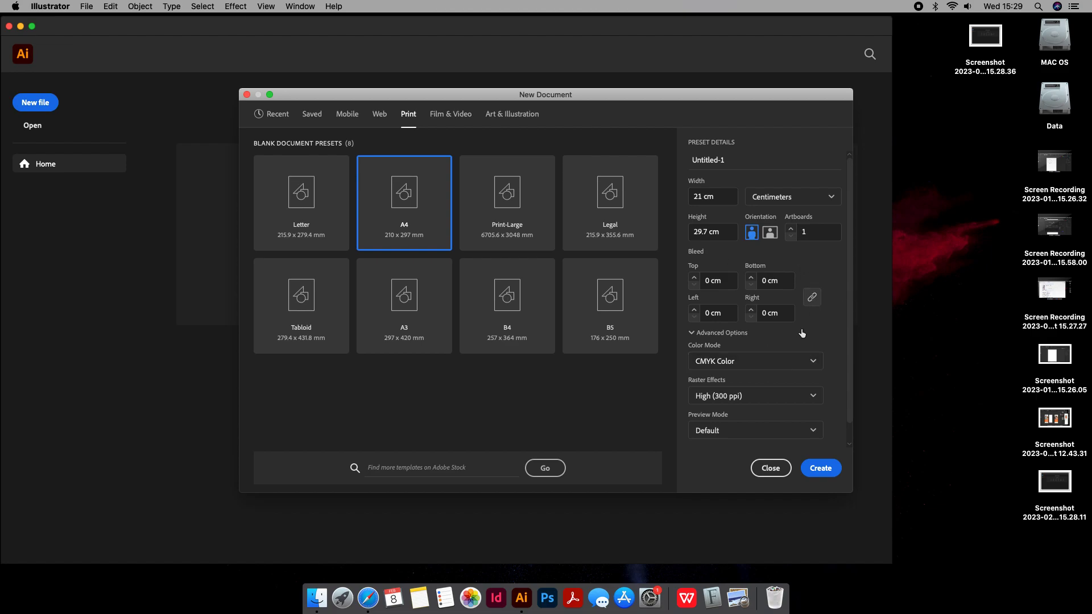
scroll(839, 365, "down", 2)
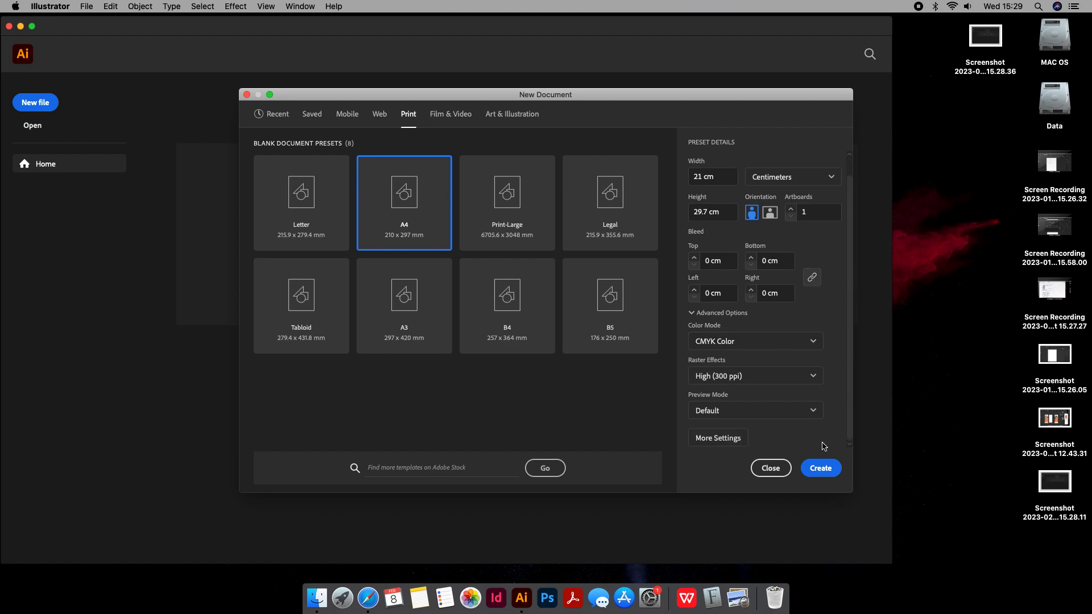
left_click(809, 469)
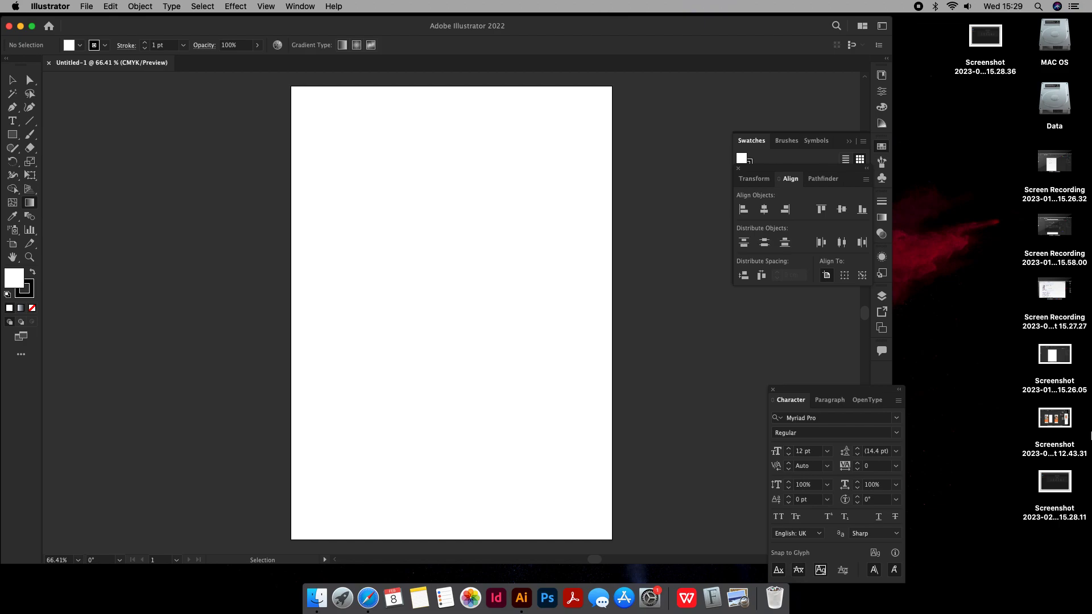
Step: Add the point text "ART" in the artboard's upper part, enlarge it to about 184 pt and place a copy below it
key("g")
left_click(11, 120)
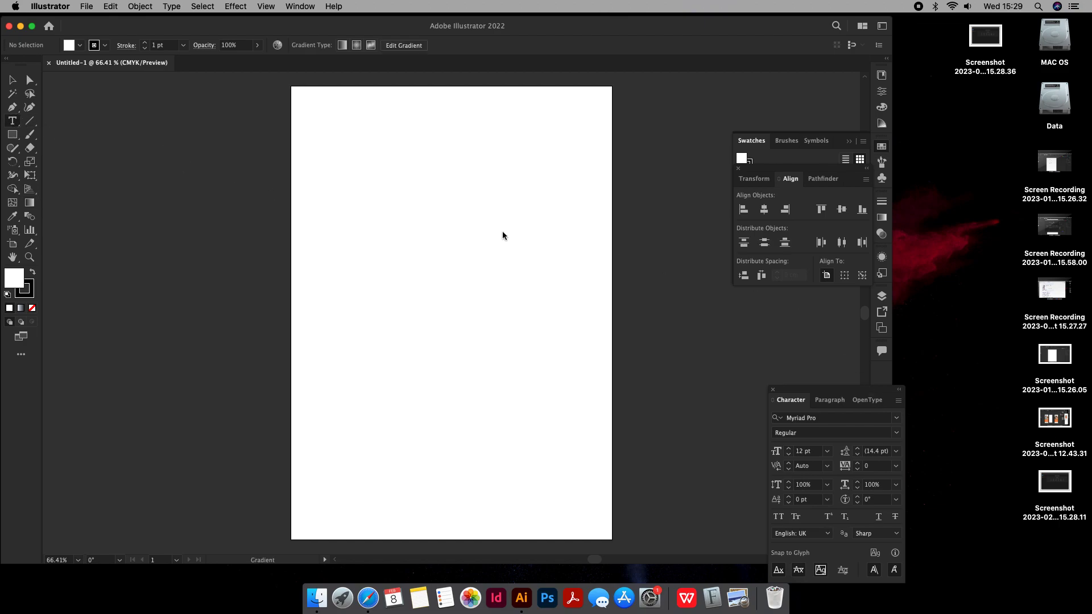
left_click(325, 182)
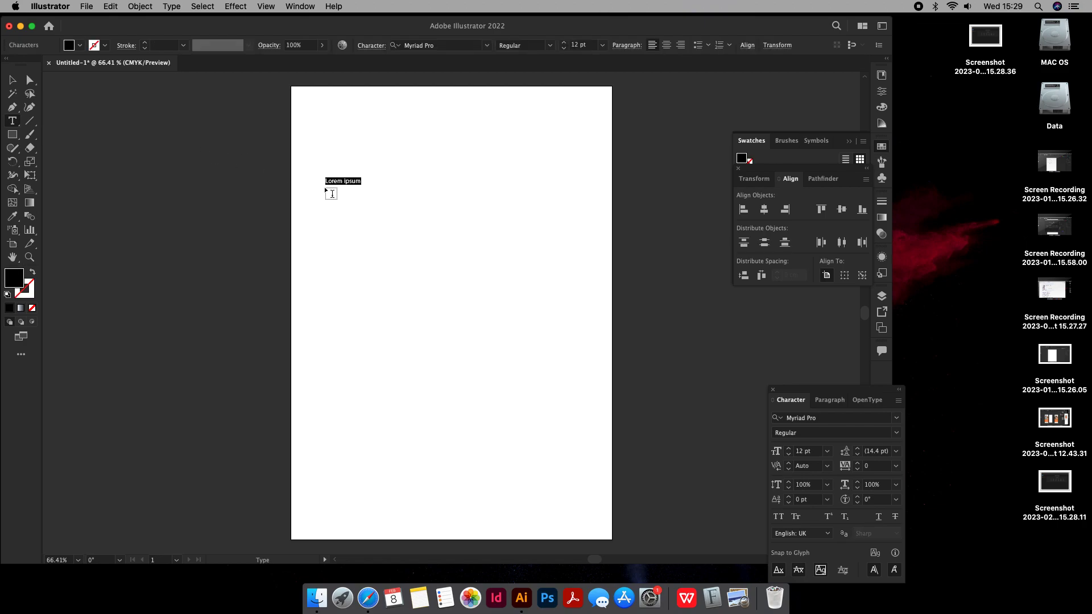
type("ART")
left_click(12, 79)
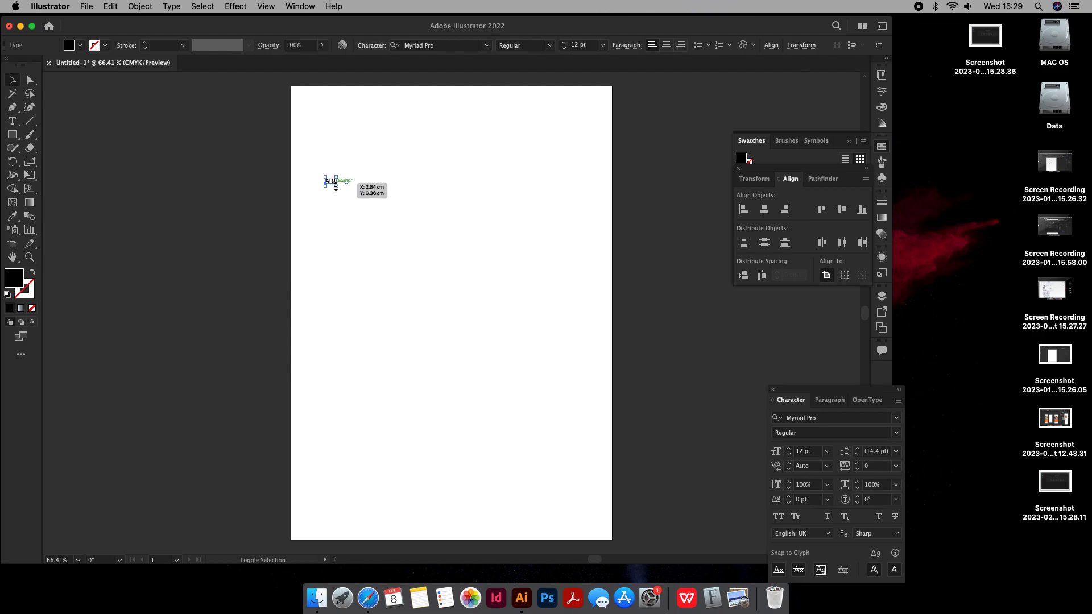
left_click_drag(338, 186, 494, 288)
Step: Replace the lower "ART" copy with "&"
double_click(494, 287)
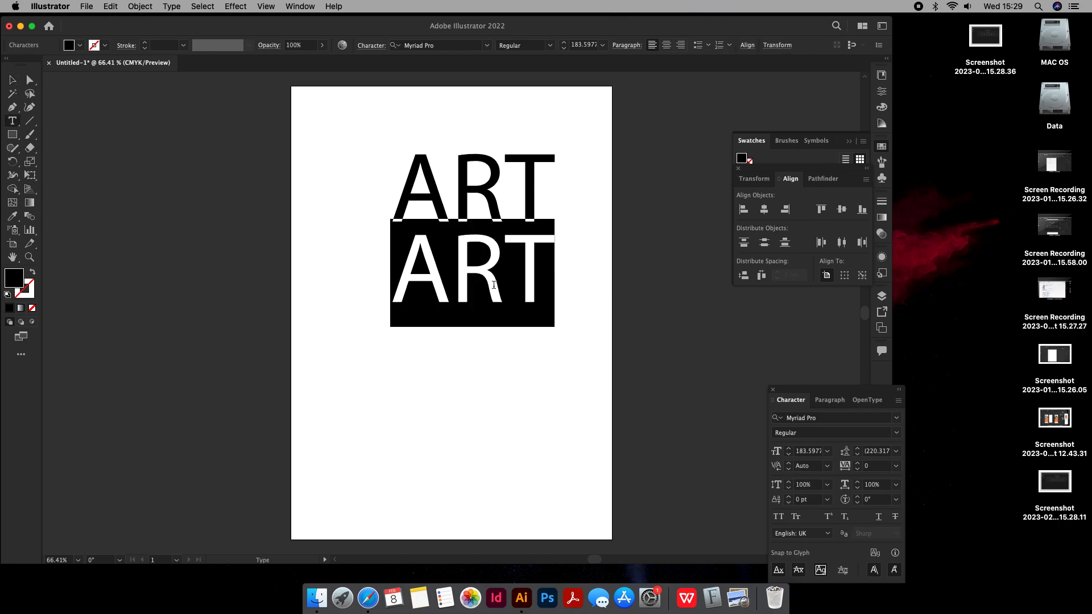
type("&")
key("Escape")
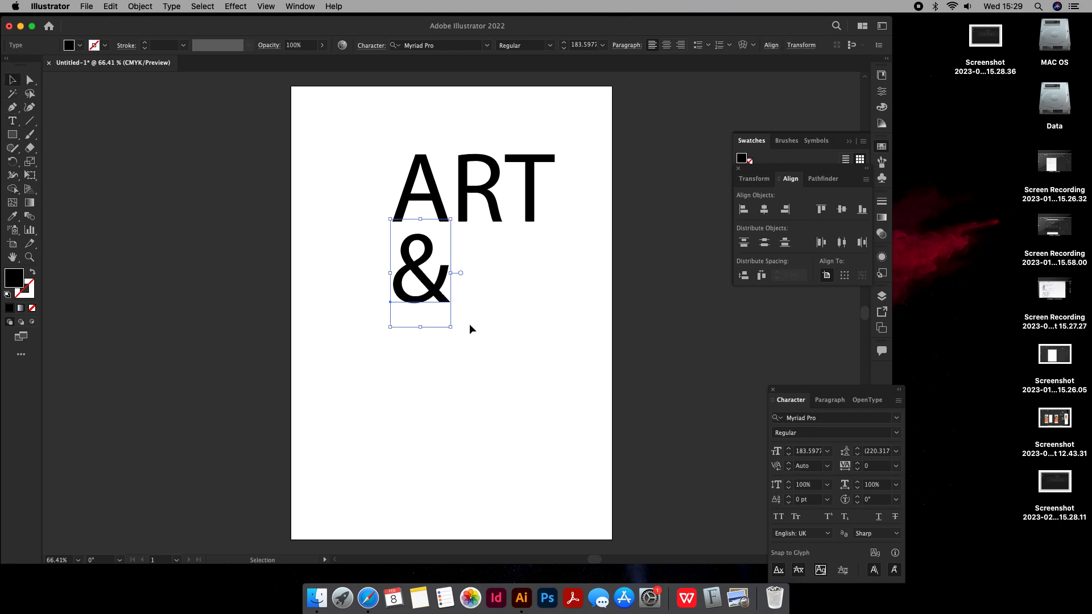
Step: Duplicate the "&" text downward and change the copy to "Design"
left_click_drag(449, 303, 450, 428)
double_click(449, 425)
type("Design")
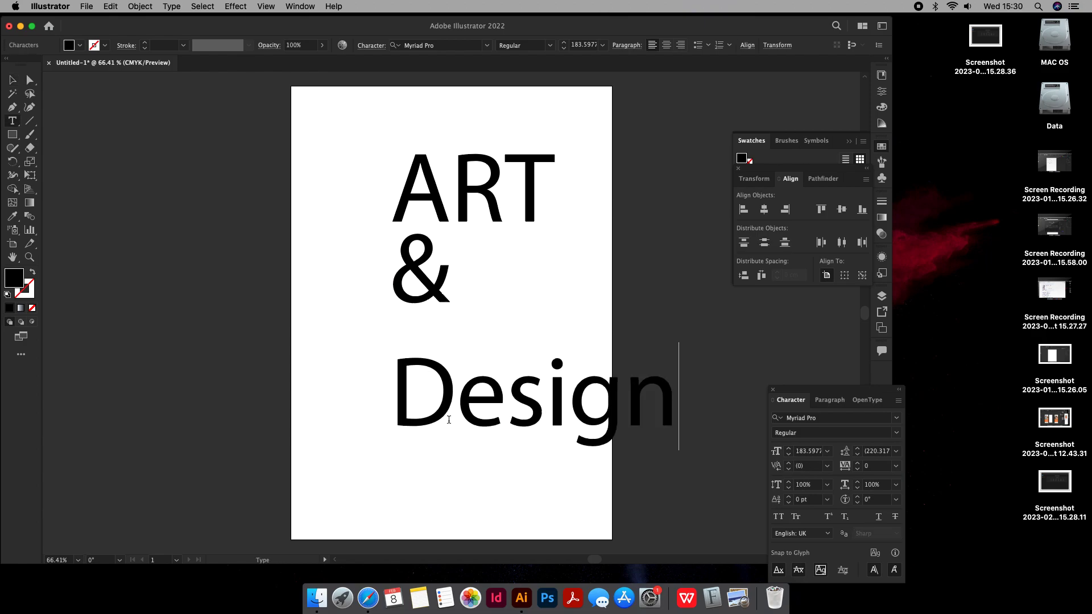
left_click(8, 81)
Step: Select all three text objects and scale them down together to about 104 pt
left_click_drag(268, 150, 399, 266)
left_click_drag(366, 161, 472, 406)
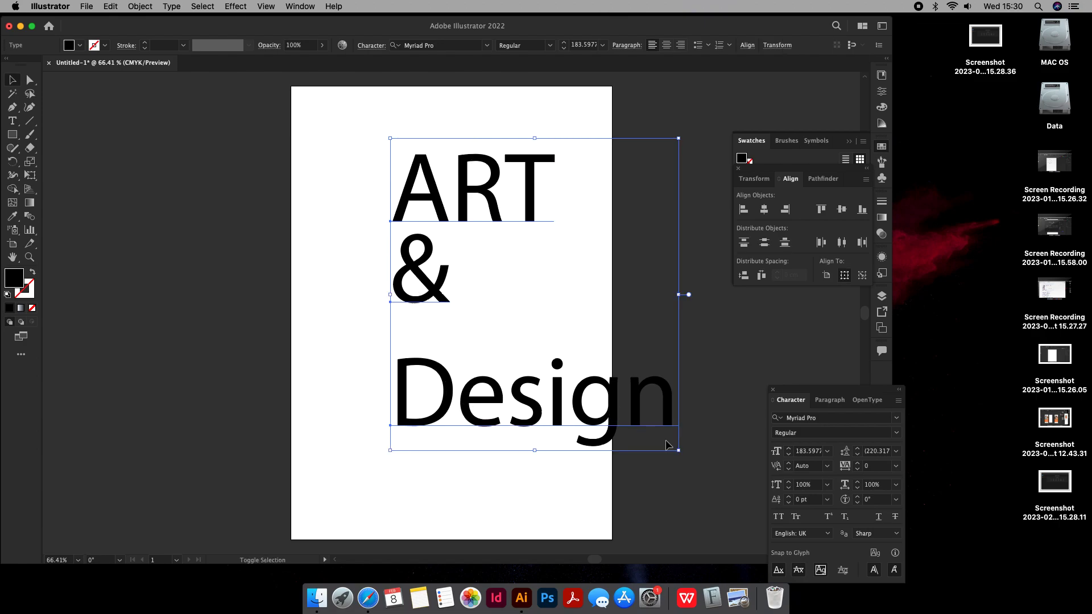
left_click_drag(680, 453, 568, 363)
Step: Arrange the texts in two lines, with "&" directly before "Design" and "ART" left-aligned above them
left_click(546, 349)
left_click(467, 269)
left_click_drag(467, 268, 484, 218)
left_click_drag(557, 129, 408, 223)
left_click_drag(494, 212, 436, 258)
left_click(438, 346)
left_click_drag(532, 179, 360, 310)
left_click_drag(426, 261, 434, 274)
left_click(582, 186)
left_click_drag(582, 186, 415, 224)
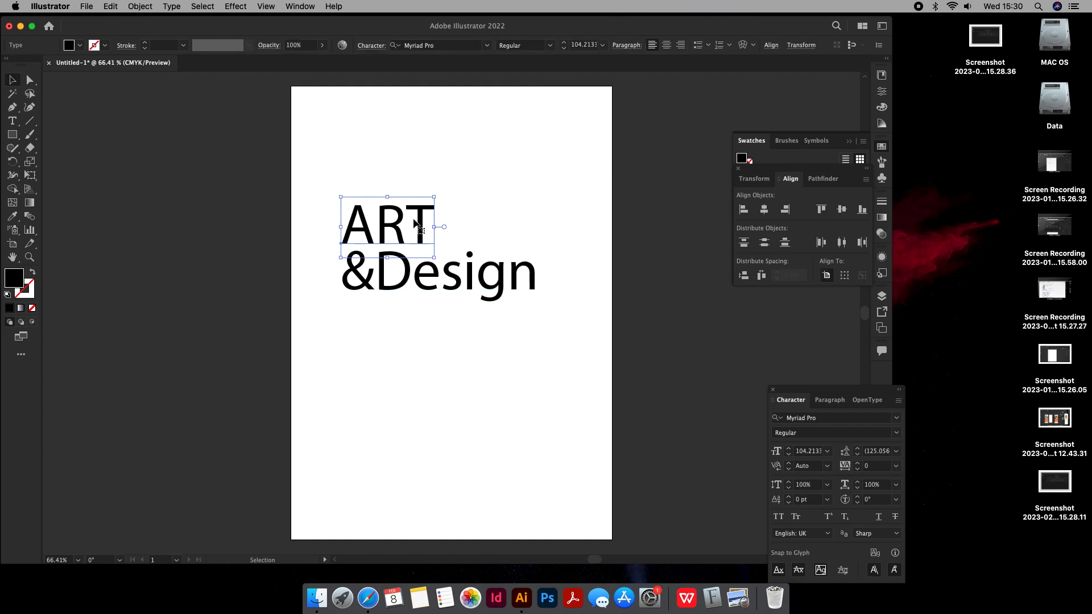
Step: Set the "ART" text to the Roboto font in the Black style
left_click(896, 433)
left_click(897, 422)
left_click(896, 421)
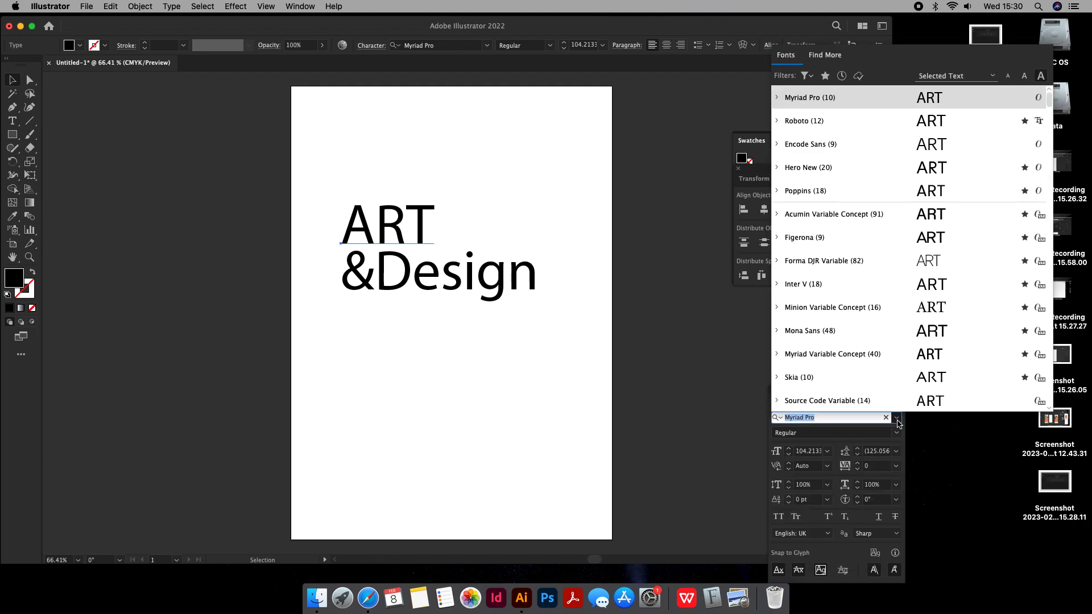
left_click(851, 125)
left_click(898, 434)
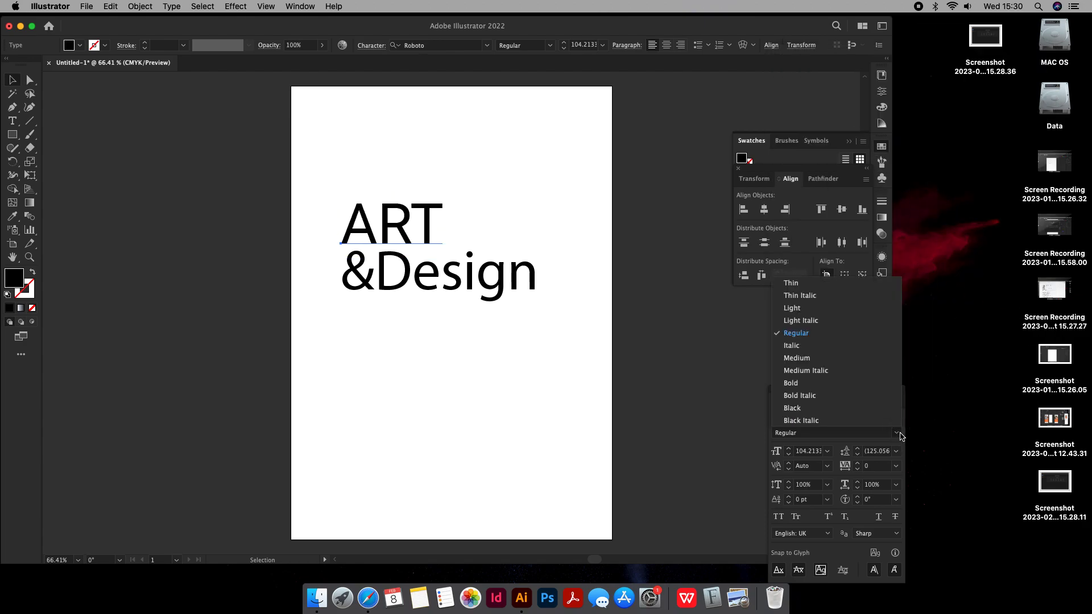
left_click(835, 408)
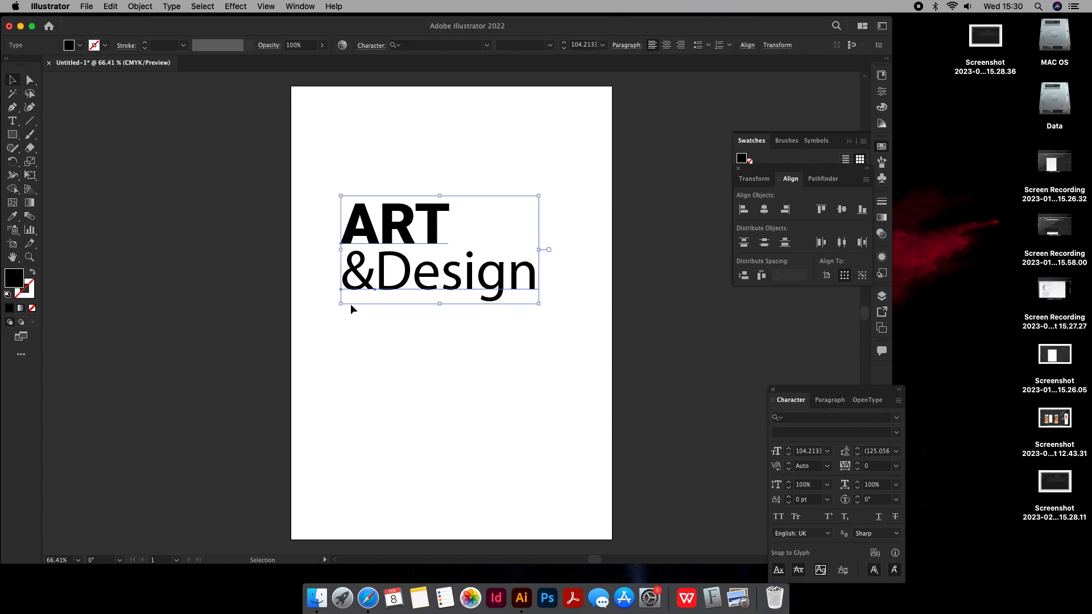
Step: Apply the character formatting of "ART" to "&" and "Design" with the Eyedropper
left_click(12, 216)
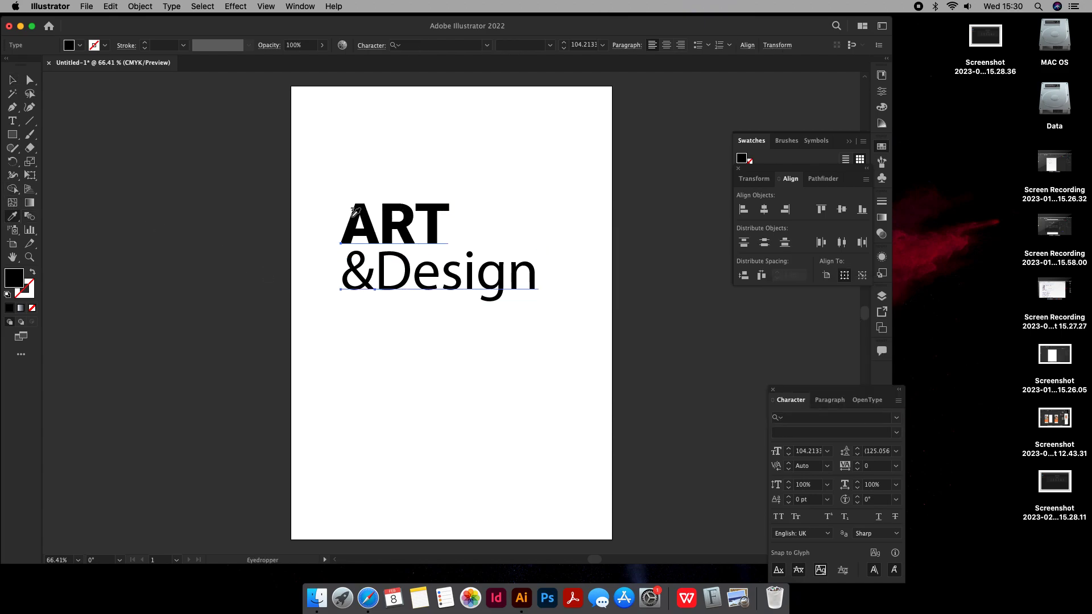
left_click(353, 216)
left_click(13, 80)
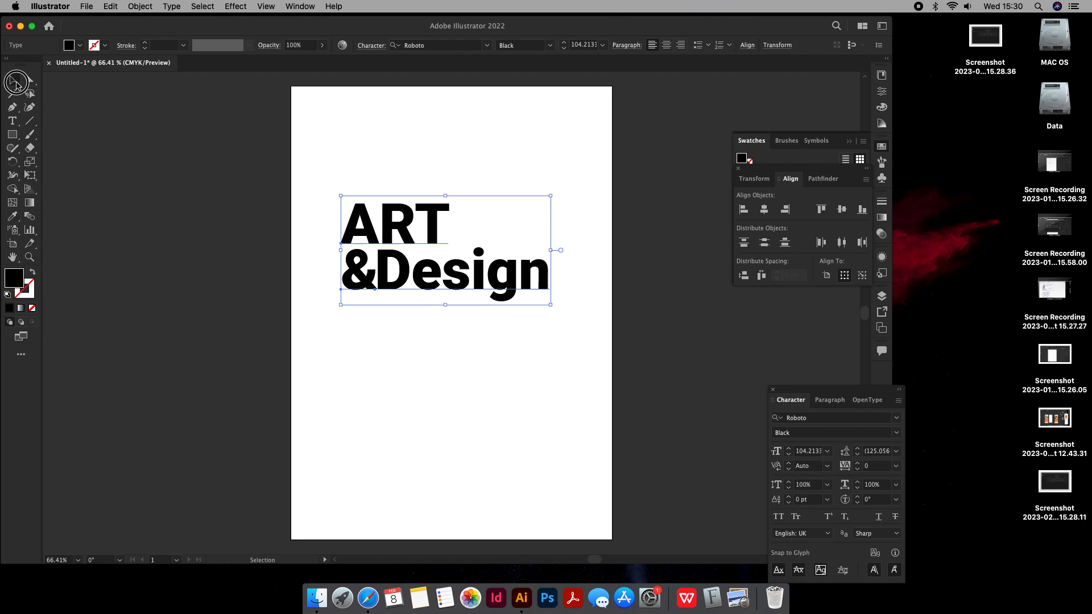
left_click(438, 344)
Step: Cut the "&" from in front of "Design", paste it back and place it right after "ART" on the same baseline
left_click(356, 271)
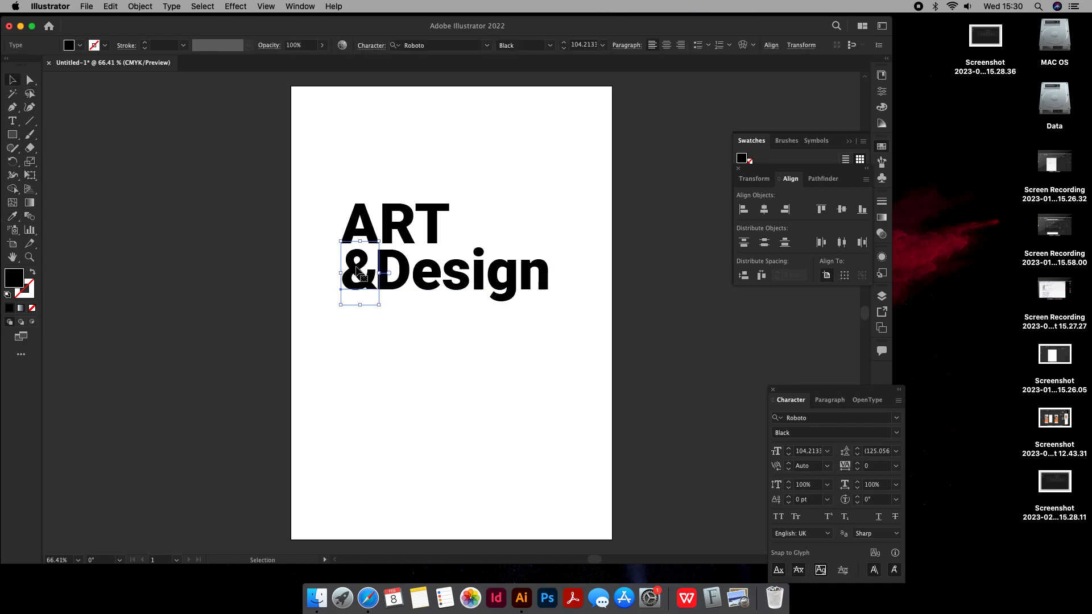
key("super+x")
double_click(385, 272)
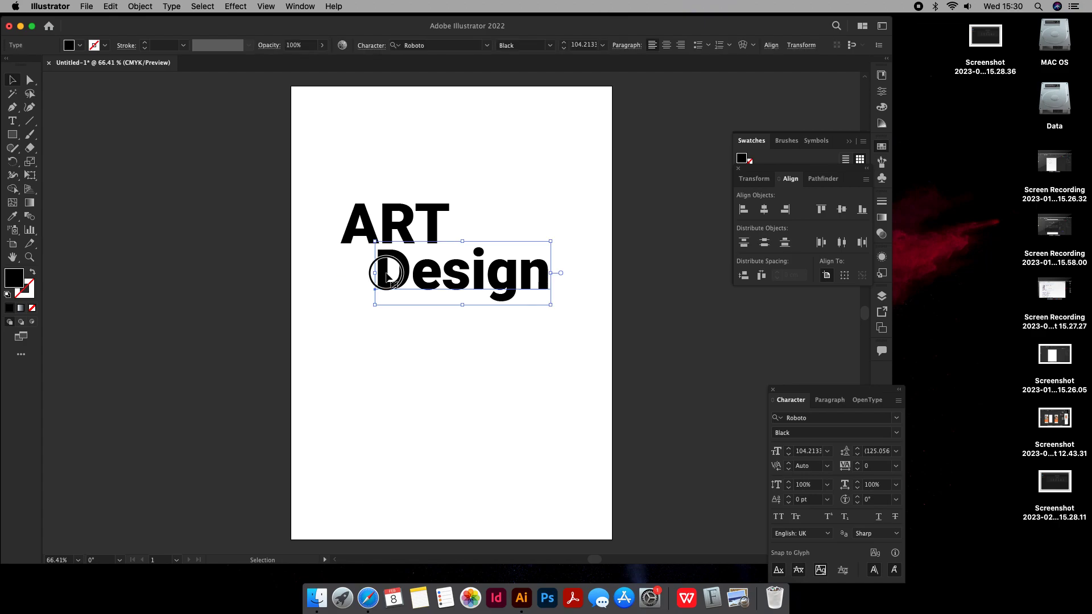
left_click(12, 79)
left_click(511, 169)
key("a")
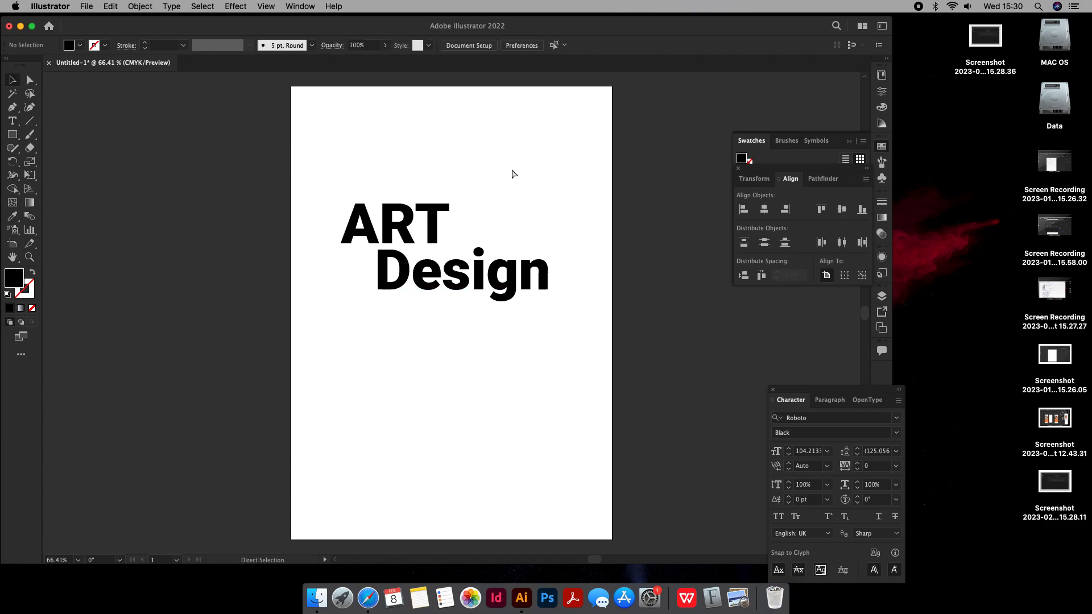
key("super+v")
left_click_drag(443, 311, 479, 226)
left_click(519, 218)
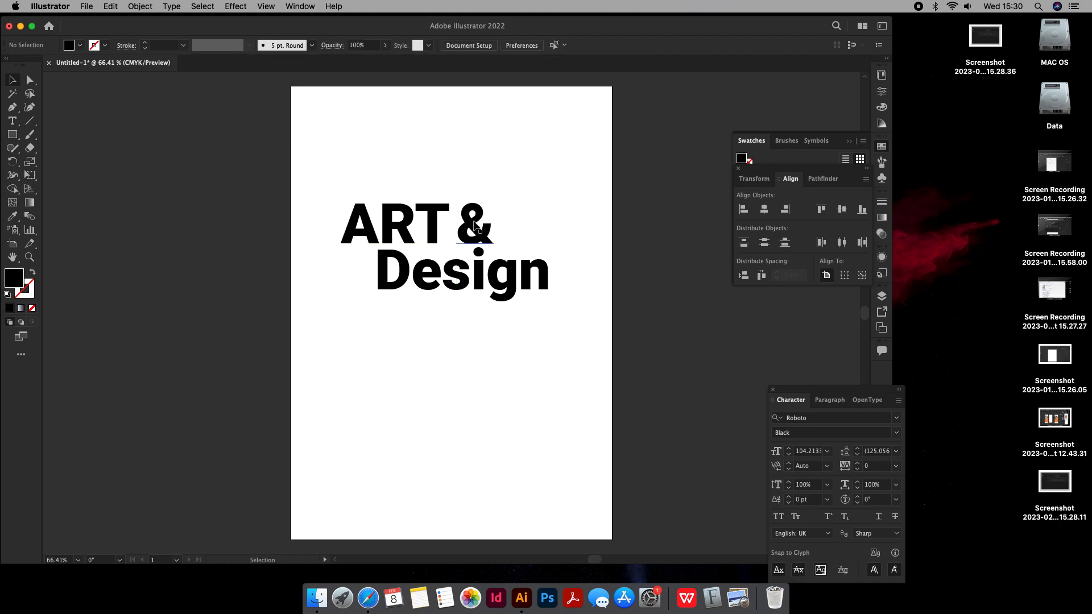
Step: Shrink the "&" to about 72 pt and draw a black rectangle as tall as "ART" over it
left_click(461, 226)
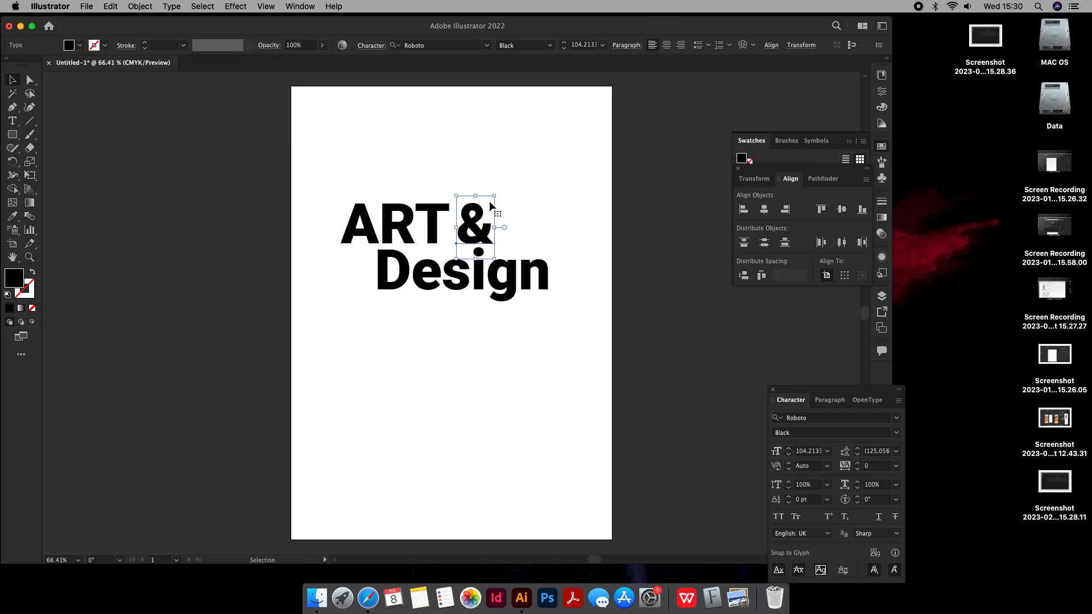
left_click_drag(493, 196, 486, 243)
left_click(12, 136)
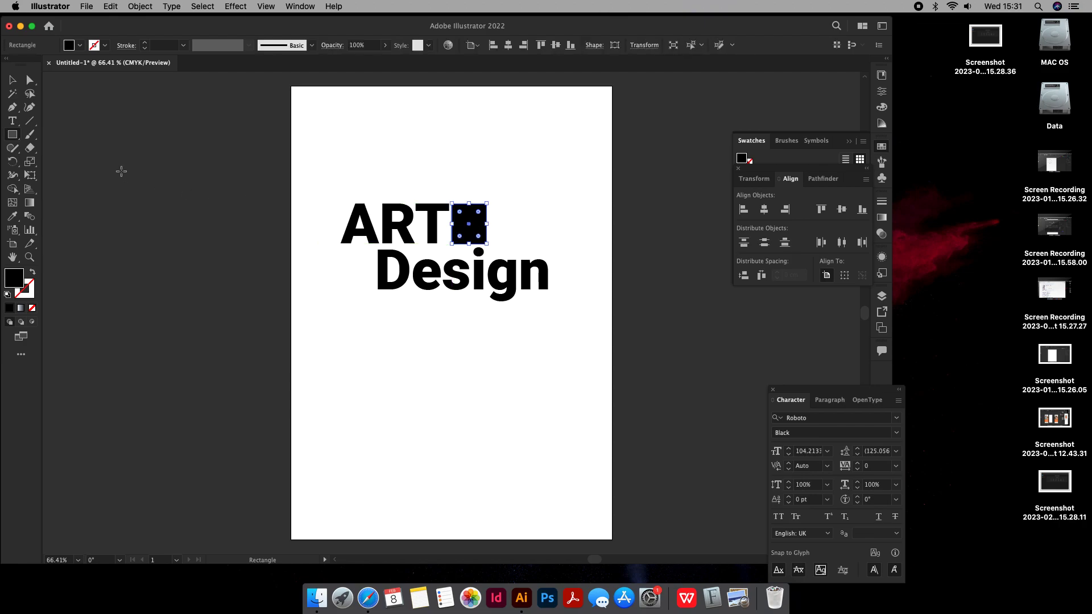
left_click(9, 81)
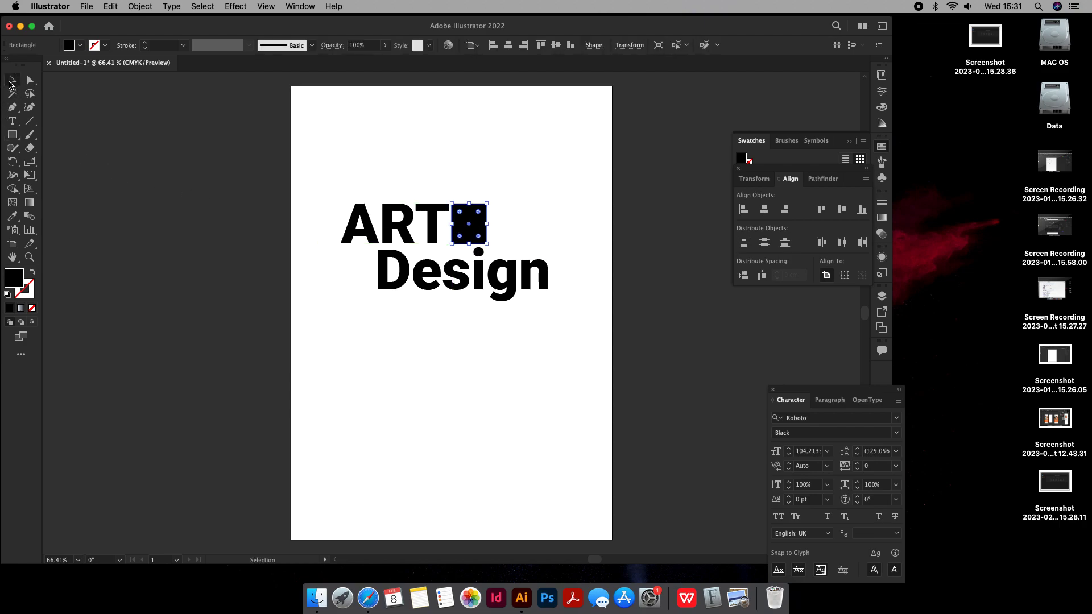
left_click(470, 190)
Step: Bring the "&" in front of the black rectangle and color it white by sampling the artboard with the Eyedropper
left_click_drag(475, 220, 483, 226)
left_click(11, 216)
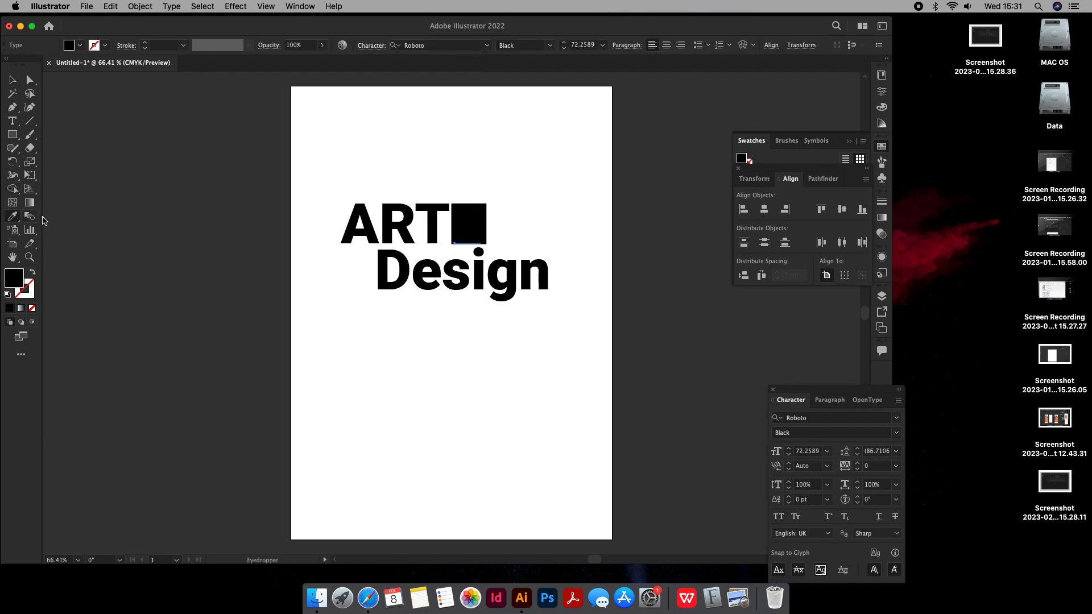
left_click(380, 194)
left_click(10, 81)
left_click(519, 206)
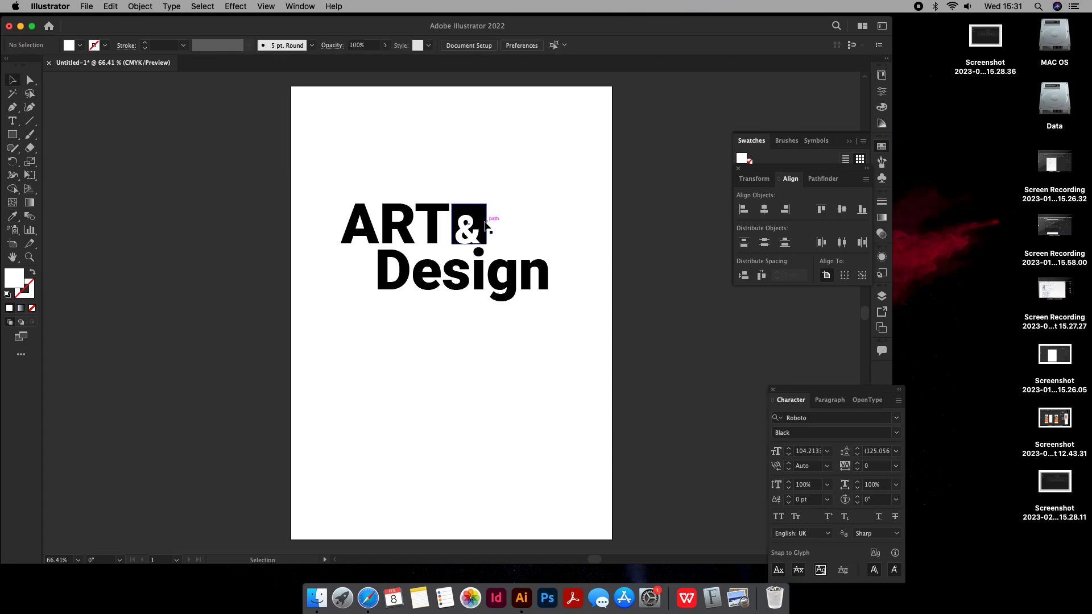
Step: Fine-tune the position of the white "&" inside the black rectangle and nudge the box with it toward "ART"
scroll(488, 220, "right", 1)
scroll(488, 218, "left", 1)
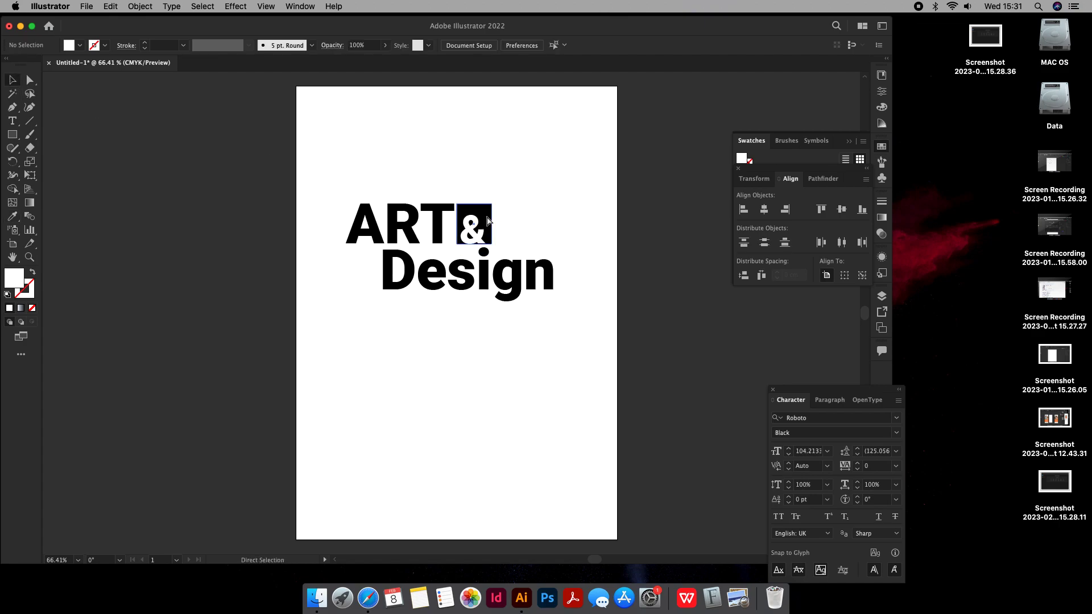
scroll(487, 218, "up", 2)
left_click_drag(464, 254, 468, 256)
left_click(558, 201)
scroll(482, 236, "left", 1)
scroll(482, 236, "down", 3)
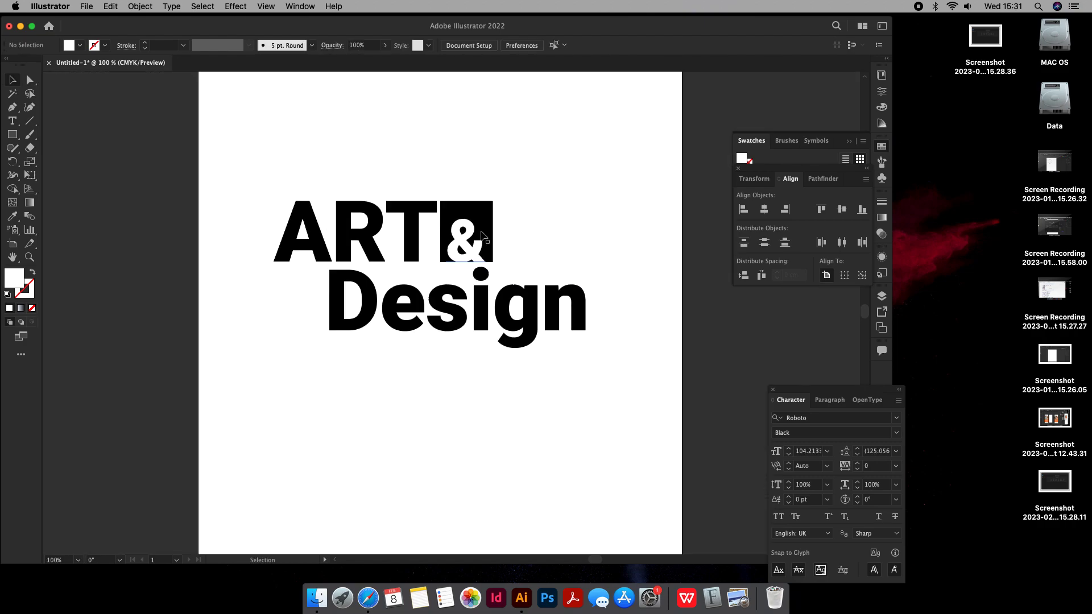
left_click_drag(469, 248, 472, 249)
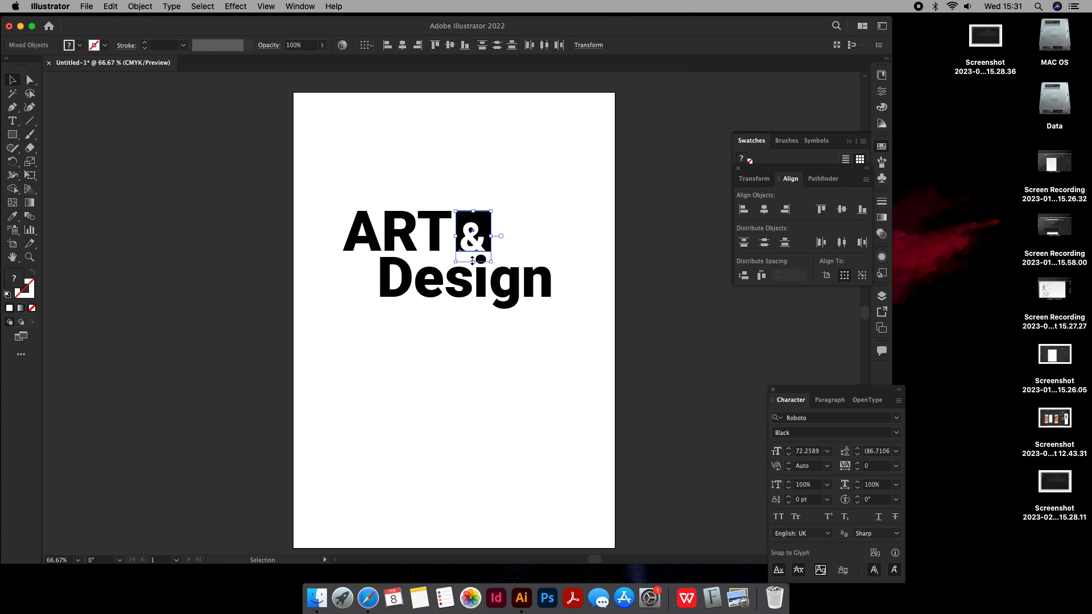
key("Left")
Step: Select "ART", the boxed "&" and "Design" and group them
left_click(526, 220)
left_click_drag(559, 189, 312, 335)
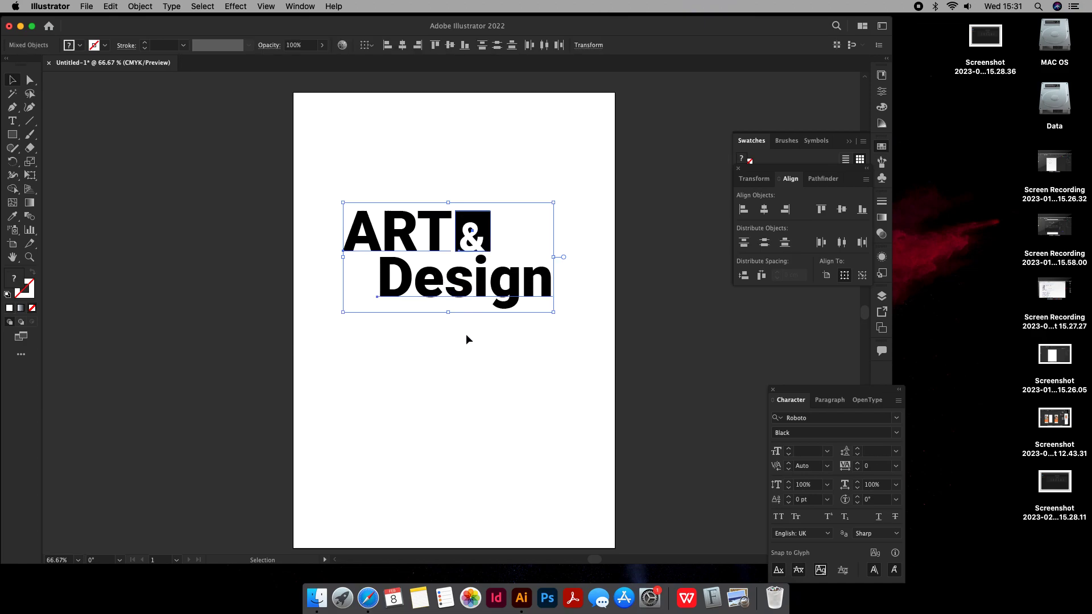
key("super+g")
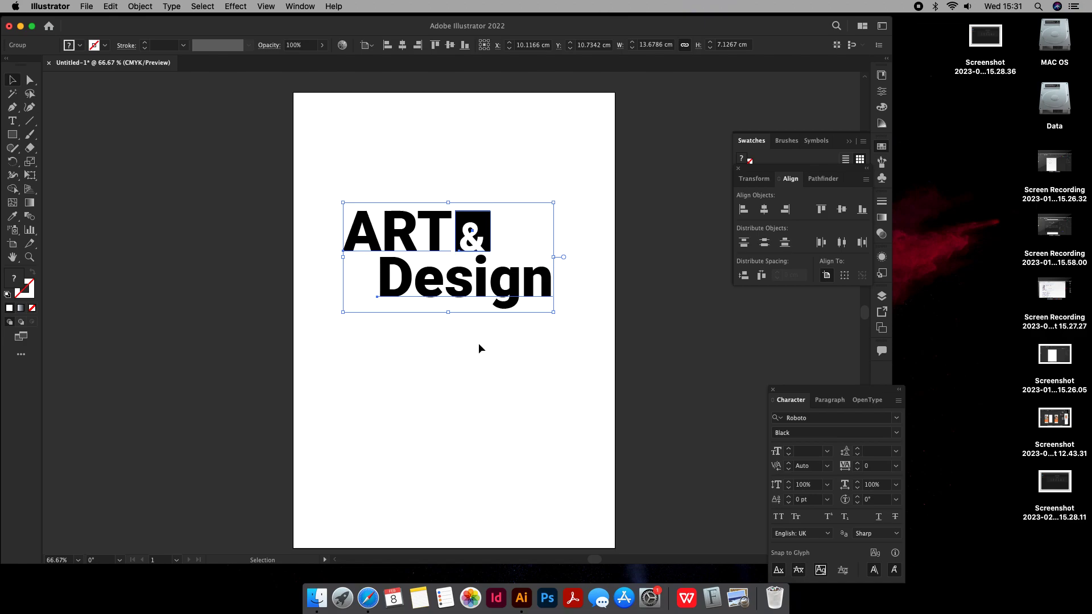
Step: Draw a horizontal line beneath "Design" and give it a black stroke without fill, sampling the color from "ART"
left_click(33, 121)
left_click_drag(337, 301, 484, 301)
left_click(17, 83)
left_click(12, 216)
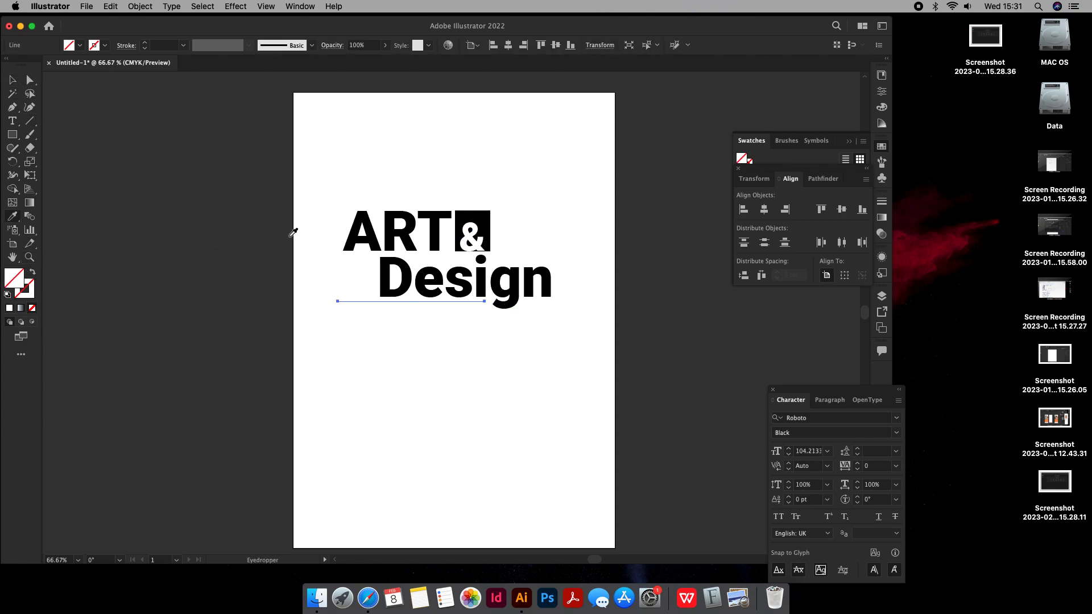
left_click(390, 225)
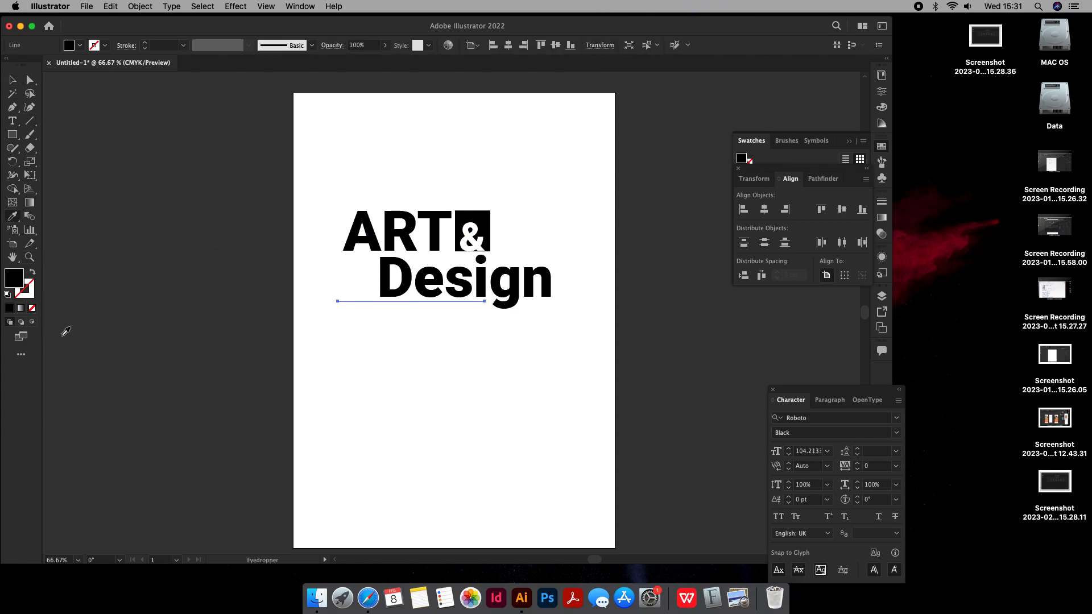
left_click(33, 271)
Step: Fine-tune the vertical position of the line so it sits just below the baseline of "Design"
left_click(12, 80)
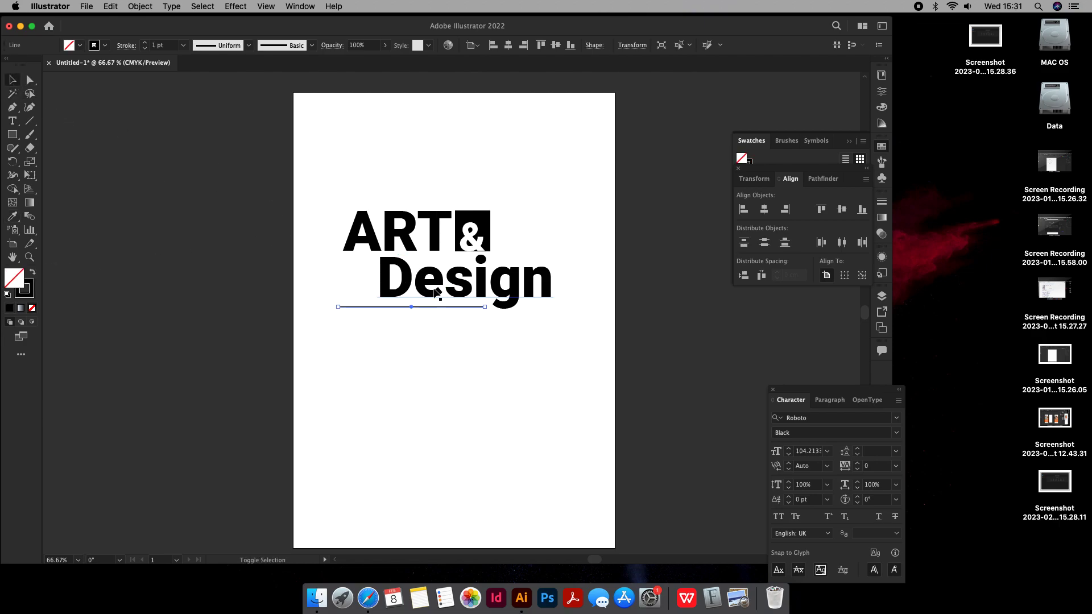
key("Down")
key("Down")
key("Down")
key("Down")
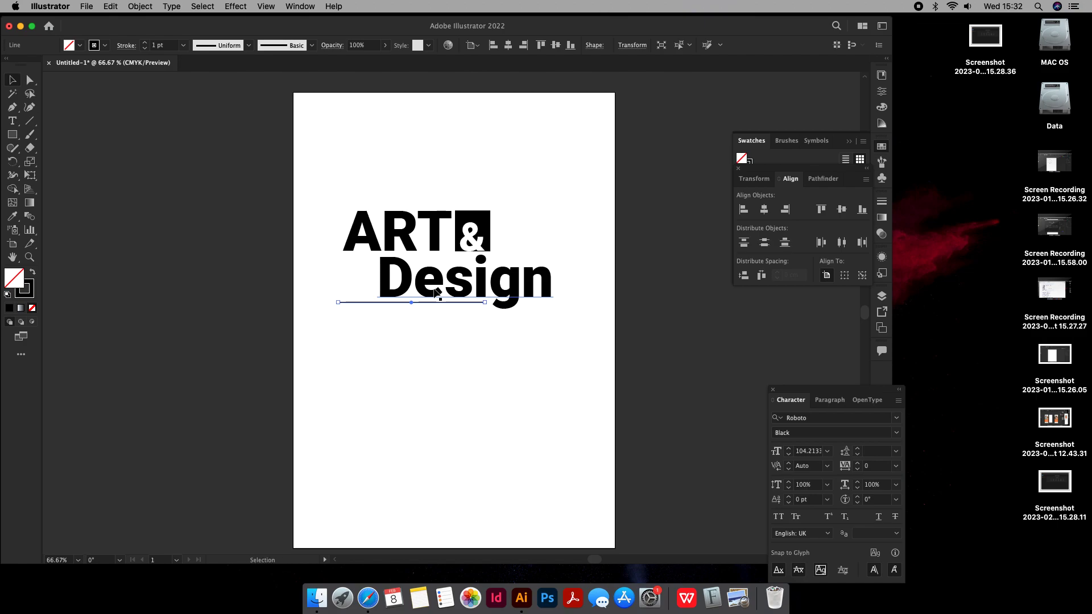
left_click(487, 340)
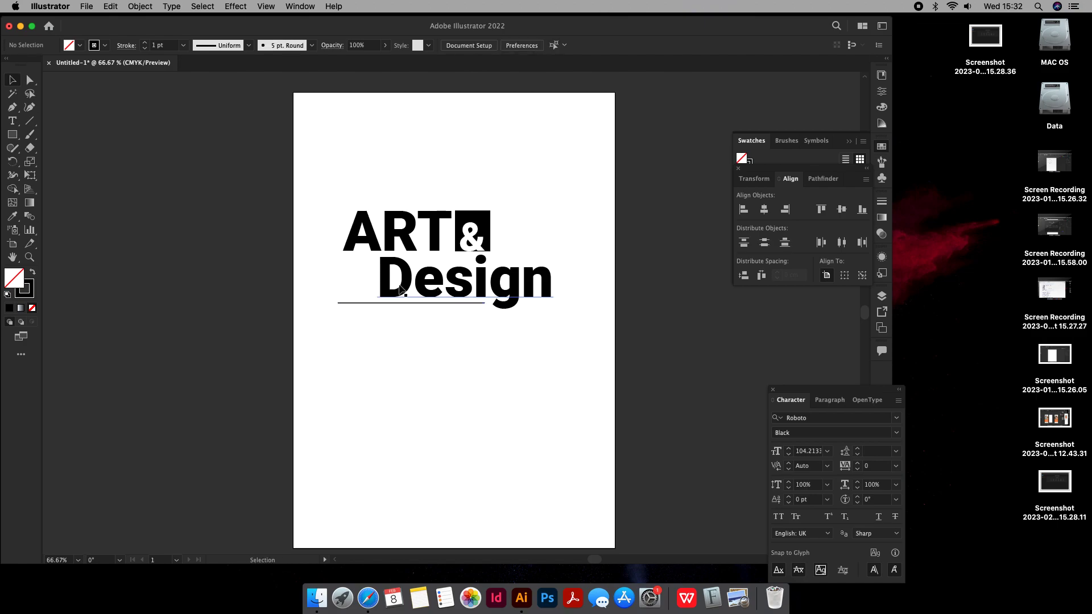
Step: Set the stroke weight of the line under "Design" to 5 pt
left_click(373, 303)
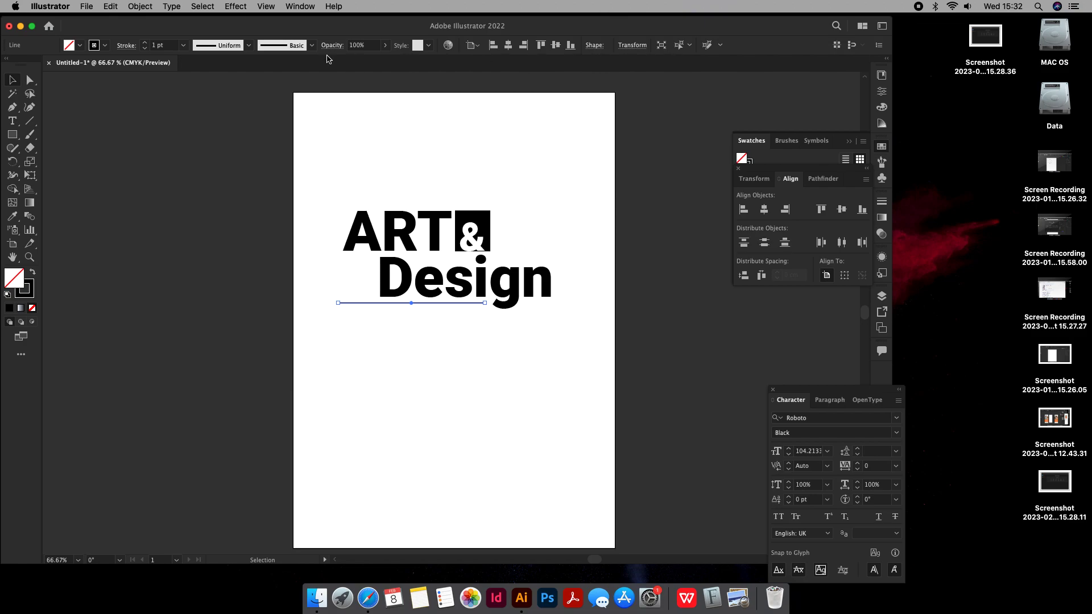
left_click(183, 45)
left_click(202, 139)
left_click(467, 344)
Step: Duplicate the line to the far side of the "g" and shorten the copy to the width of the "n"
left_click_drag(348, 303, 584, 311)
left_click_drag(671, 304, 551, 309)
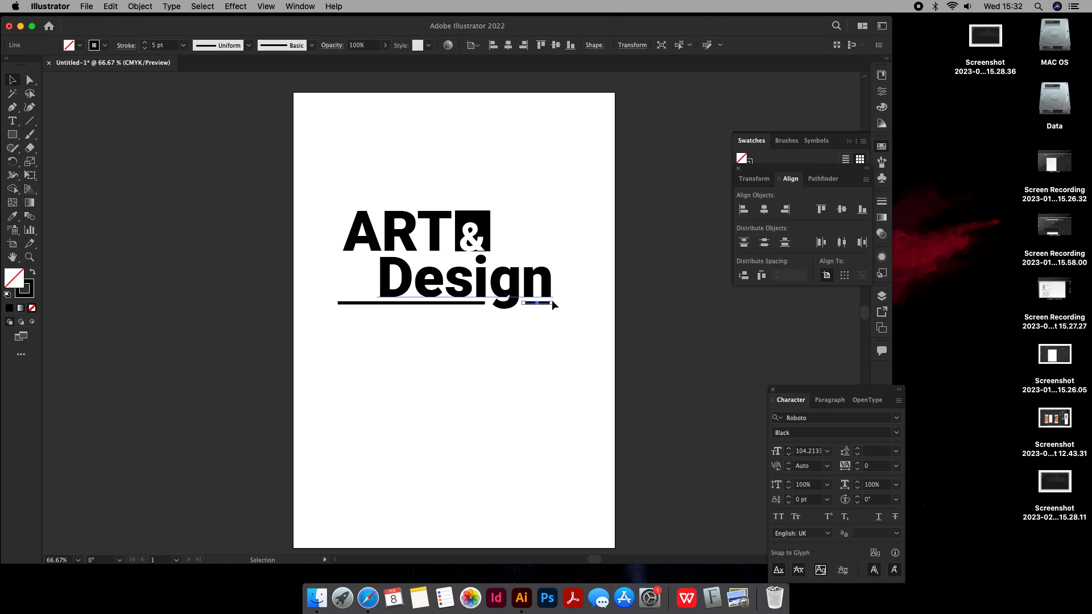
Step: Show the rulers, add vertical guides at both edges of the "n" and fit the short line between them
scroll(551, 301, "up", 5)
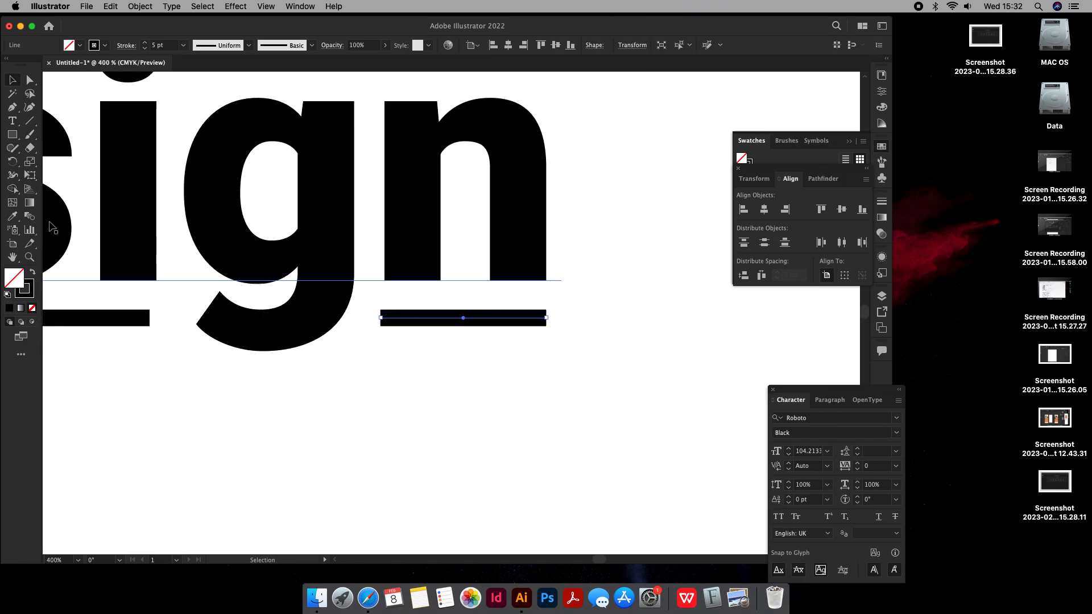
key("super+r")
left_click_drag(47, 272, 385, 280)
left_click_drag(48, 301, 546, 280)
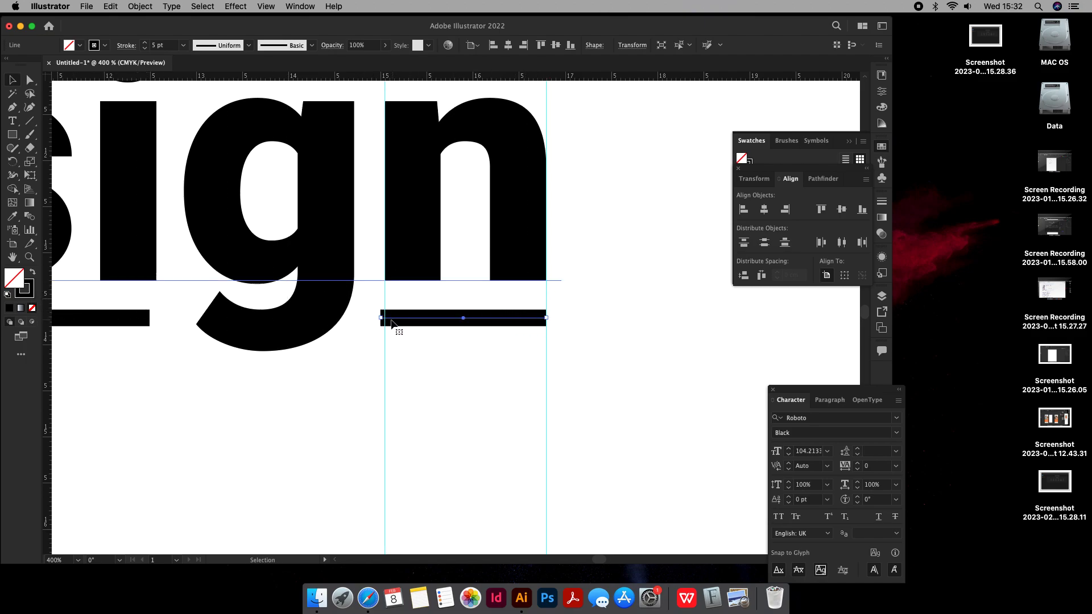
left_click_drag(380, 318, 384, 317)
Step: Add a vertical guide at the right edge of the "i" and extend the long line to it
left_click_drag(192, 299, 362, 311)
left_click_drag(49, 295, 324, 333)
Step: Add a vertical guide at the left edge of the "D" and shorten the long line to start there
key("space")
left_click_drag(292, 306, 449, 322)
left_click_drag(270, 308, 483, 325)
left_click_drag(250, 321, 469, 331)
key("space")
left_click_drag(282, 332, 484, 342)
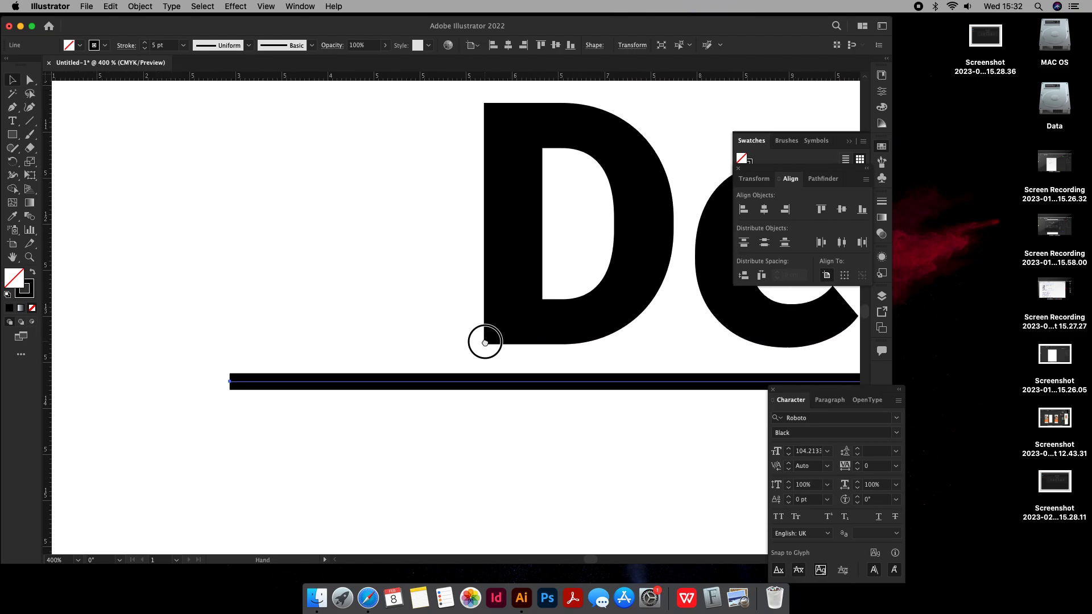
scroll(472, 337, "down", 3)
scroll(472, 339, "down", 2)
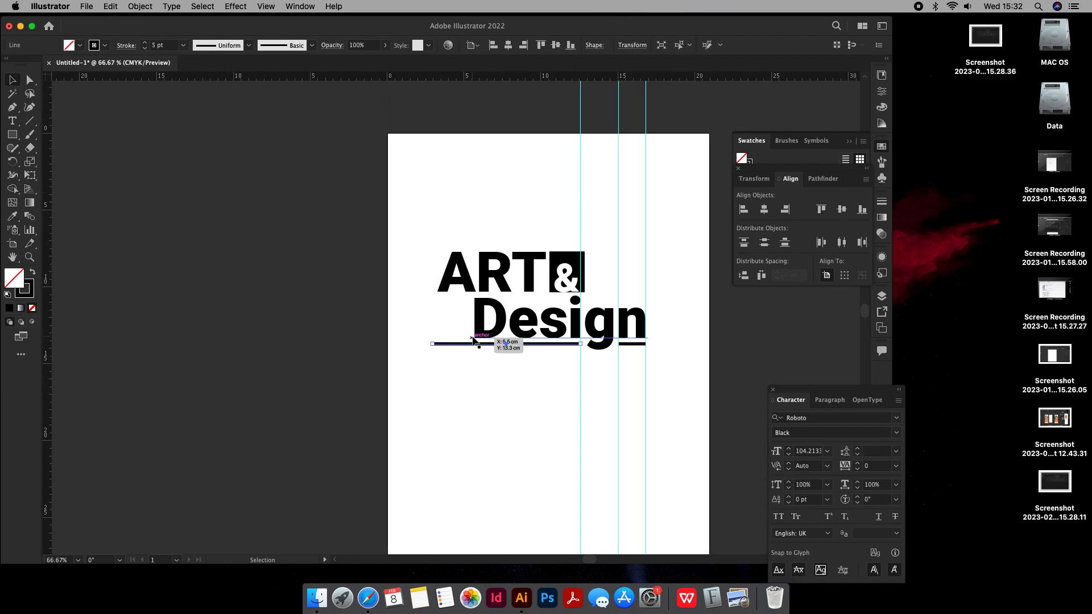
scroll(472, 340, "up", 8)
key("space")
left_click_drag(551, 338, 470, 335)
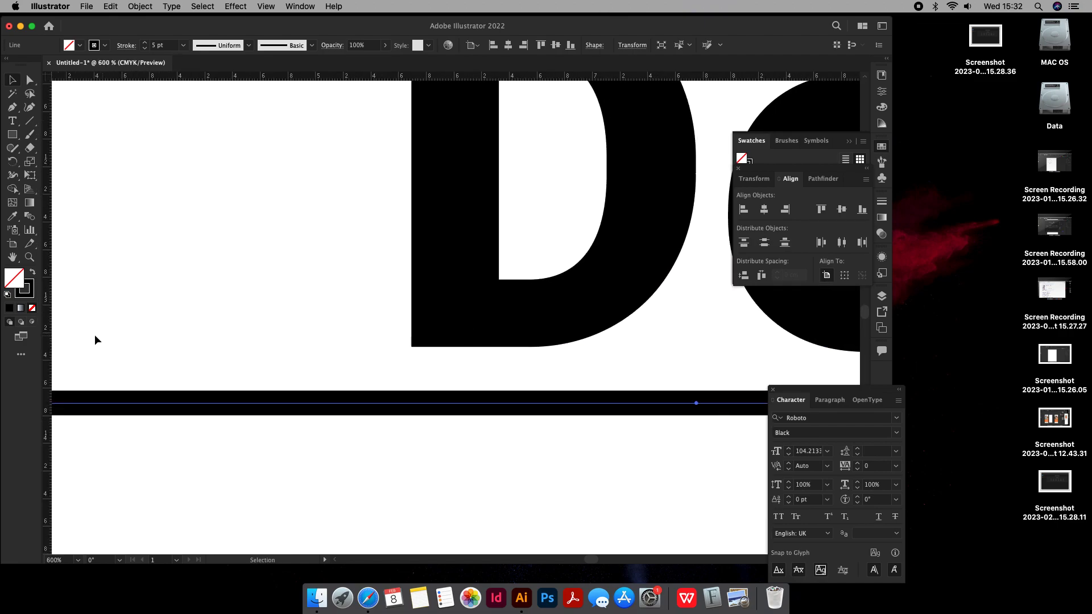
left_click_drag(50, 340, 411, 346)
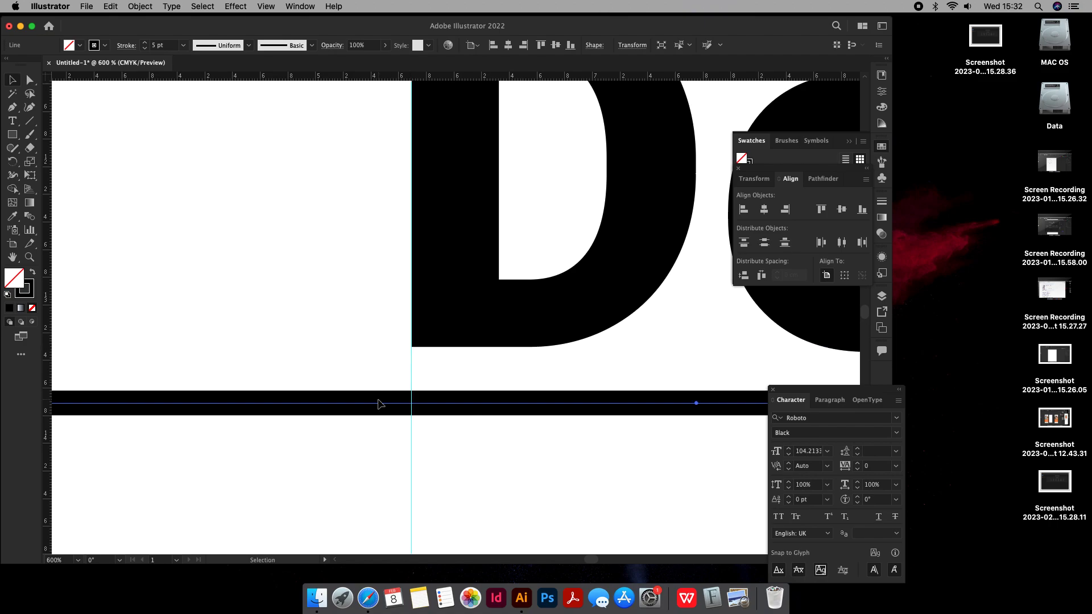
scroll(375, 406, "down", 2)
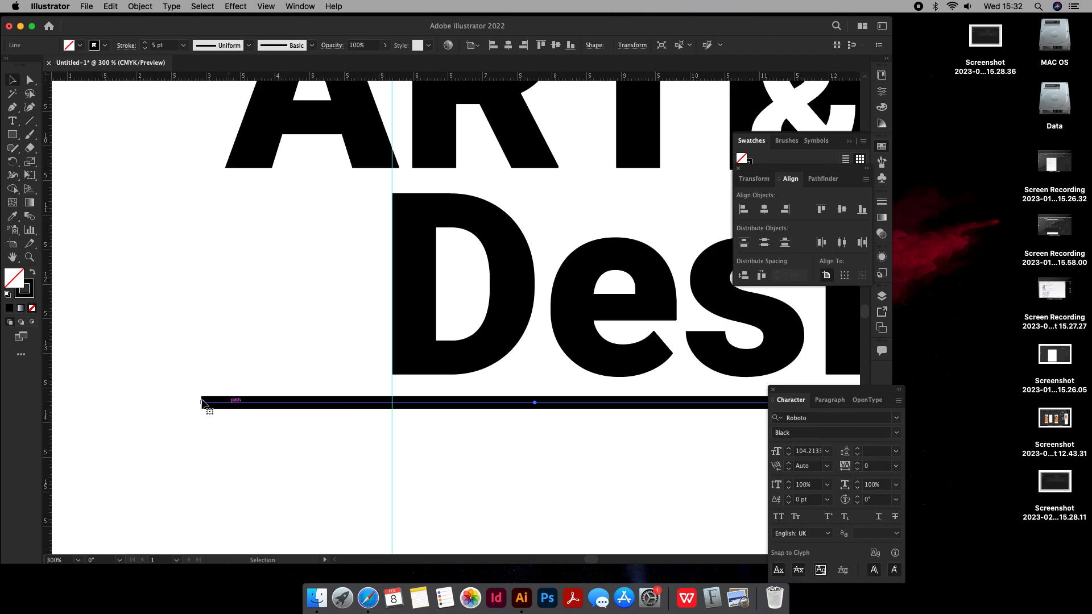
left_click_drag(202, 404, 391, 418)
Step: Deselect the line and hide the guides
scroll(475, 445, "down", 3)
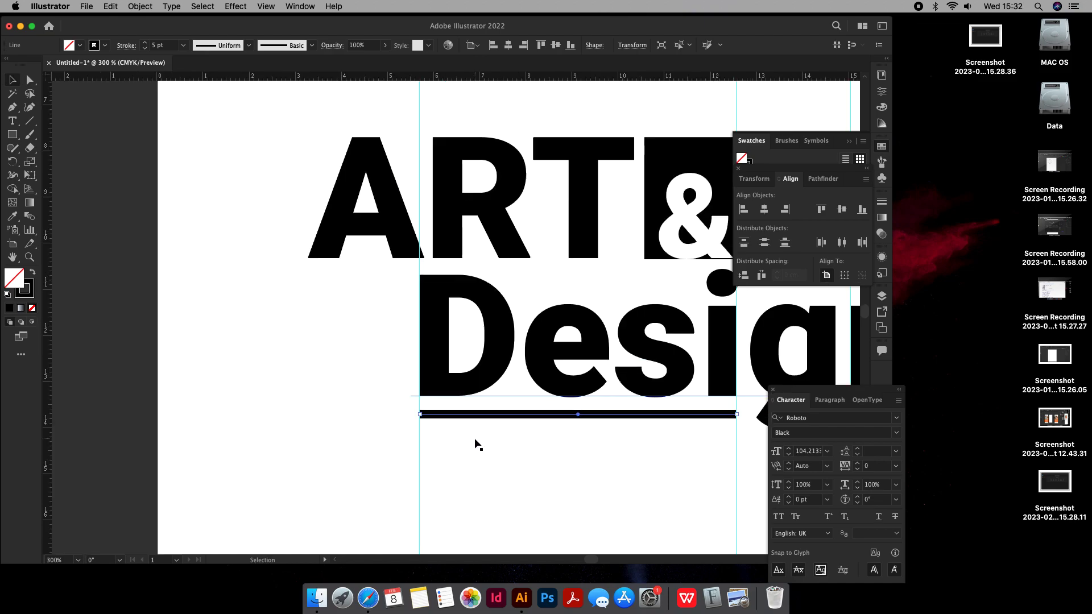
left_click_drag(694, 353, 480, 353)
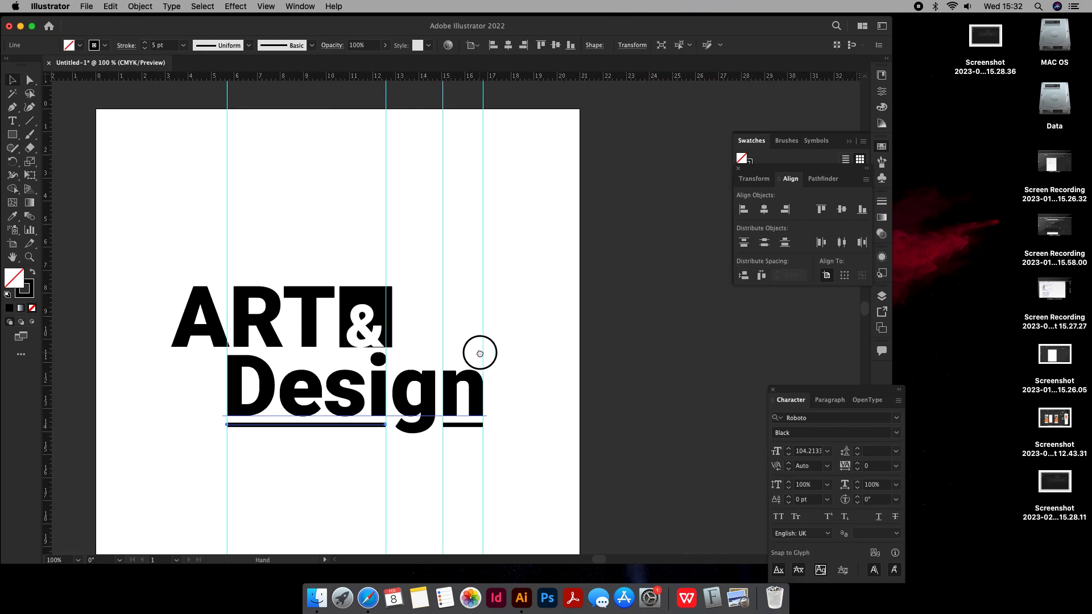
left_click(435, 291)
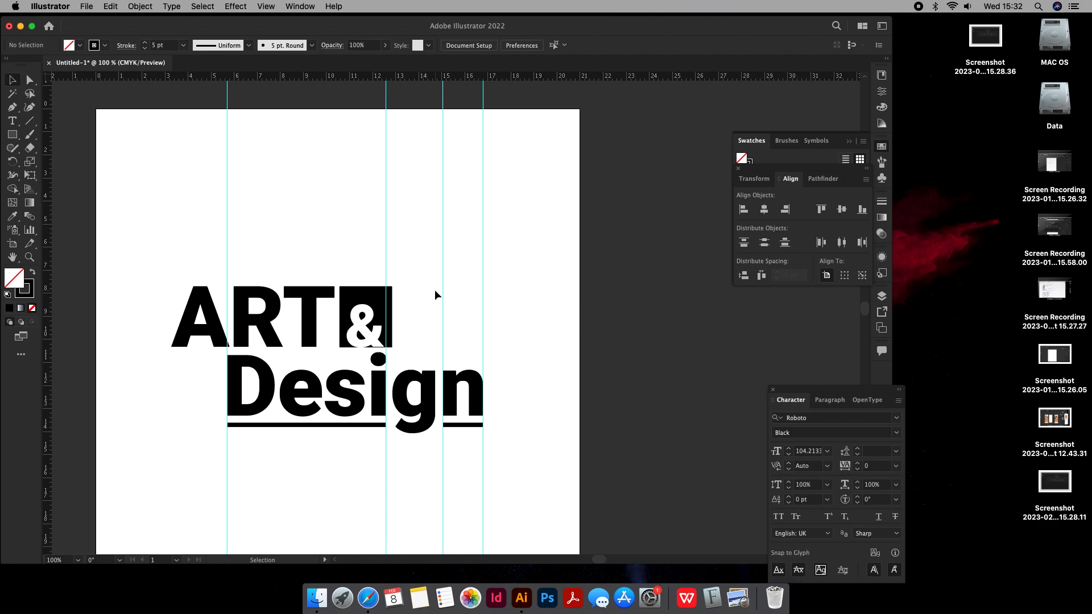
key("super+semicolon")
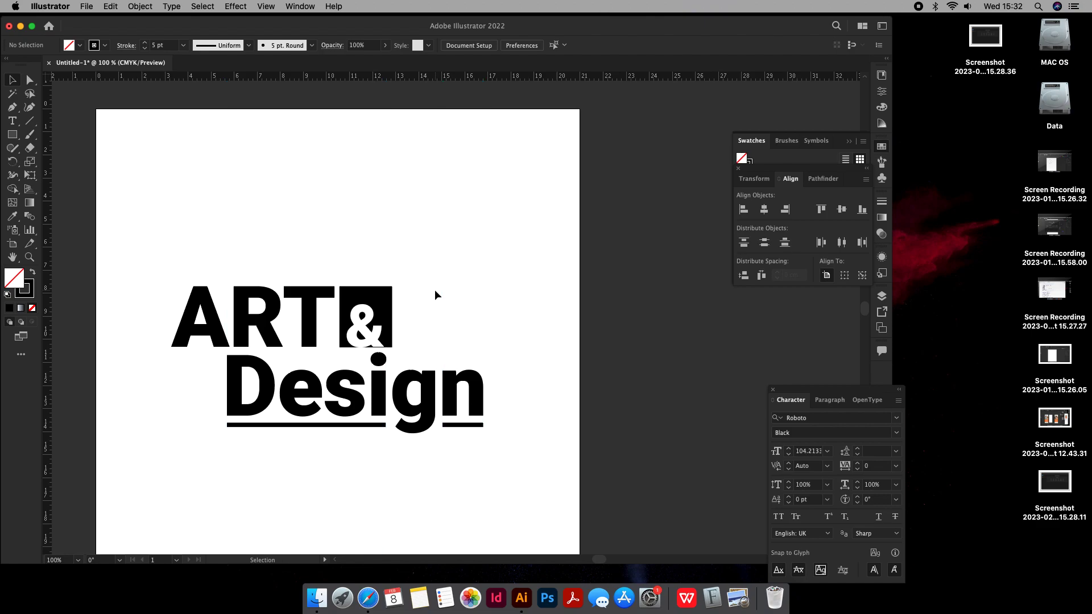
Step: Inspect the two underline segments on either side of the "g" for alignment with the letters of "Design"
scroll(419, 298, "down", 2)
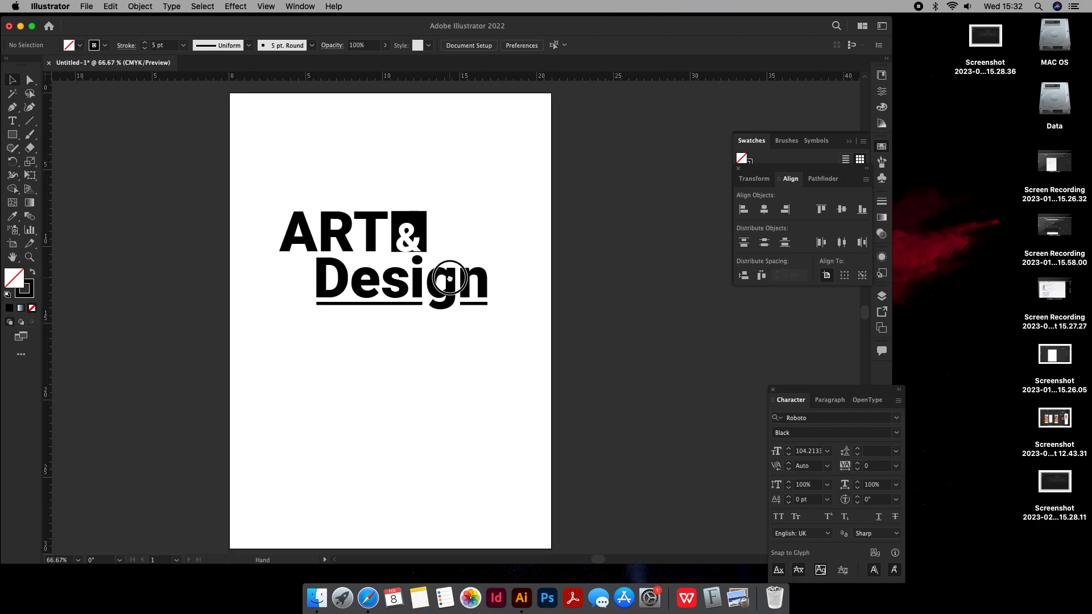
left_click_drag(472, 304, 422, 306)
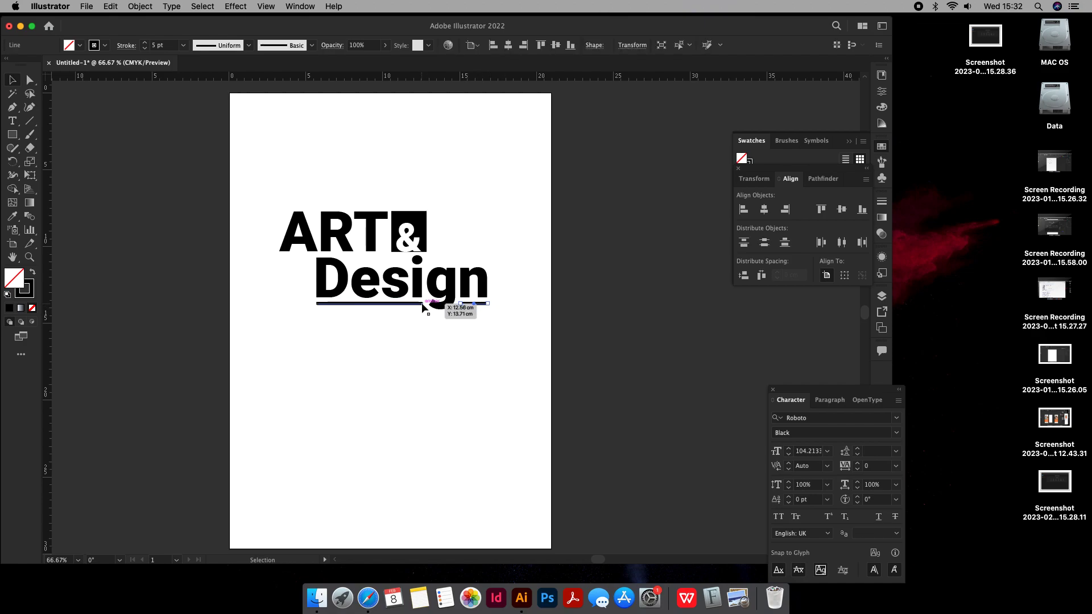
scroll(422, 307, "up", 6)
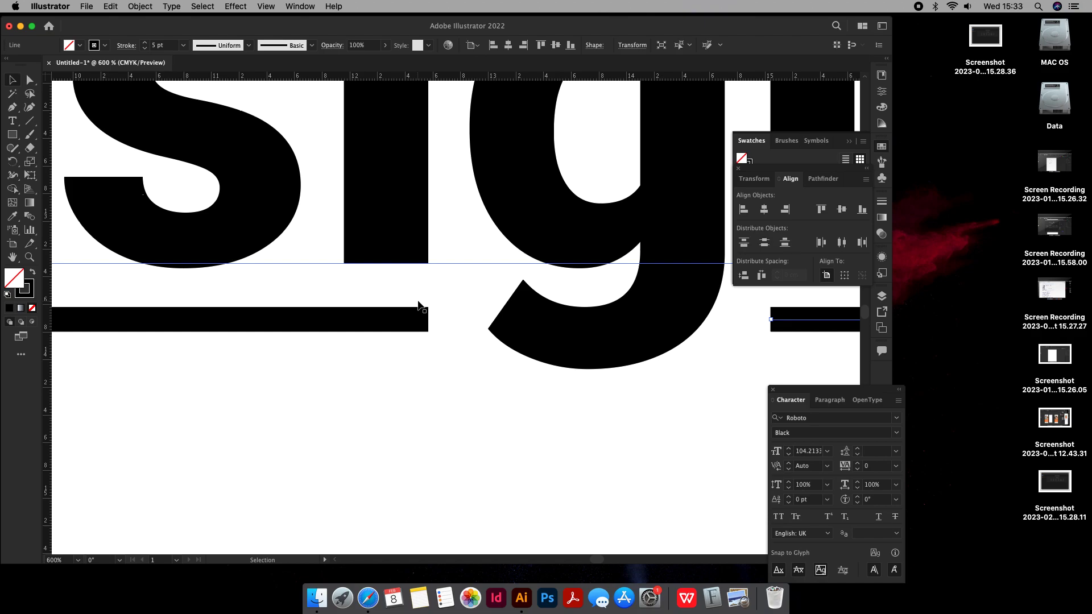
key("super+minus")
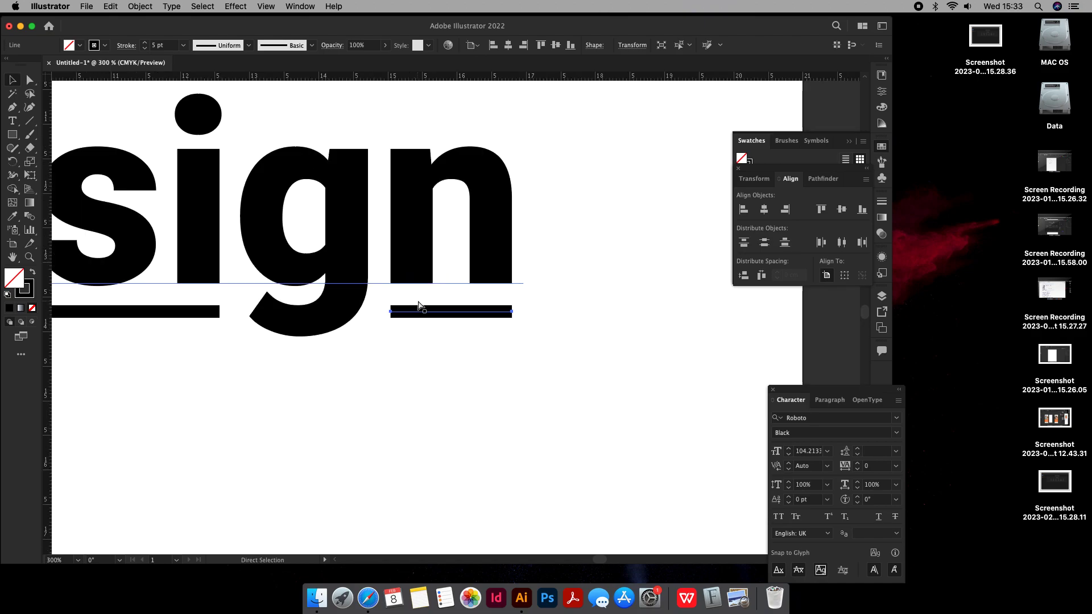
key("super+minus")
key("super+minus")
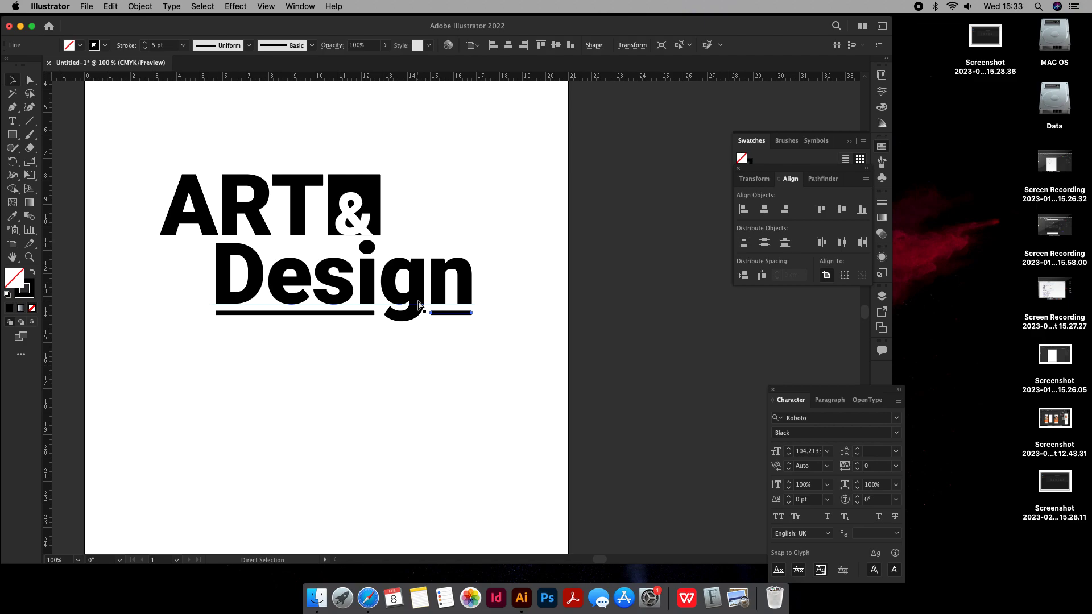
key("super+minus")
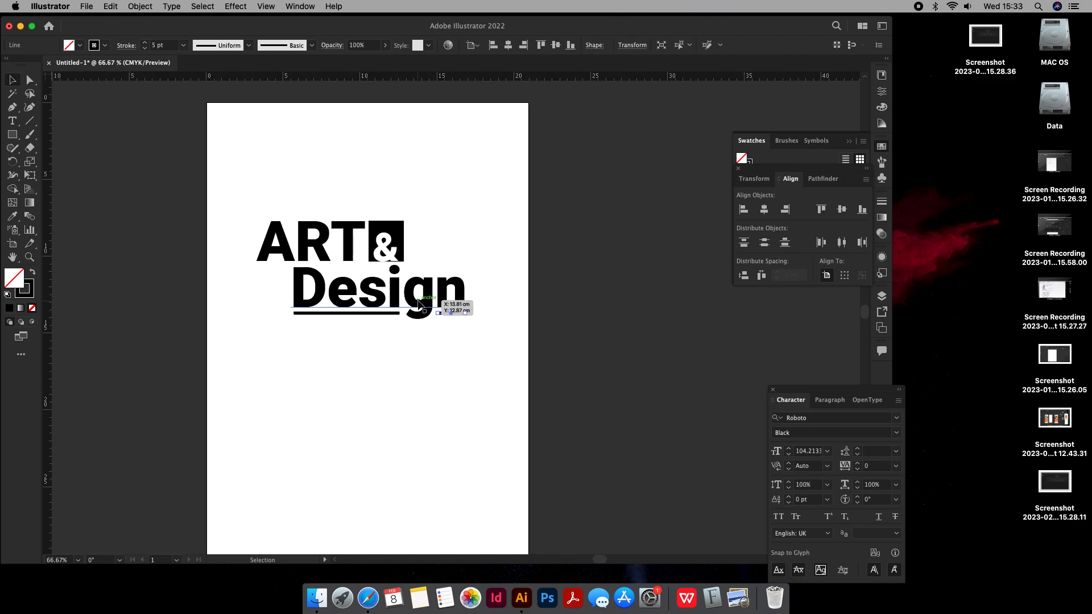
left_click_drag(505, 198, 292, 317)
left_click(240, 193)
left_click_drag(240, 193, 486, 356)
left_click_drag(501, 232, 240, 373)
left_click_drag(236, 194, 493, 348)
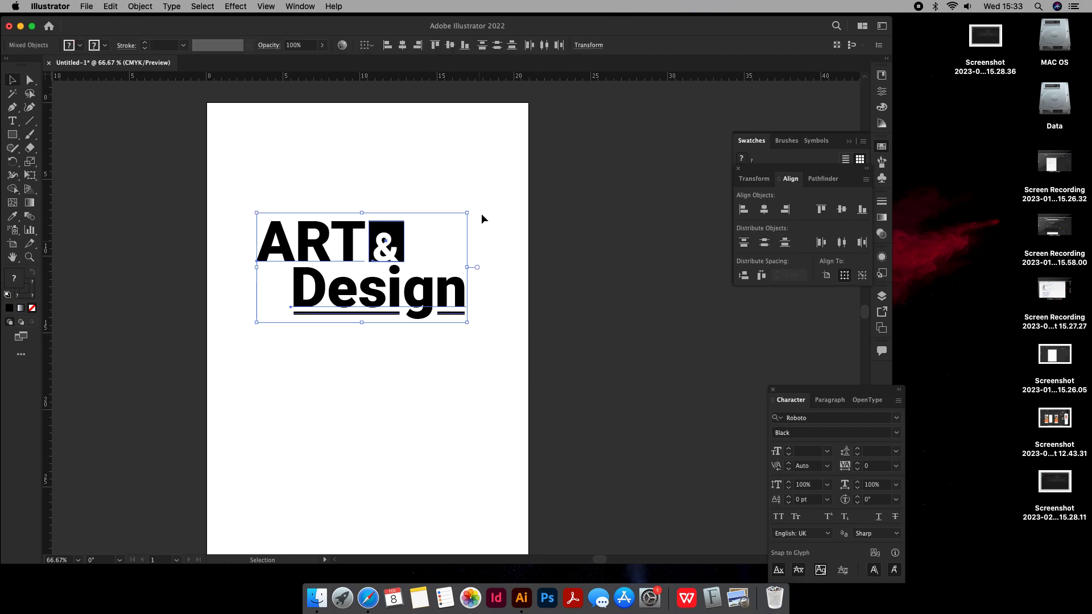
left_click_drag(493, 177, 235, 358)
left_click(452, 163)
left_click_drag(508, 179, 236, 357)
left_click(435, 361)
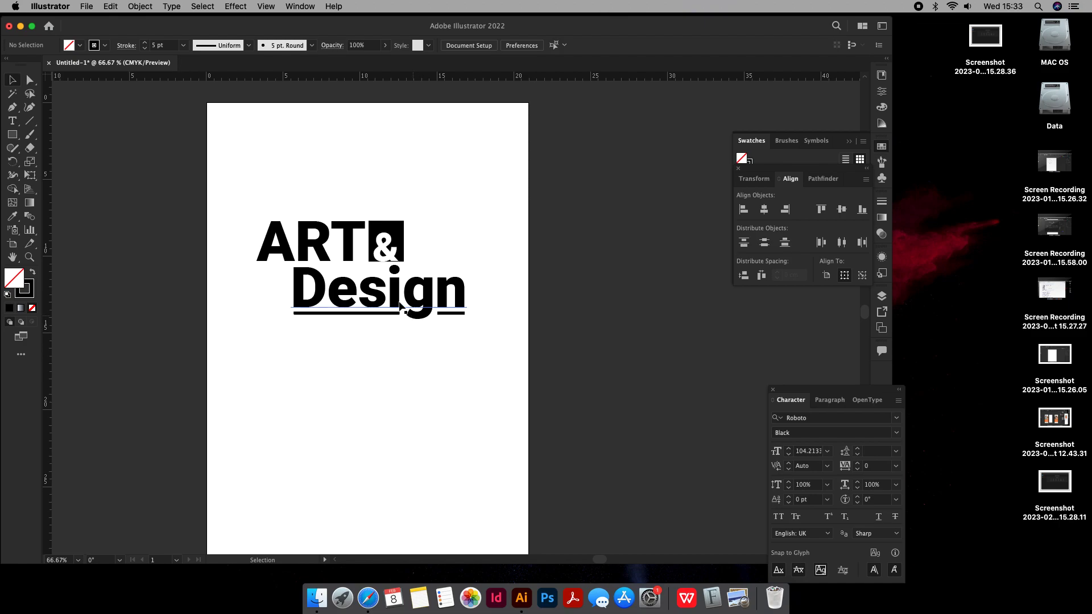
left_click(389, 262)
left_click_drag(388, 262, 389, 218)
key("super+z")
Step: Select the whole "ART & Design" lettering with its underlines and move it up near the top of the artboard
left_click_drag(507, 215, 257, 324)
left_click_drag(398, 300, 400, 229)
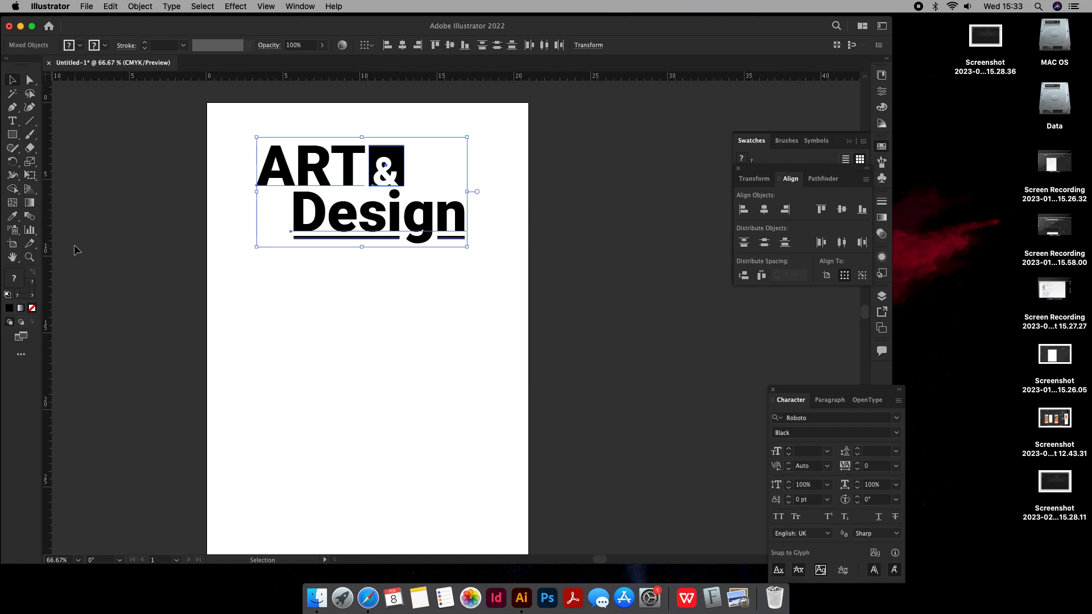
Step: Draw an area text frame below the "ART & Design" lettering and set its font size to 11 pt
left_click(13, 121)
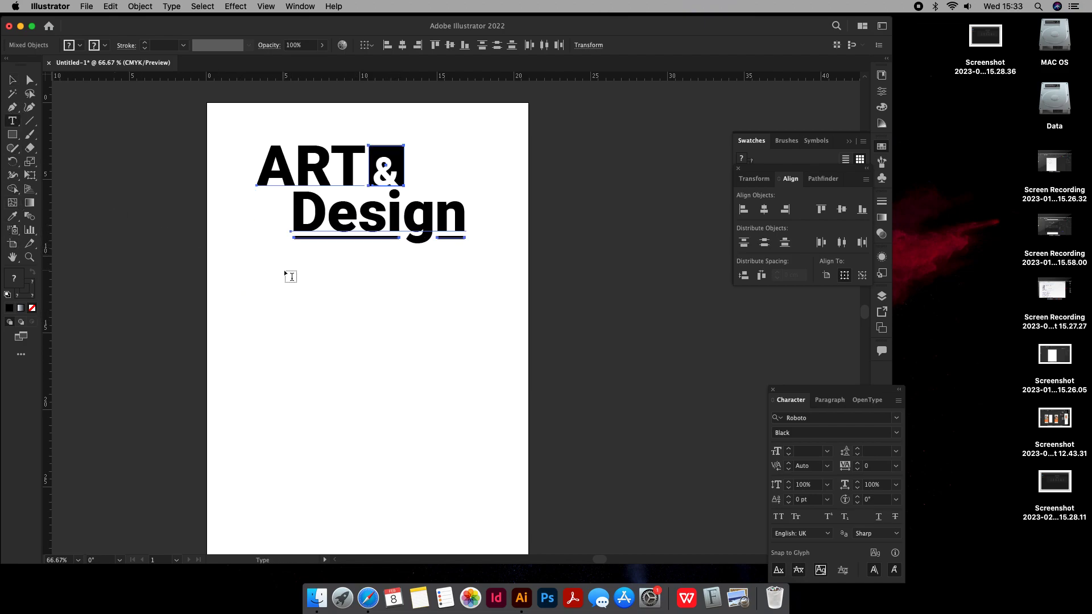
left_click_drag(261, 251, 399, 434)
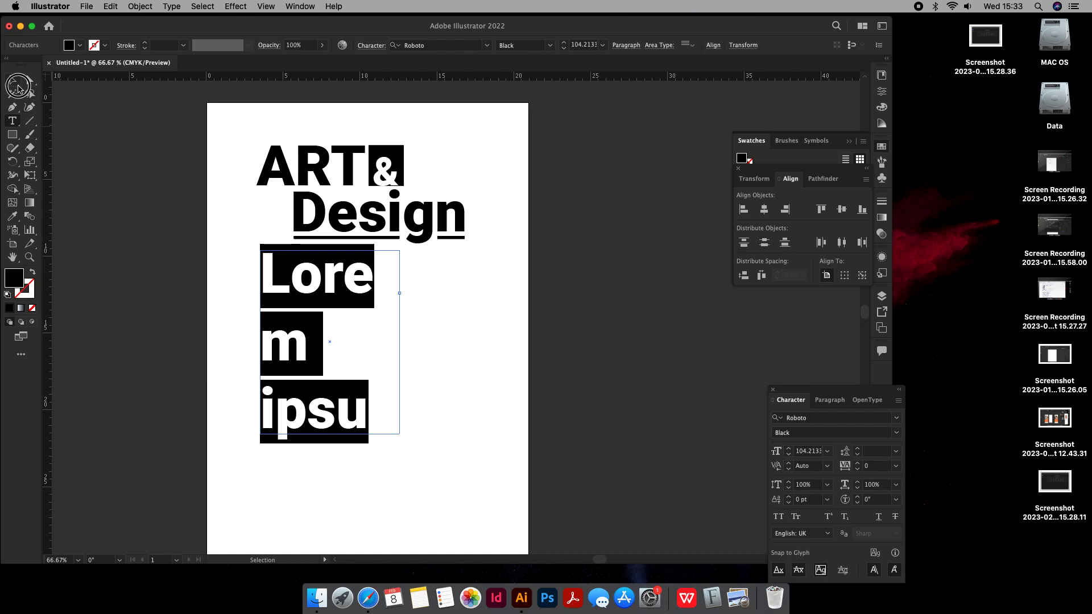
left_click(18, 86)
left_click(827, 451)
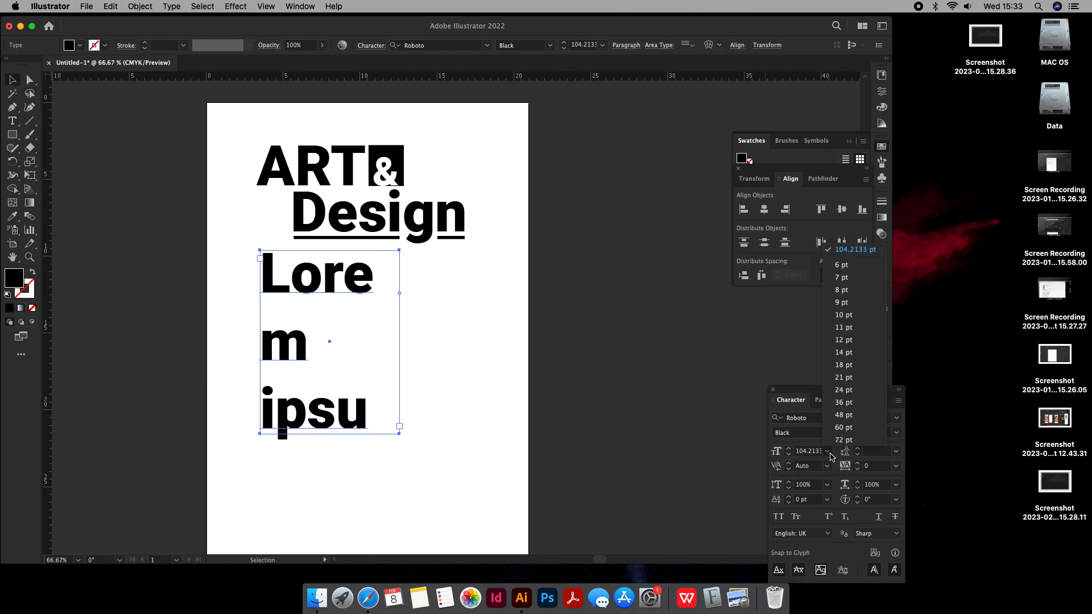
left_click(844, 328)
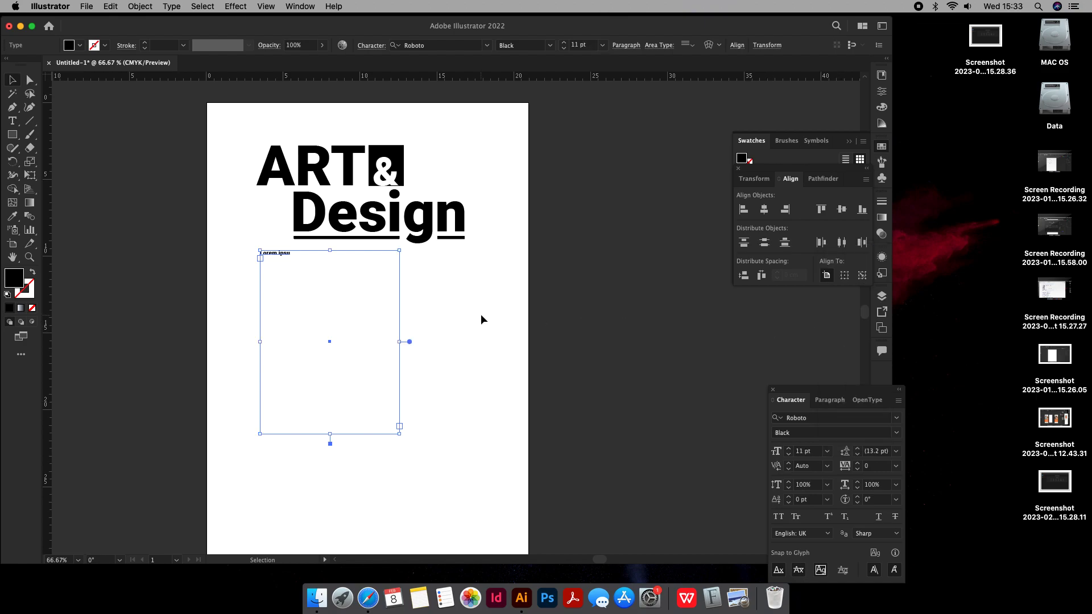
Step: Place the text cursor after "Lorem ipsu" and fill the frame with placeholder text
left_click(293, 254)
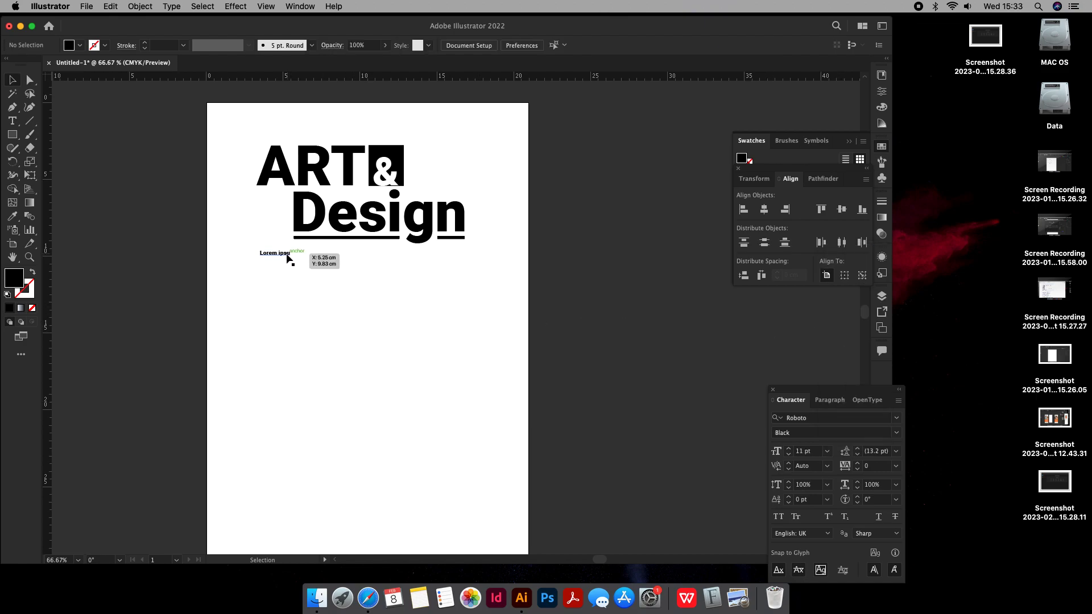
double_click(290, 253)
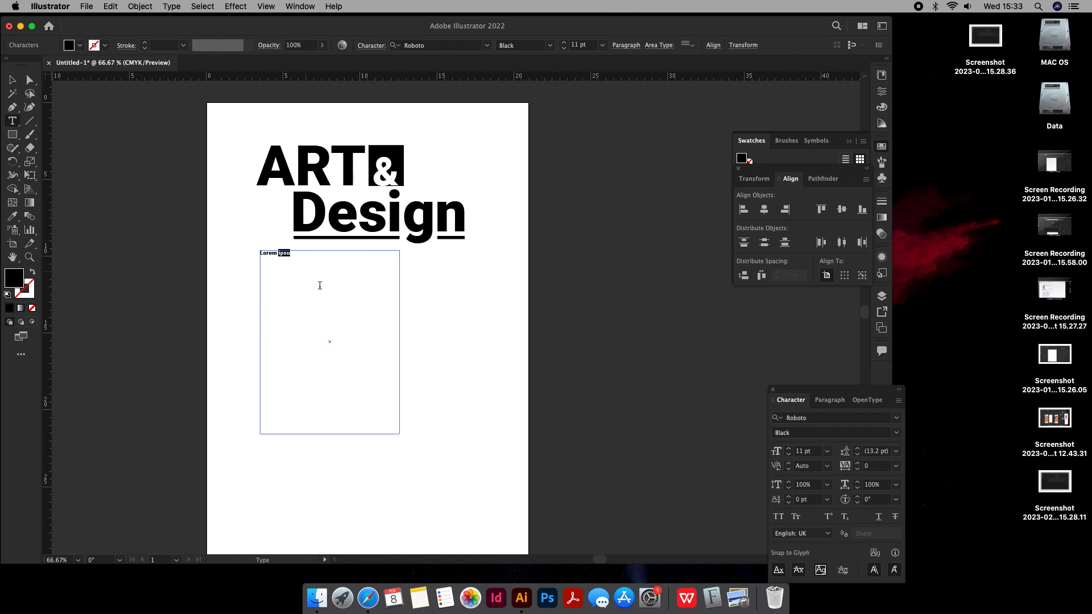
right_click(297, 254)
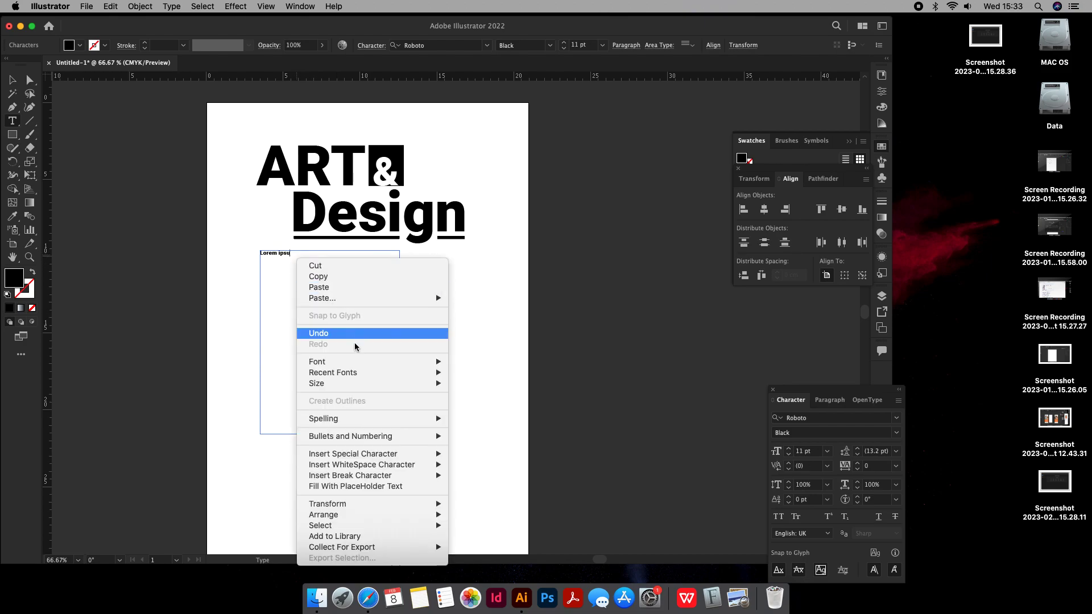
left_click(369, 486)
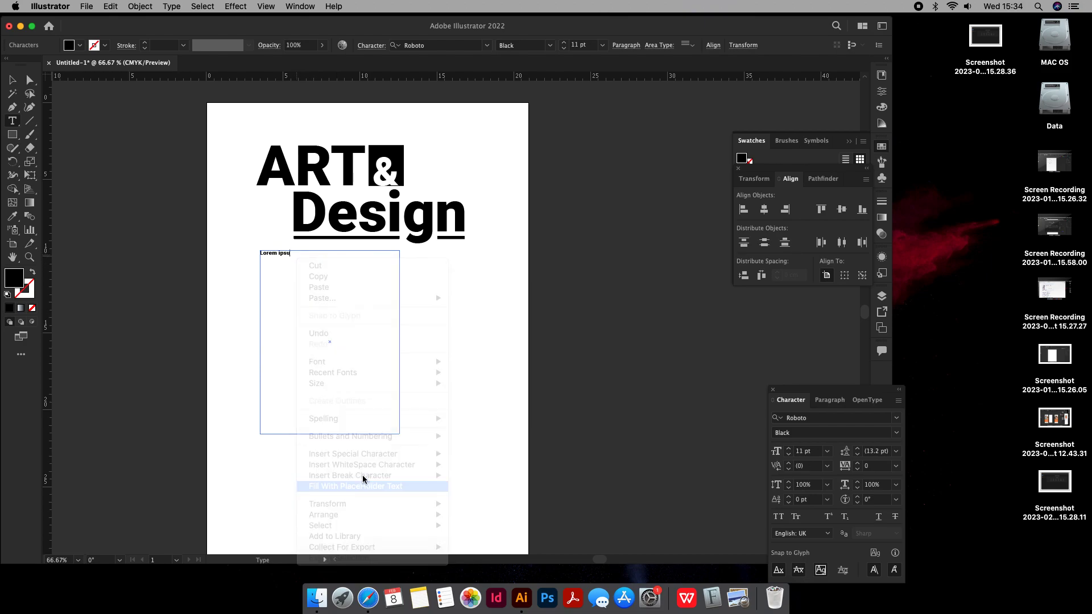
Step: Set the placeholder body text's font style to Regular and widen its frame slightly
left_click(12, 80)
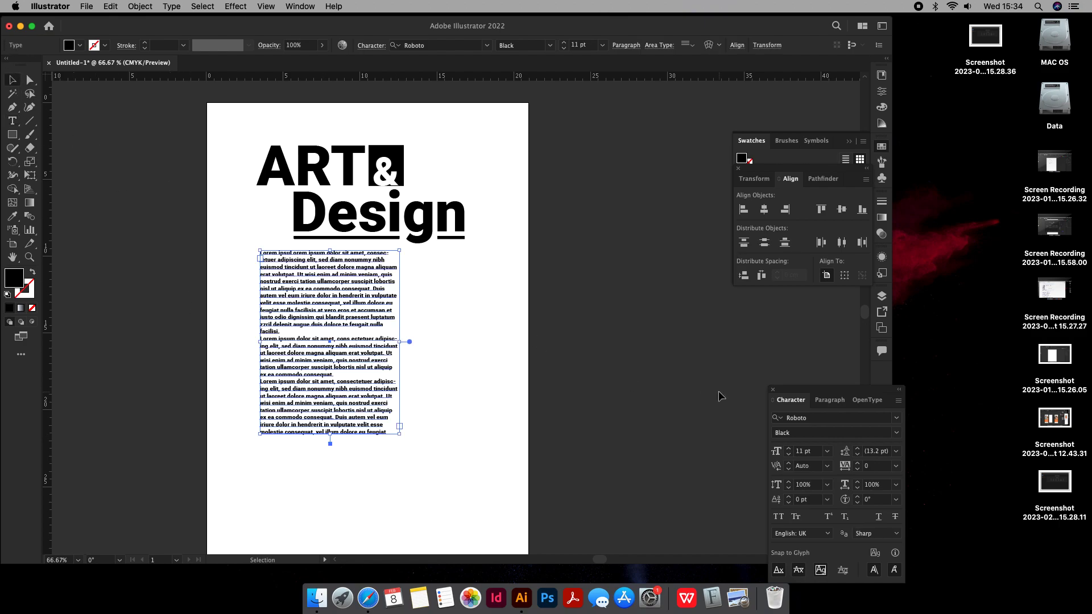
left_click(896, 434)
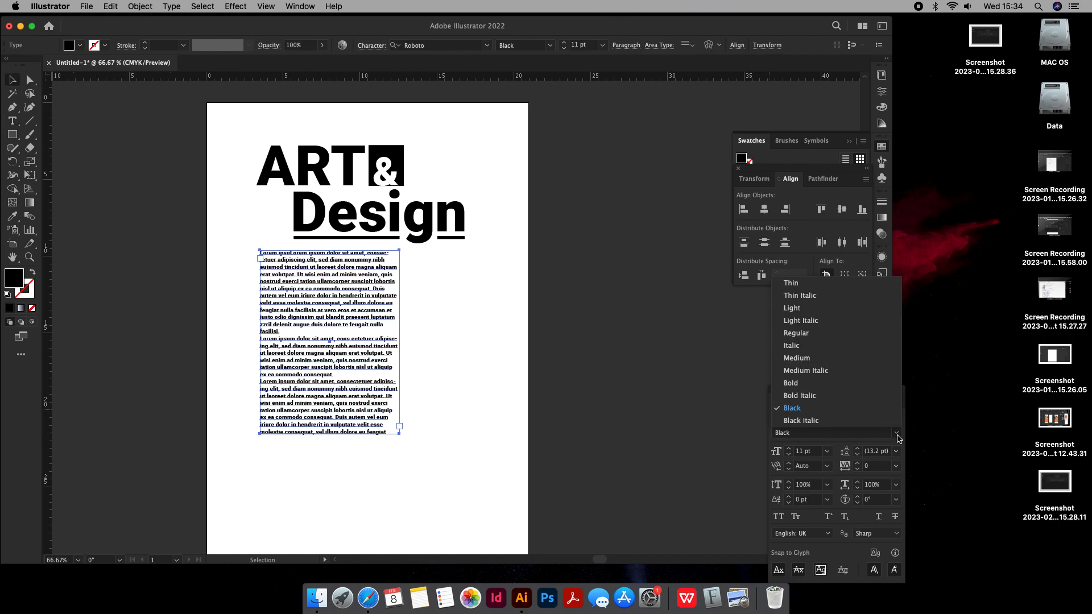
left_click(803, 335)
mouse_move(401, 344)
left_mouse_down()
mouse_move(425, 341)
mouse_move(407, 345)
left_mouse_up()
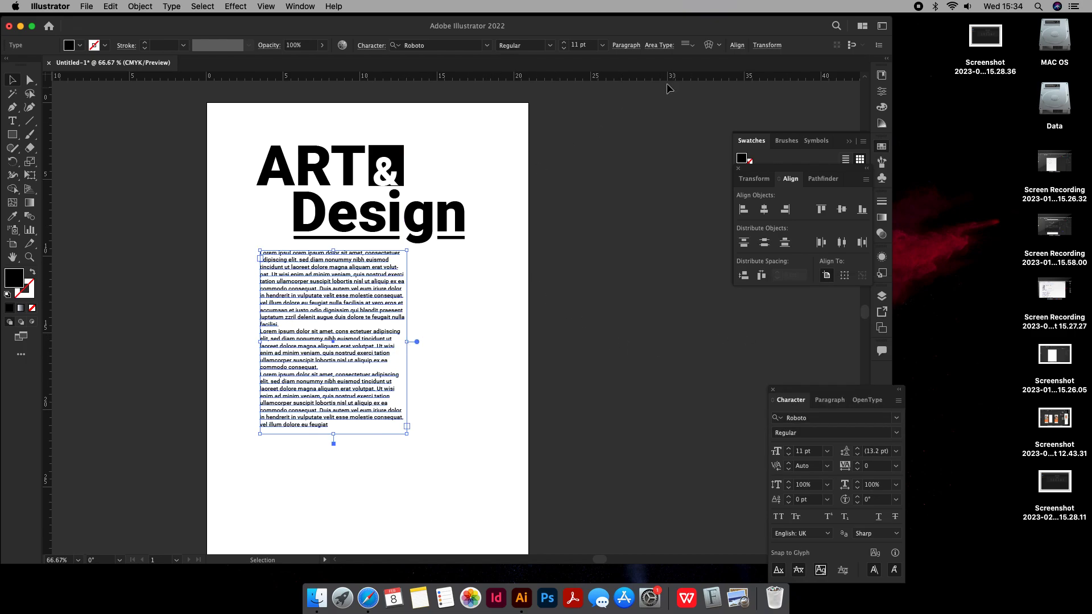
Step: Justify the body text's paragraphs with the last line aligned left
left_click(626, 46)
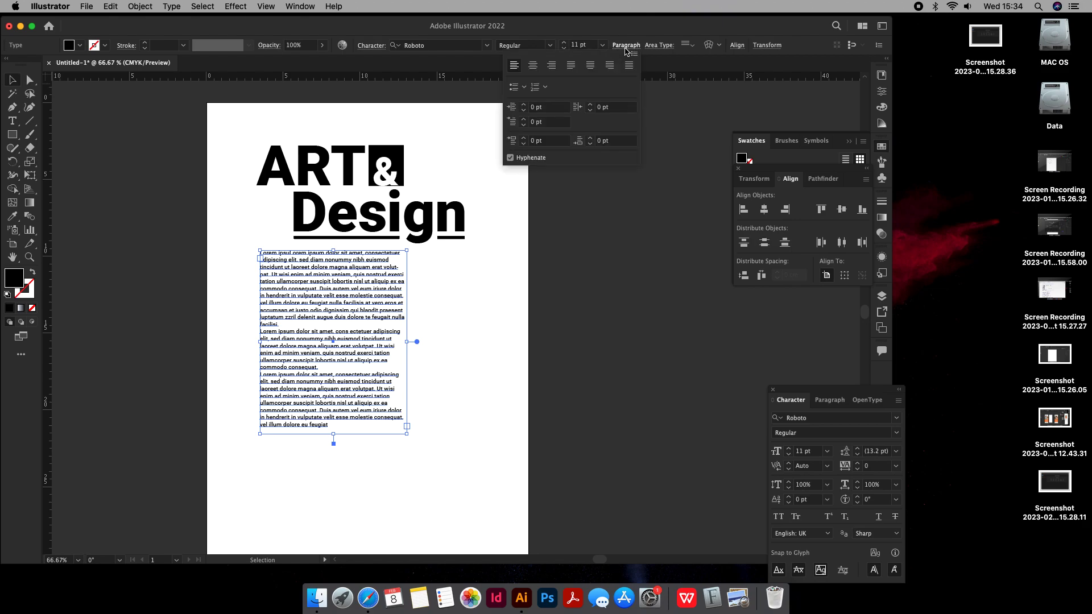
left_click(571, 66)
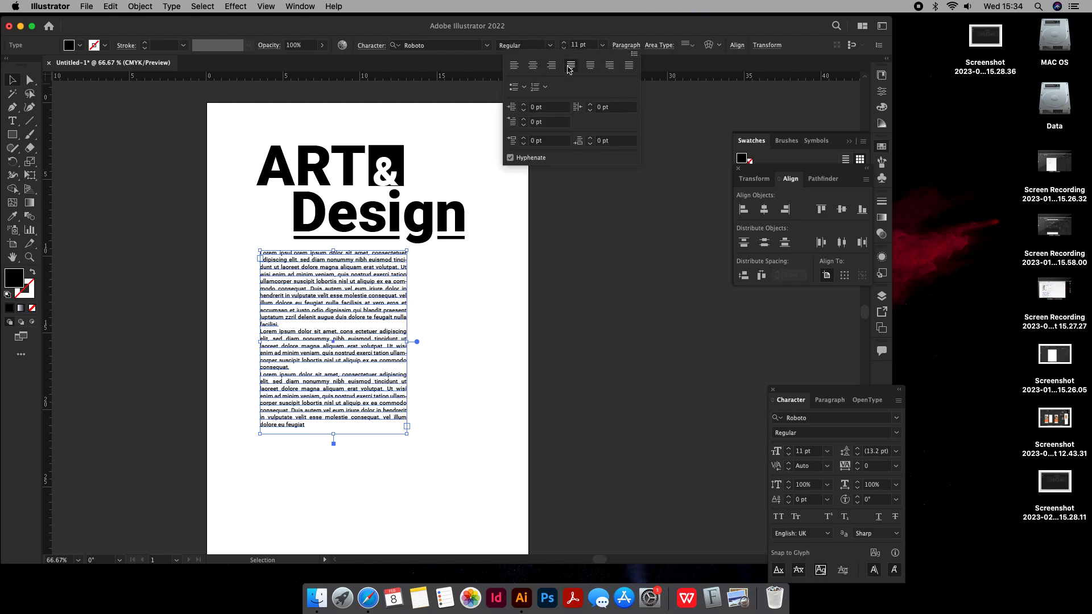
left_click(432, 315)
left_click(336, 300)
left_click(456, 292)
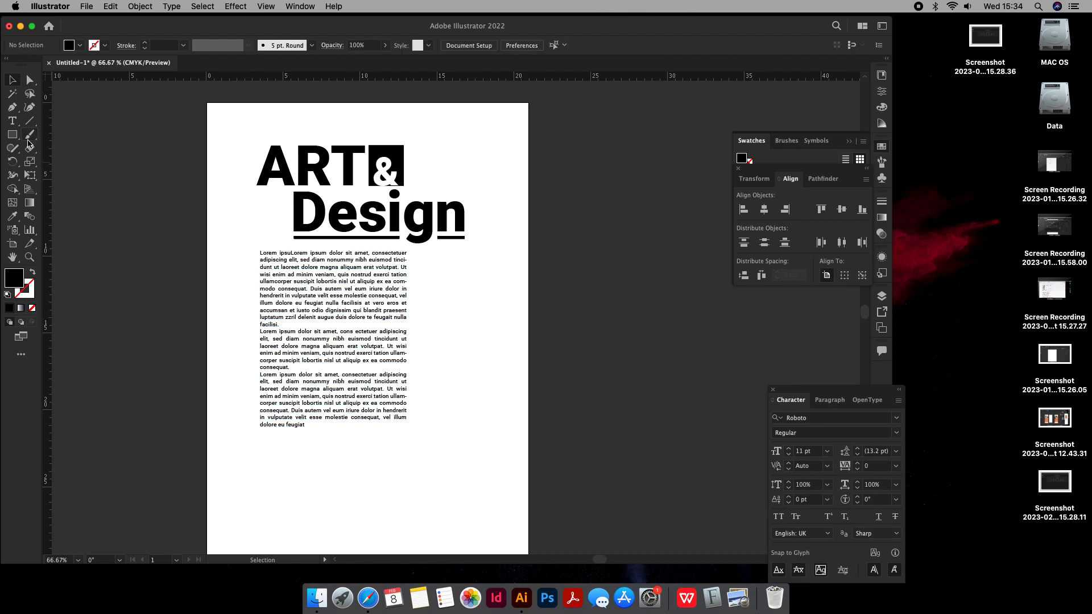
Step: Resize the body text frame into a narrower, taller column and set its font style to Light
left_click(276, 360)
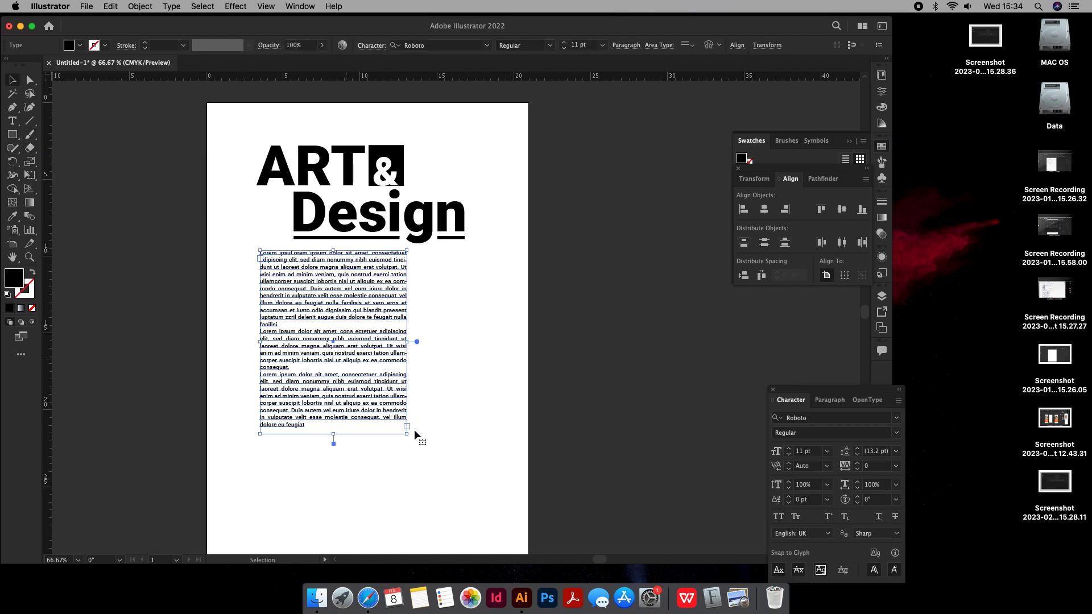
left_click_drag(406, 433, 378, 492)
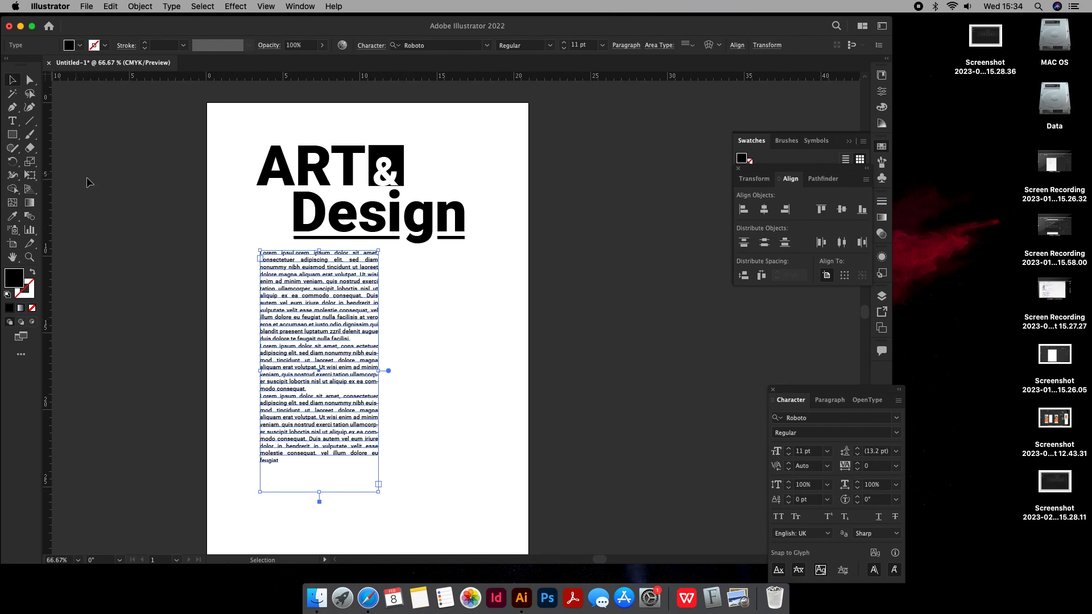
left_click(895, 435)
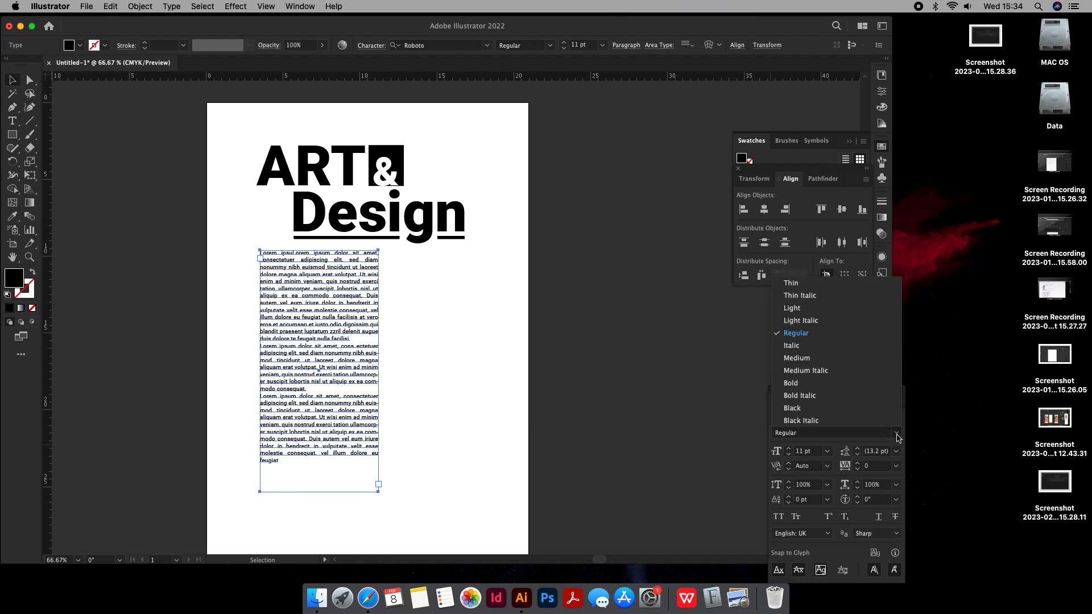
left_click(793, 308)
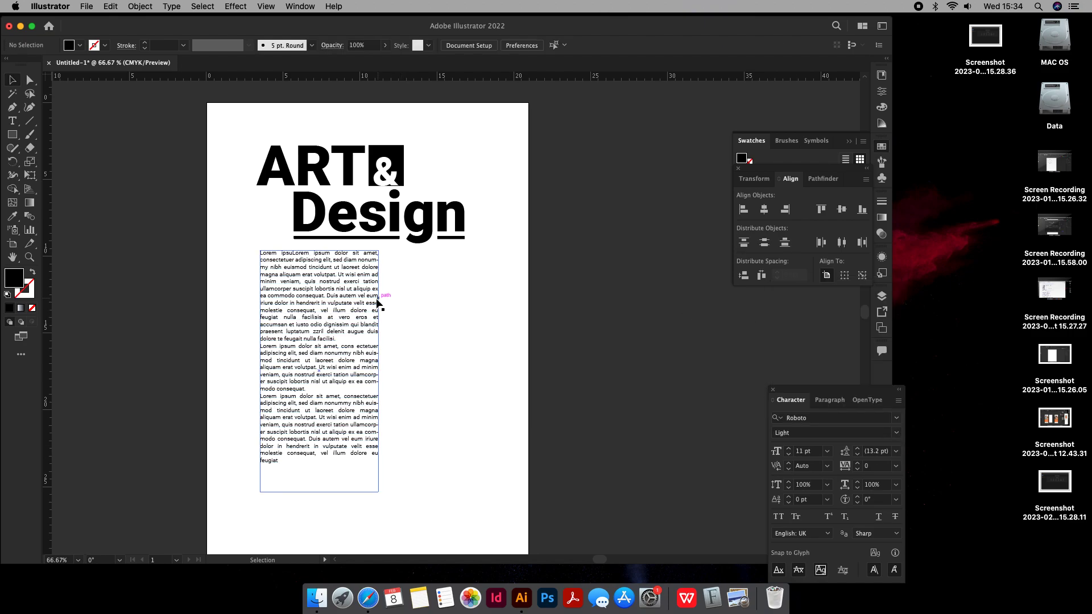
left_click_drag(380, 370, 385, 370)
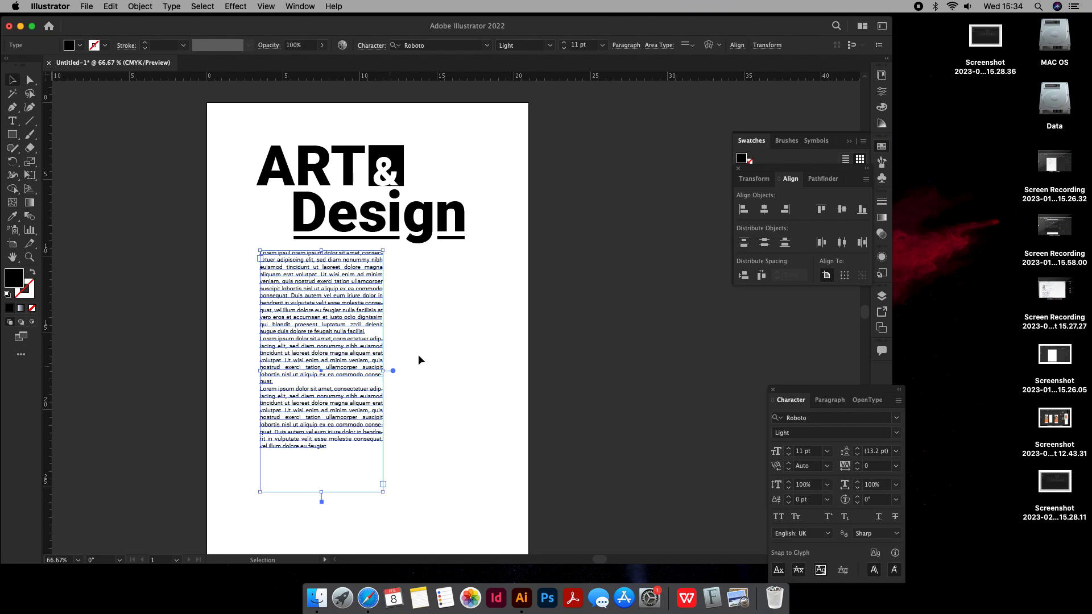
left_click(501, 328)
left_click(347, 301)
Step: Draw a tall black rectangle beside the body text column, extending past the artboard's right edge
left_click(17, 138)
mouse_move(393, 250)
left_mouse_down()
mouse_move(514, 450)
mouse_move(541, 453)
left_mouse_up()
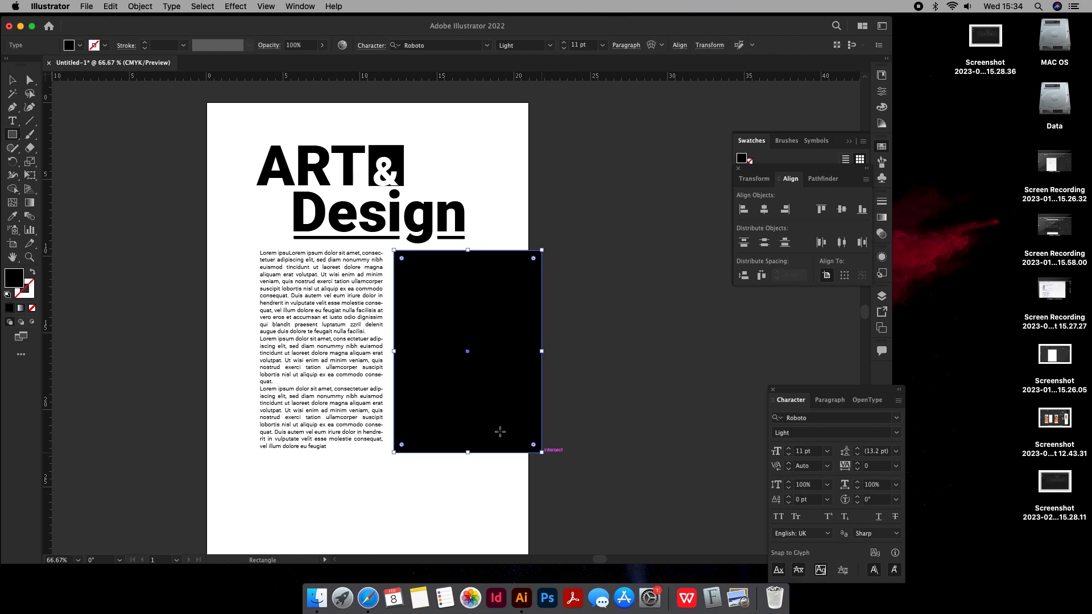
left_click(11, 83)
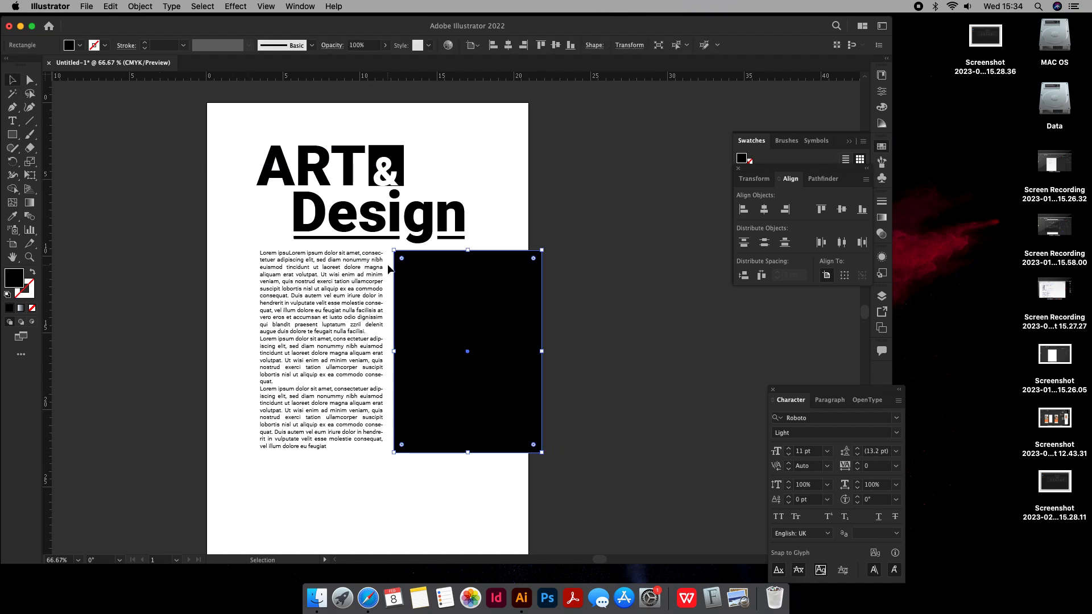
left_click_drag(468, 251, 468, 253)
Step: Shorten the body text frame to the black rectangle's bottom edge and raise the rectangle's top edge to the text frame's top
left_click(361, 348)
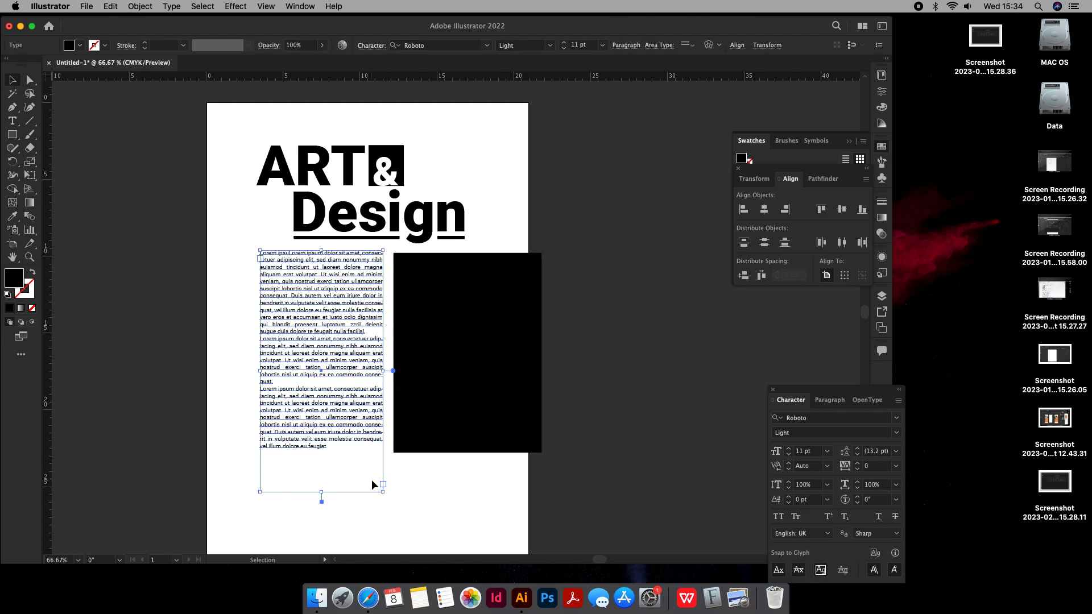
left_click_drag(321, 499, 330, 454)
left_click(404, 493)
left_click(479, 340)
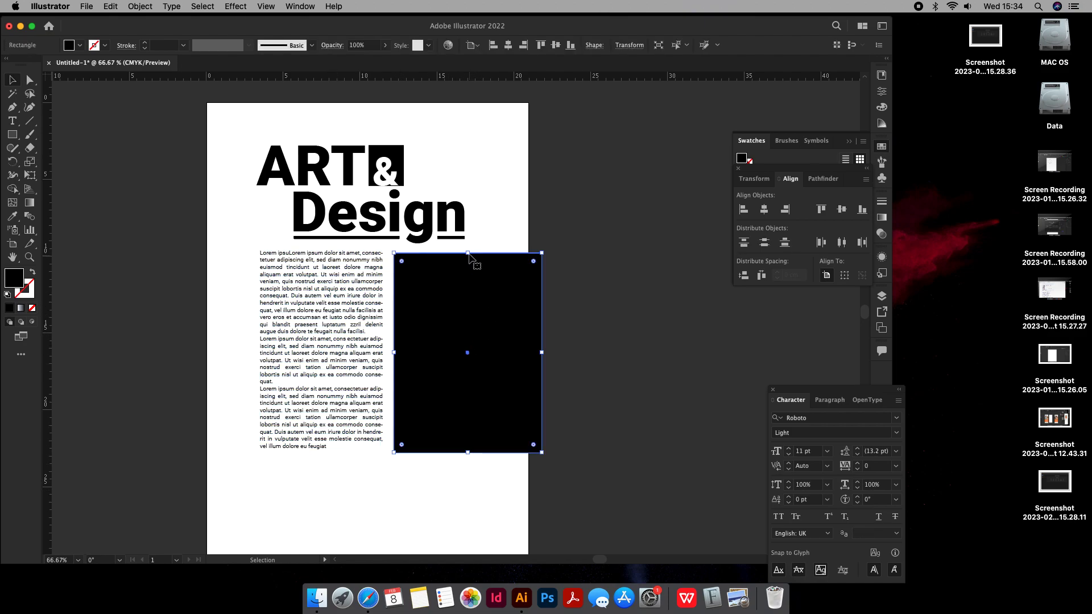
left_click_drag(470, 253, 471, 250)
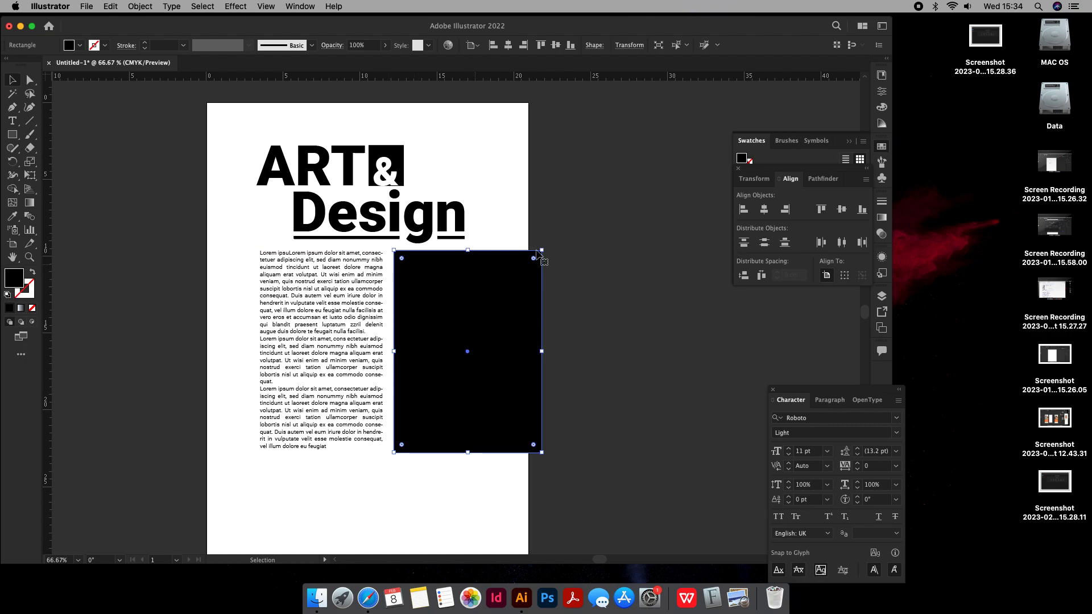
left_click(571, 234)
Step: Extend the body text frame's left edge to line up with the "A" of "ART" and pull its right edge in slightly
left_click(297, 295)
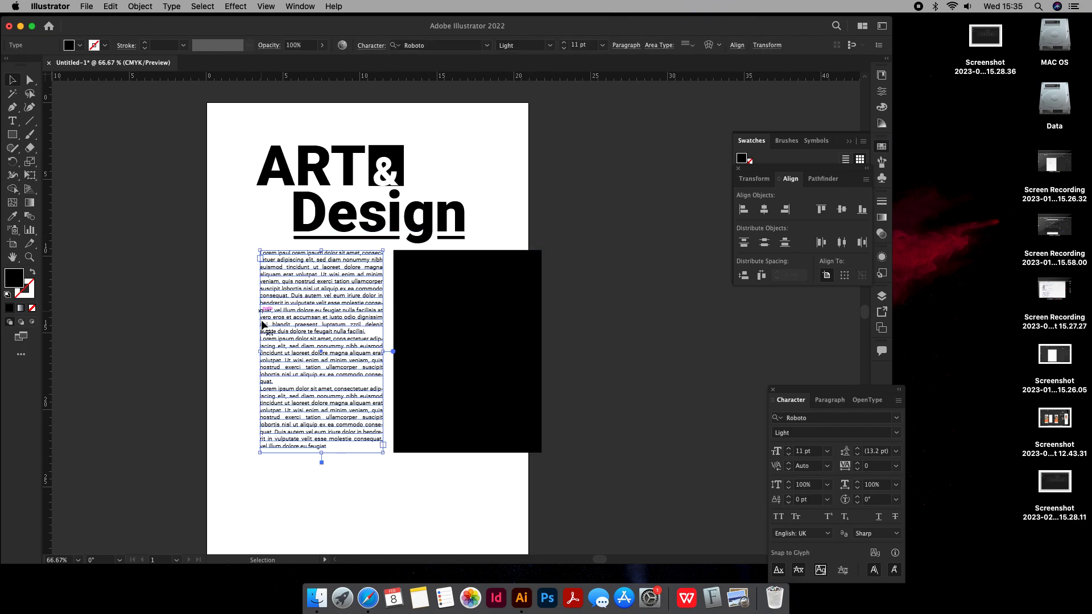
mouse_move(260, 352)
left_mouse_down()
mouse_move(239, 352)
mouse_move(256, 352)
left_mouse_up()
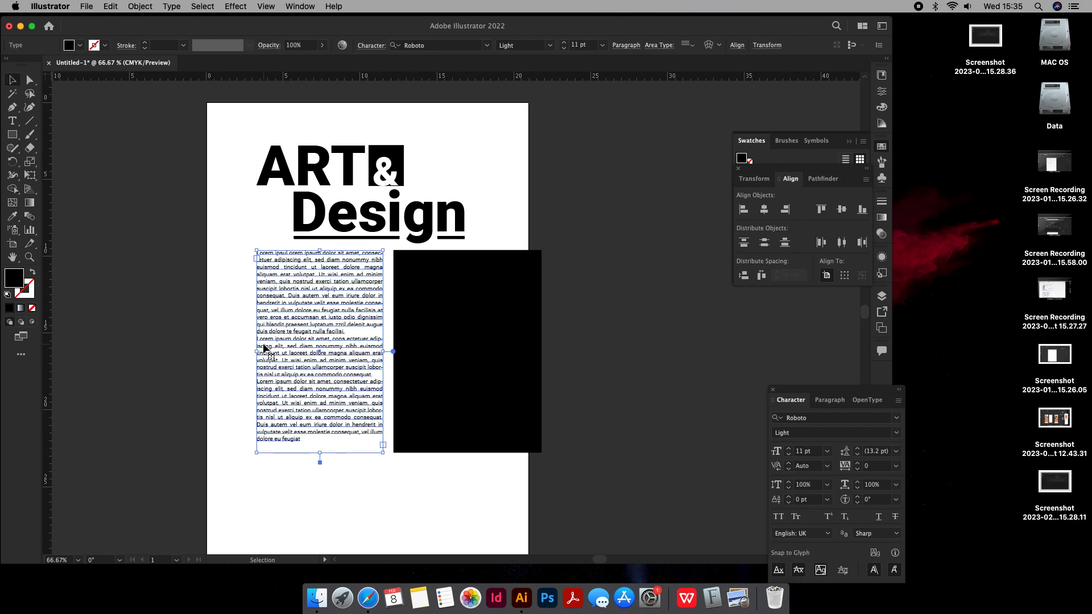
left_click_drag(385, 352, 380, 356)
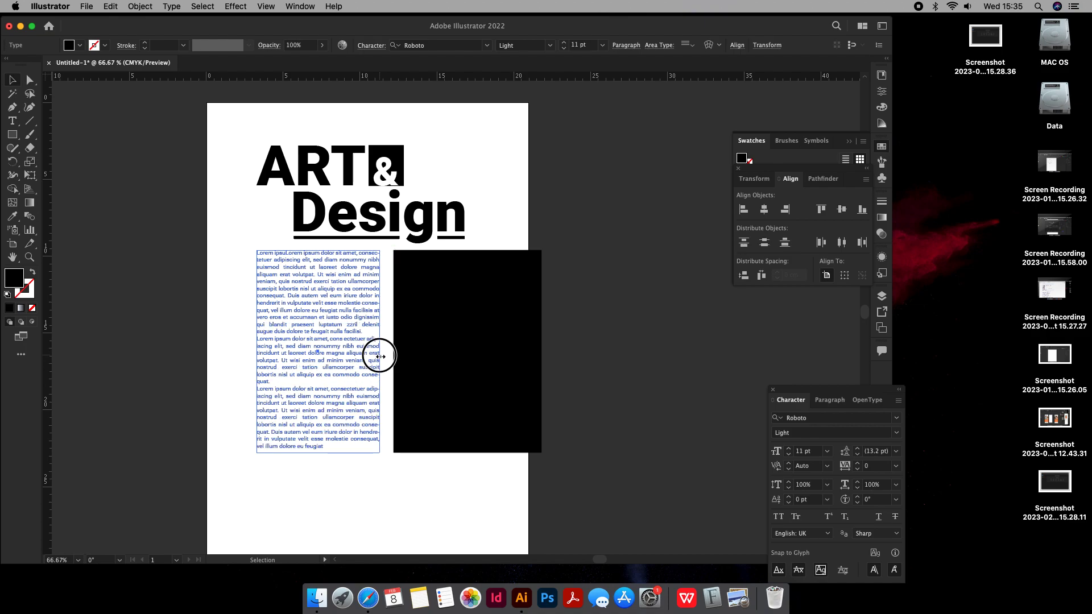
left_click(439, 296)
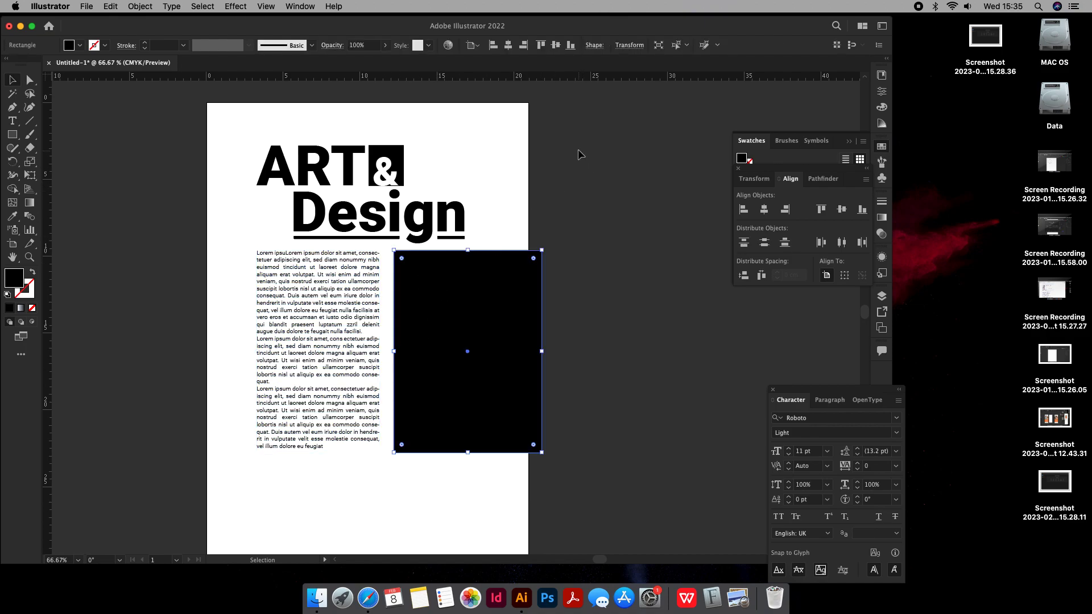
Step: Extend the longer underline beneath "Design" leftward past the artboard's left edge
left_click(295, 237)
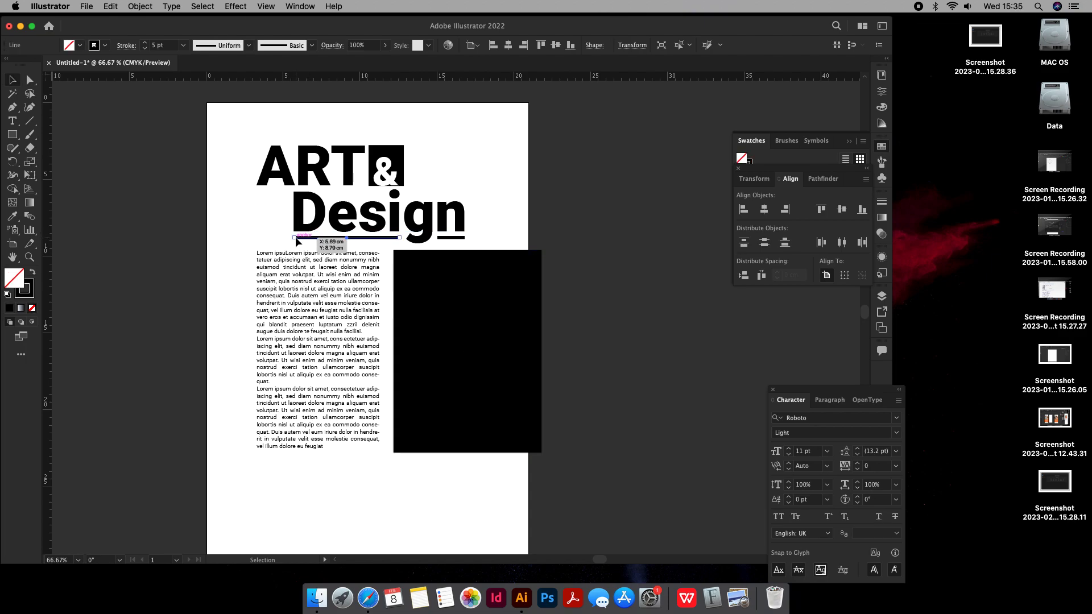
left_click_drag(293, 237, 193, 237)
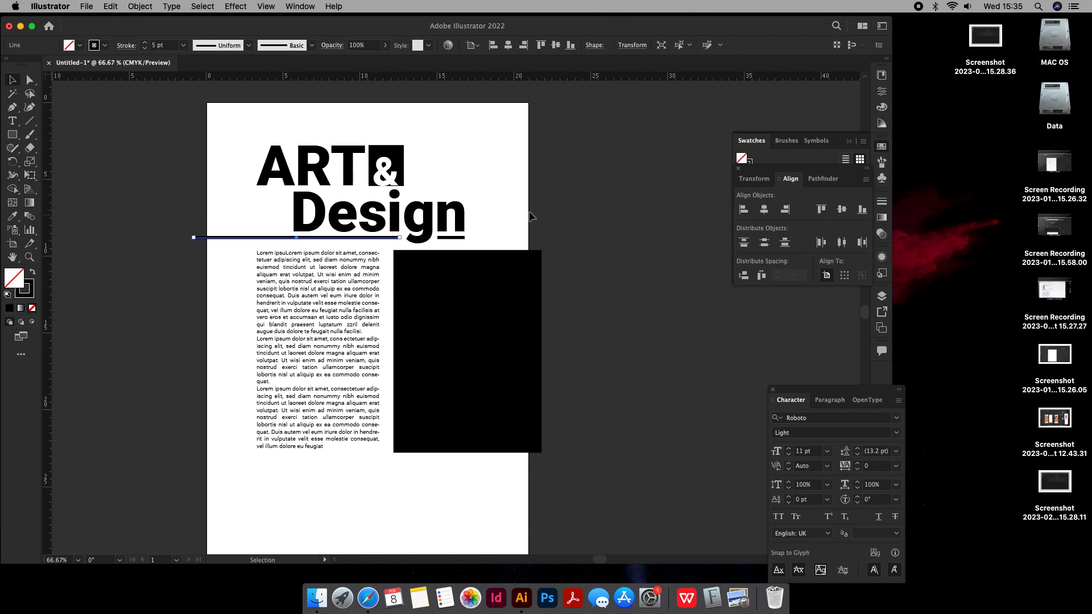
left_click(594, 213)
left_click(460, 291)
right_click(525, 411)
left_click(559, 425)
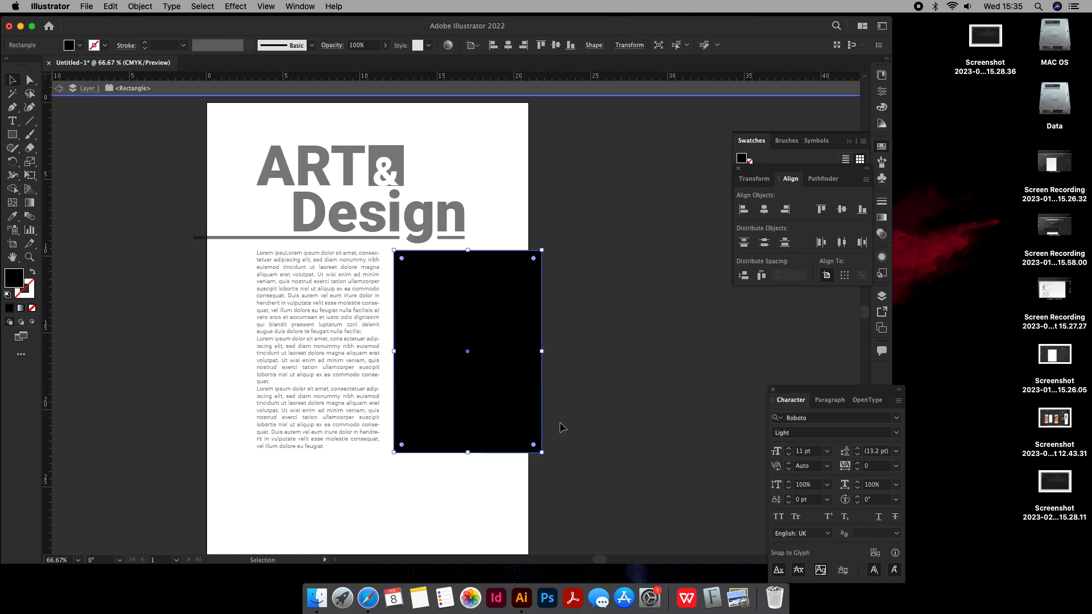
double_click(660, 373)
Step: Copy the body text passage from "Duis autem vel" to "nulla facilisis" into a new wide area text frame below the column and rectangle
key("space")
left_click_drag(648, 397, 651, 359)
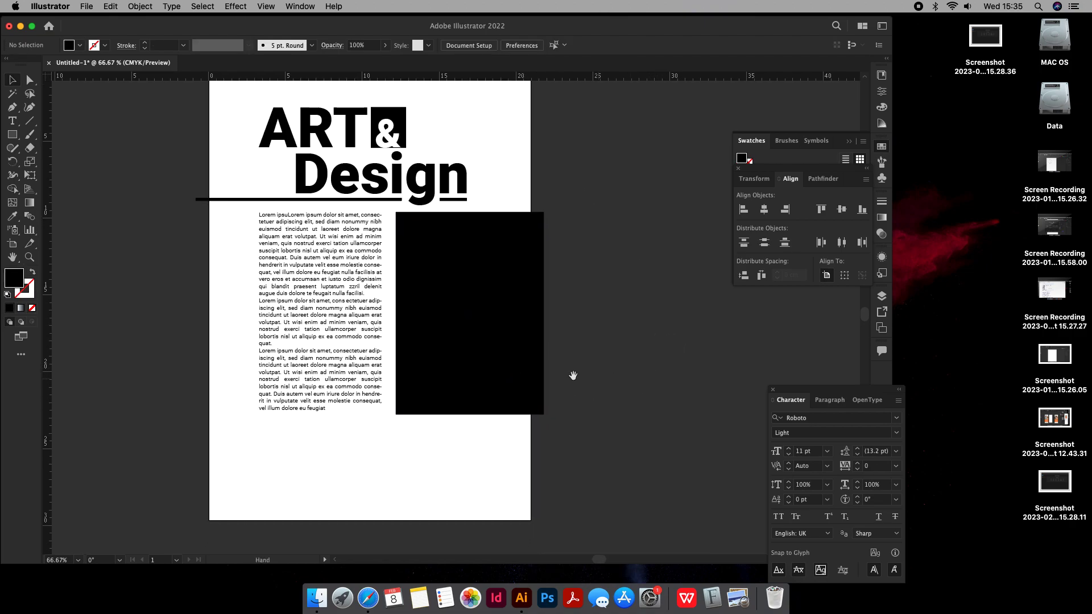
double_click(304, 271)
triple_click(300, 265)
left_click_drag(290, 258, 374, 271)
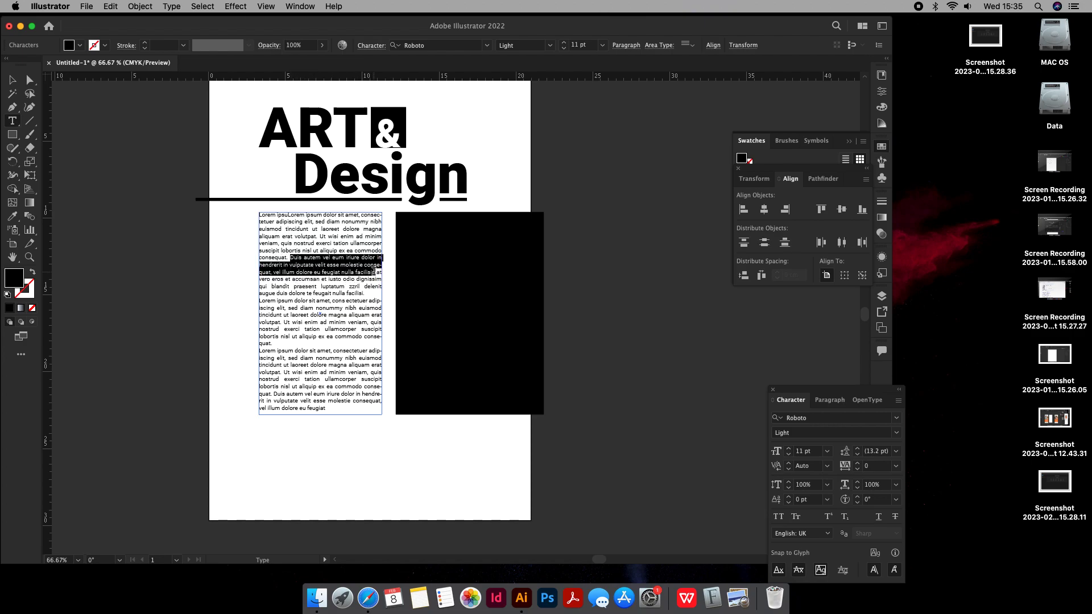
right_click(374, 272)
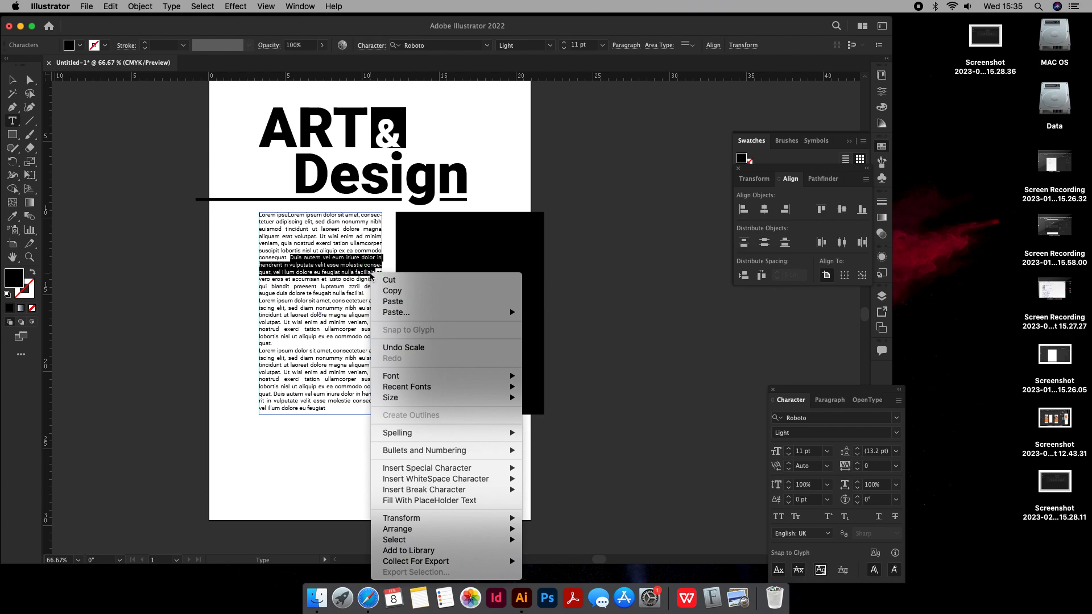
left_click(417, 291)
left_click_drag(258, 427, 502, 481)
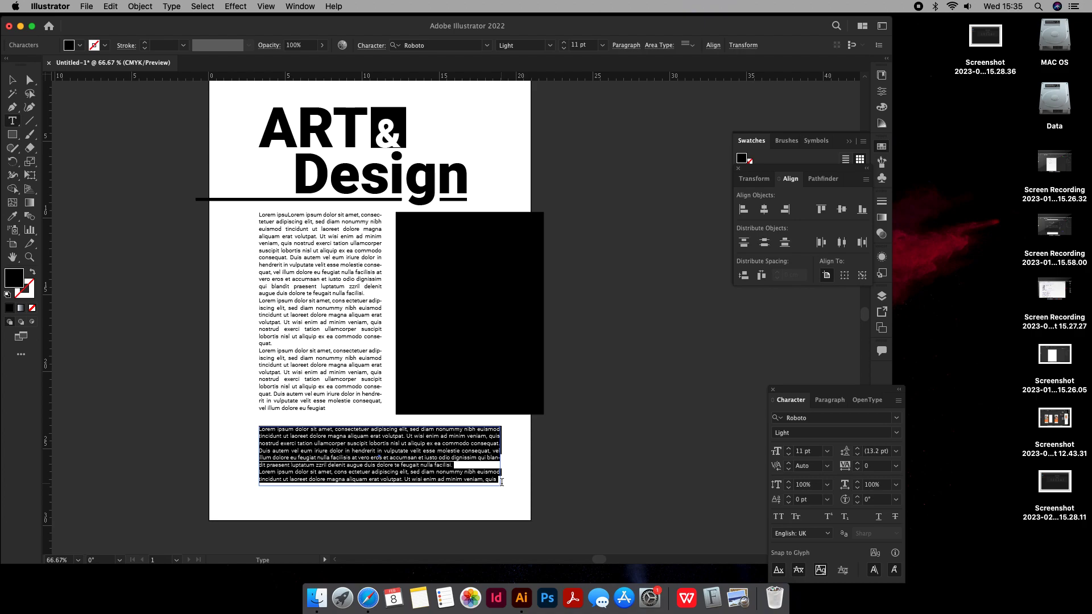
key("super+v")
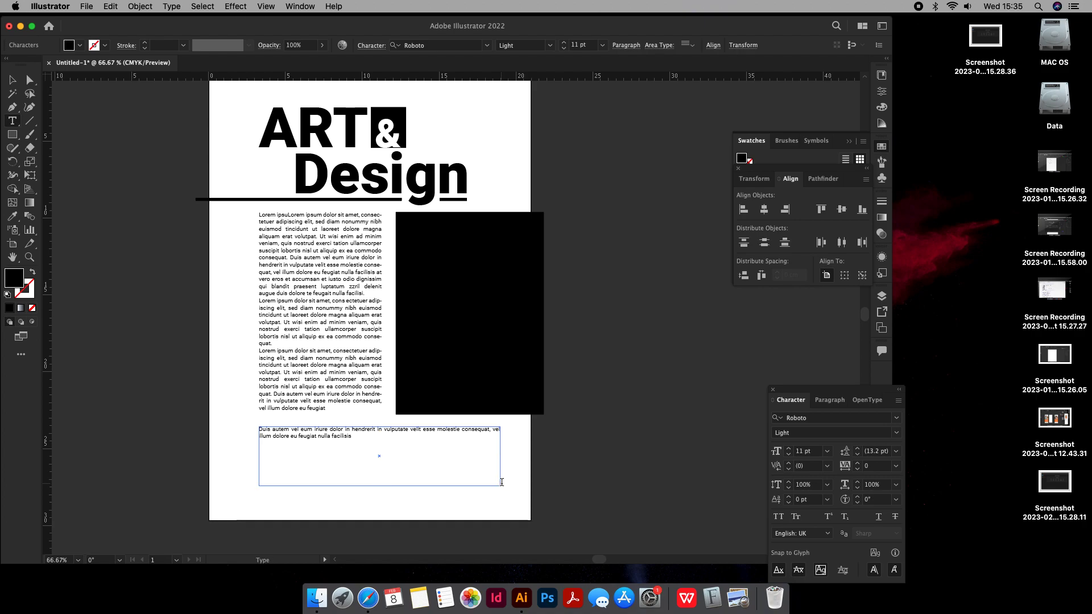
Step: Enlarge the "Duis autem vel eum iriure" text below the column to 23 pt
left_click(19, 85)
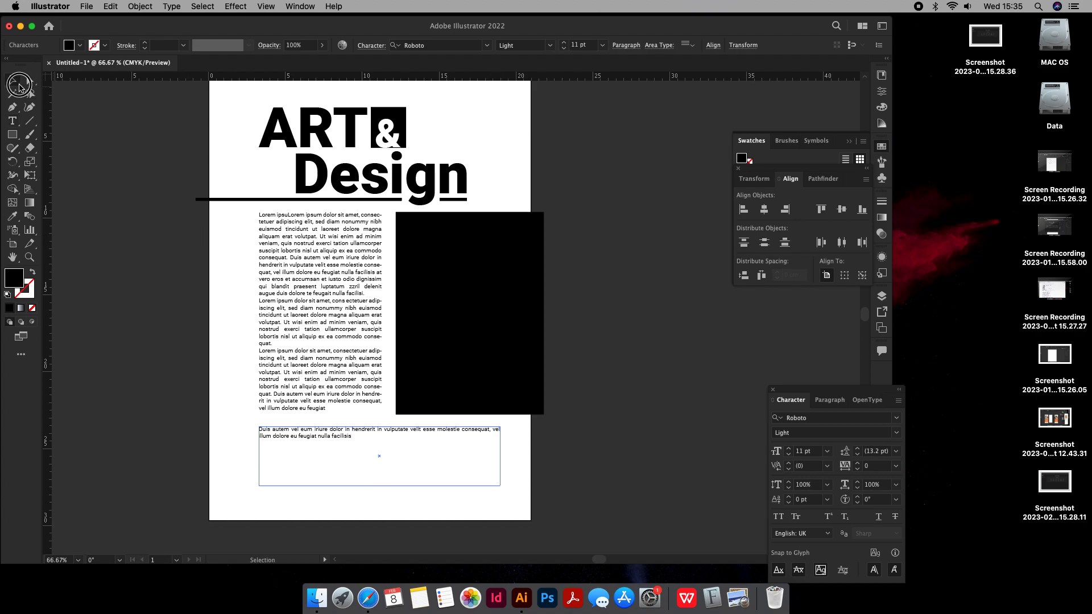
key("super+shift+period")
key("super+shift+period")
key("super+shift+period")
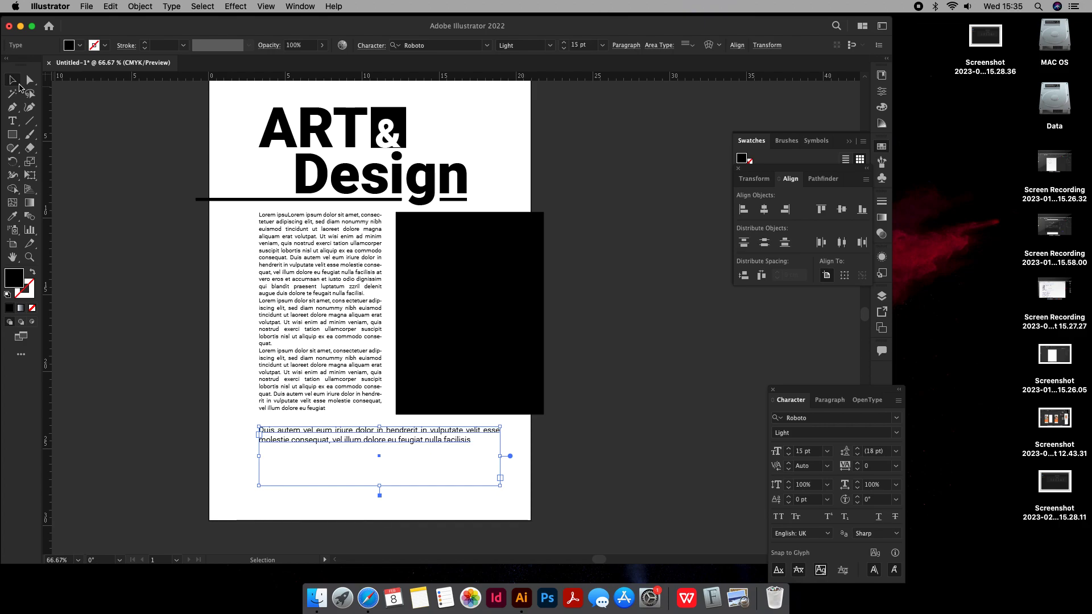
key("super+shift+period")
key("super+shift+period")
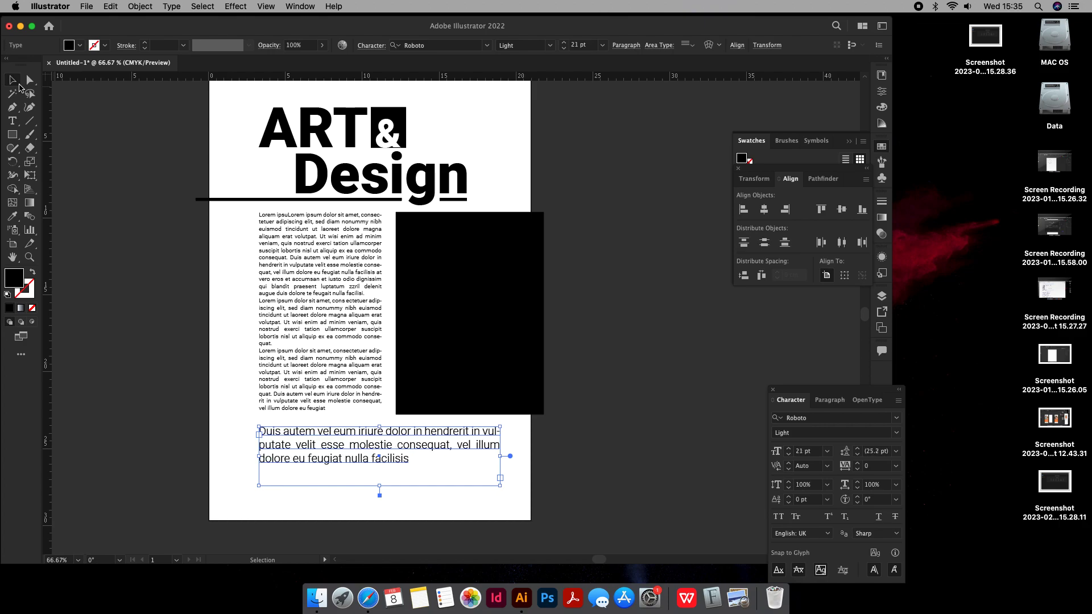
key("super+shift+period")
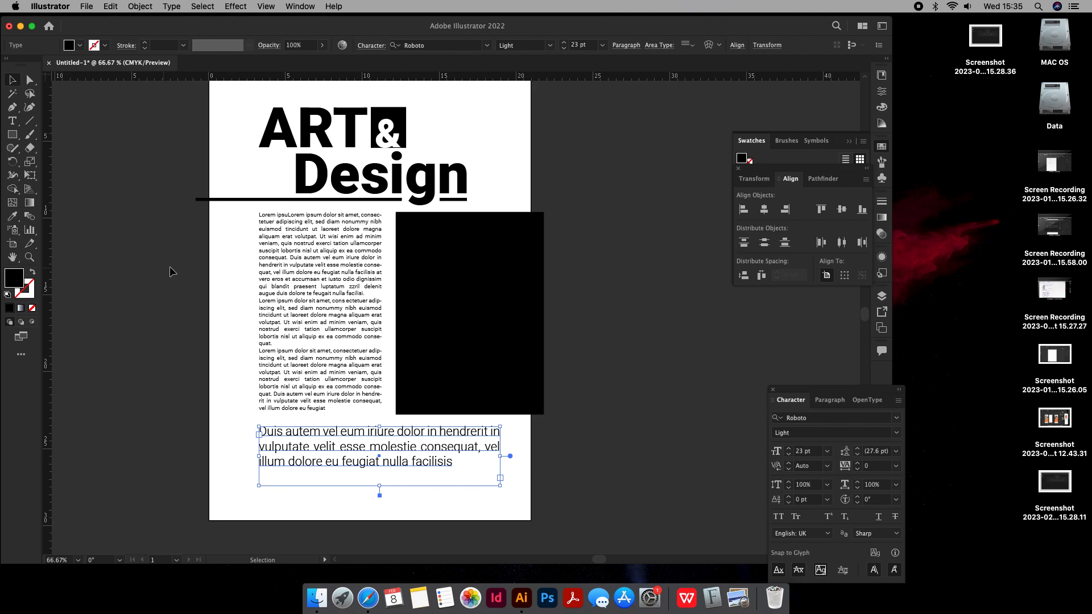
left_click(245, 271)
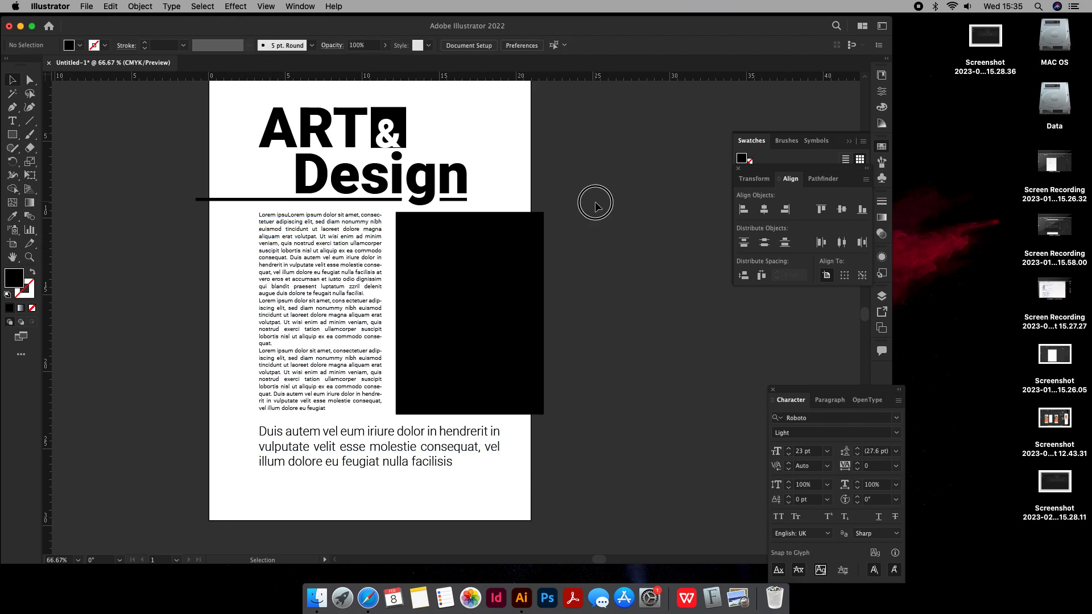
Step: Set the large pull text below the column and rectangle to Roboto Bold
left_click_drag(592, 208, 569, 237)
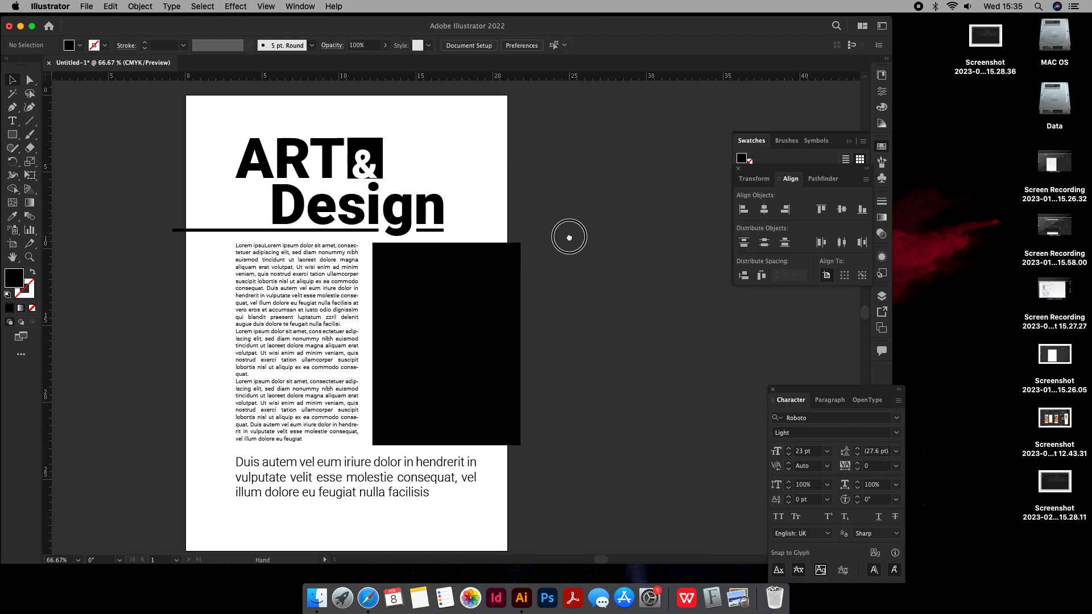
left_click(349, 470)
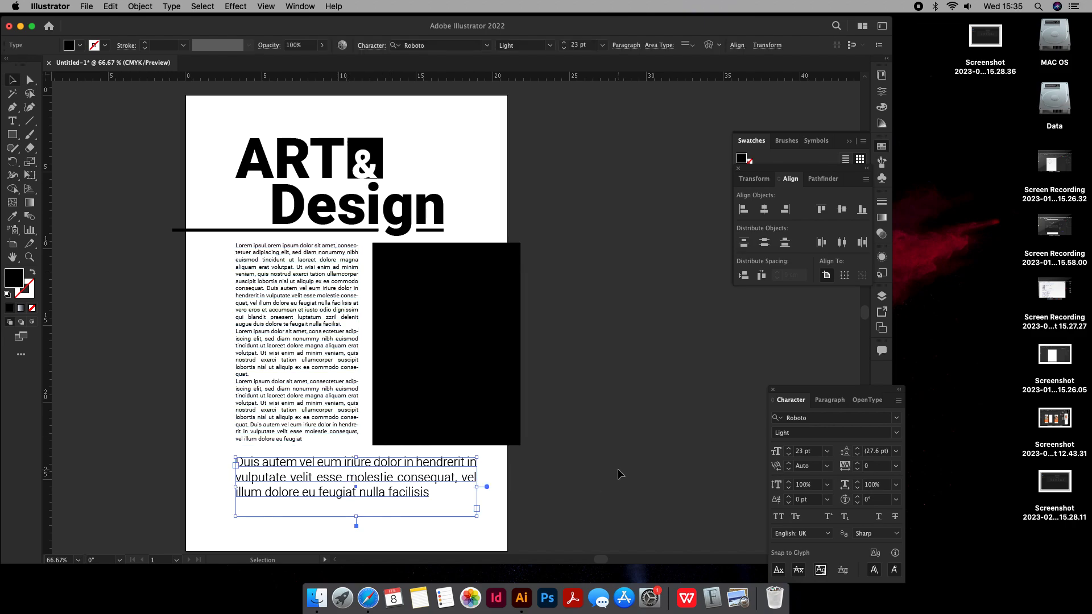
left_click(895, 434)
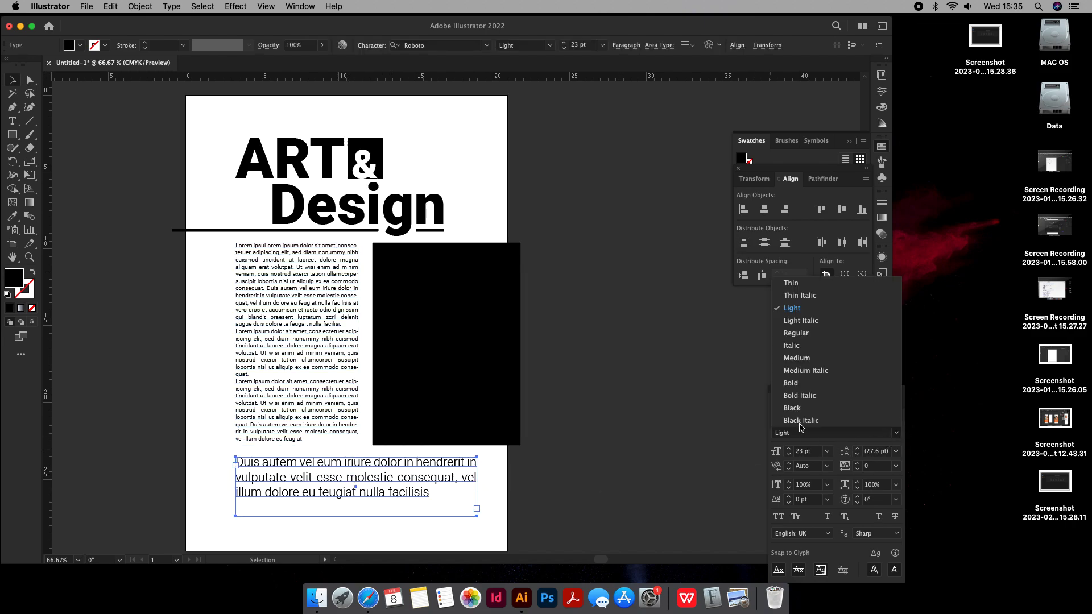
left_click(806, 380)
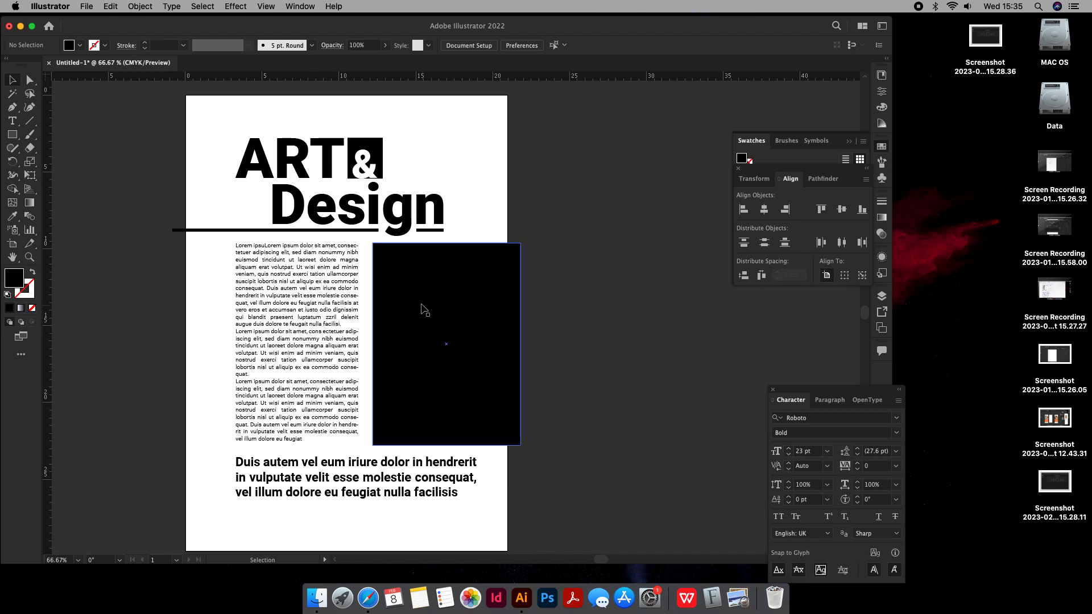
left_click_drag(558, 446, 586, 392)
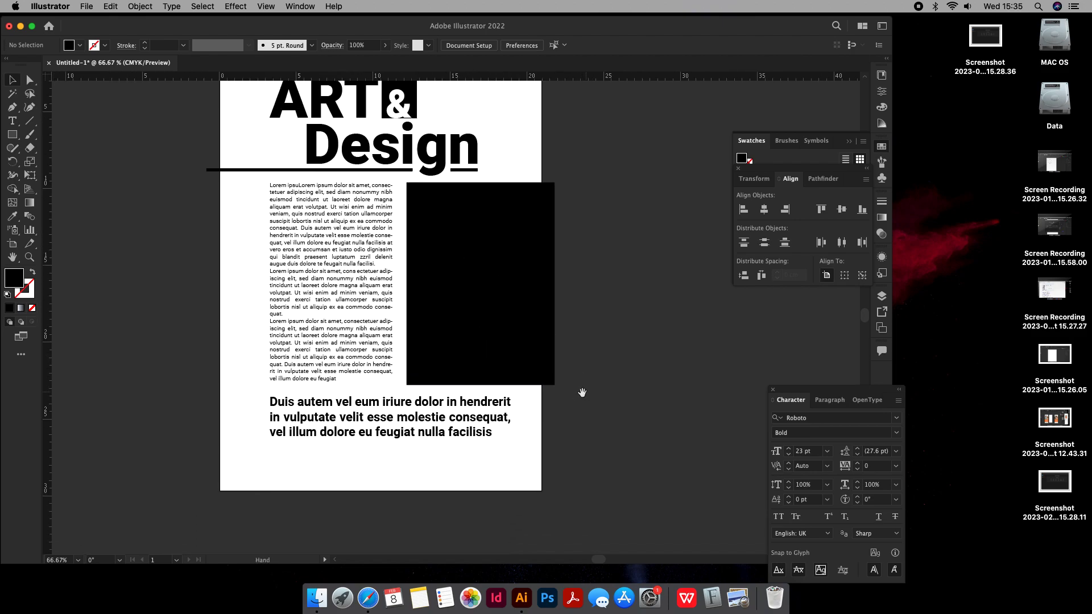
left_click(450, 265)
left_click(587, 515)
left_click(376, 592)
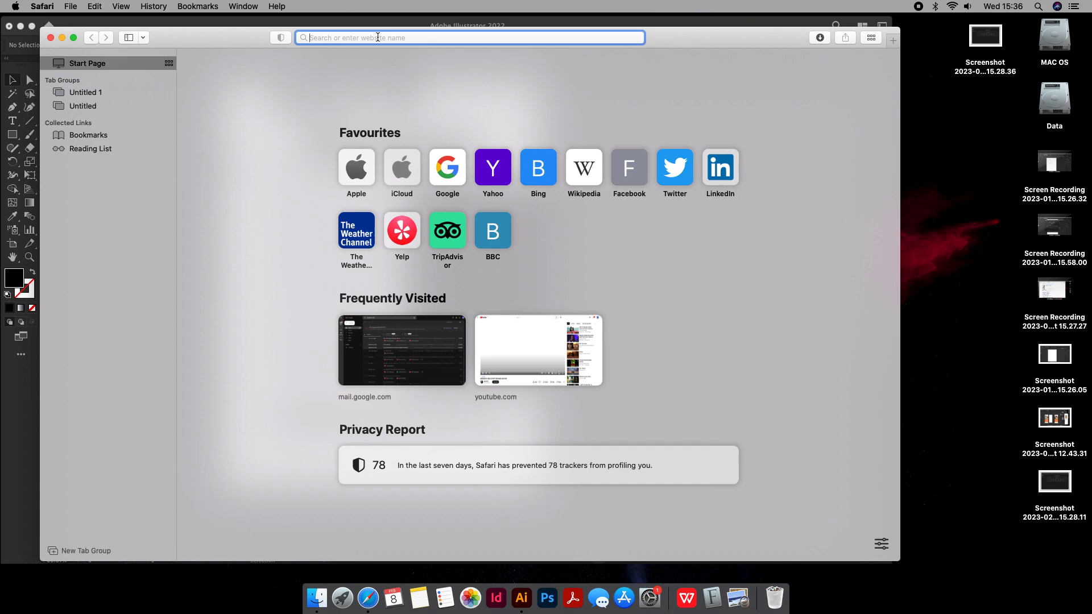
type("pexels.com")
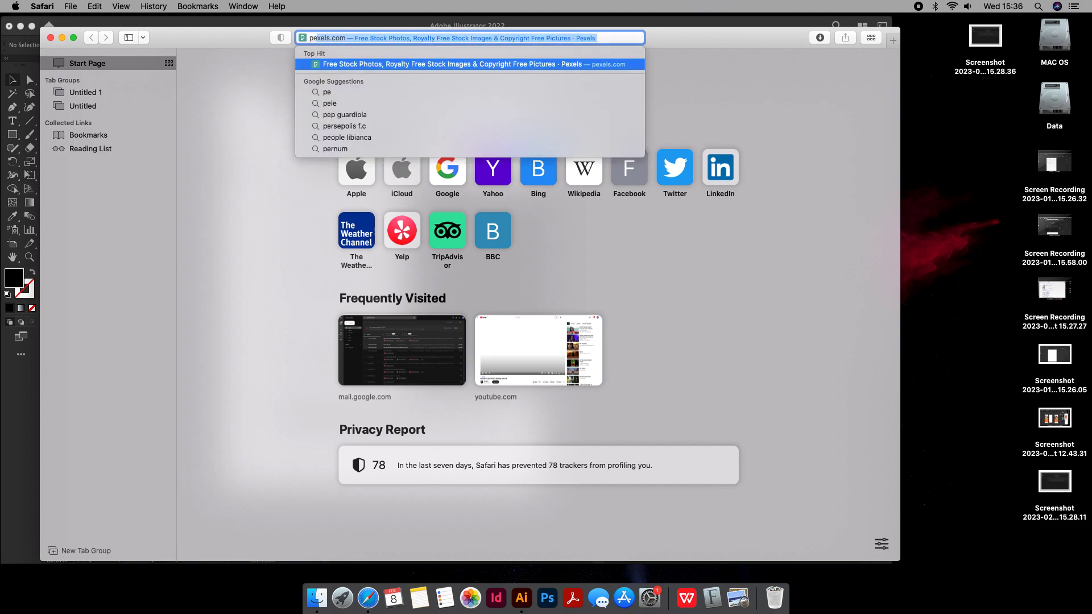
left_click(63, 38)
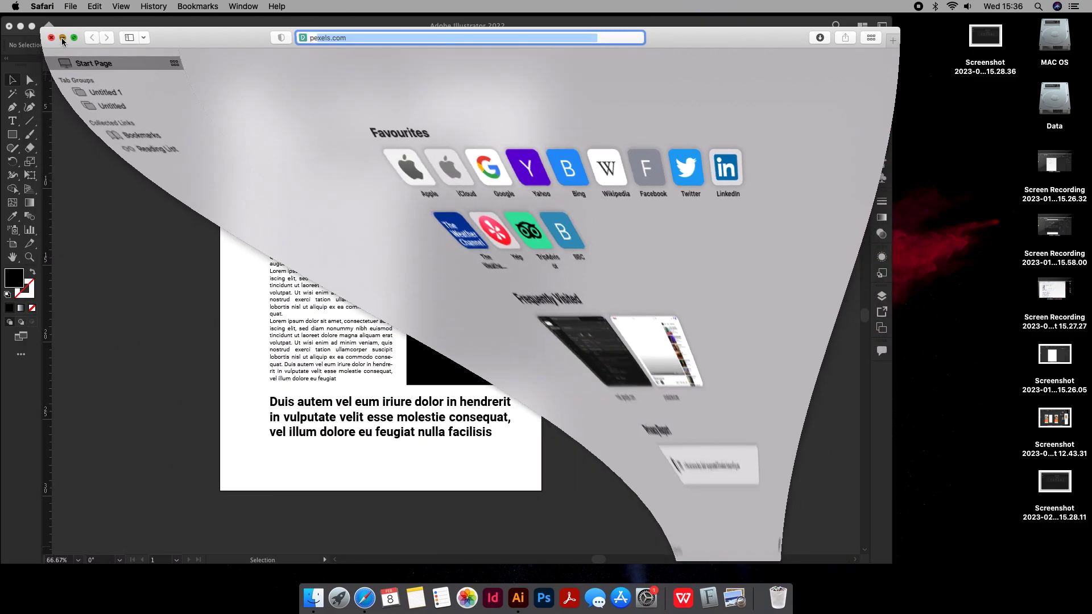
Step: Switch to Finder, open the Data drive and show the contents of its Pics folder beside the layout
left_click(1062, 113)
double_click(1062, 113)
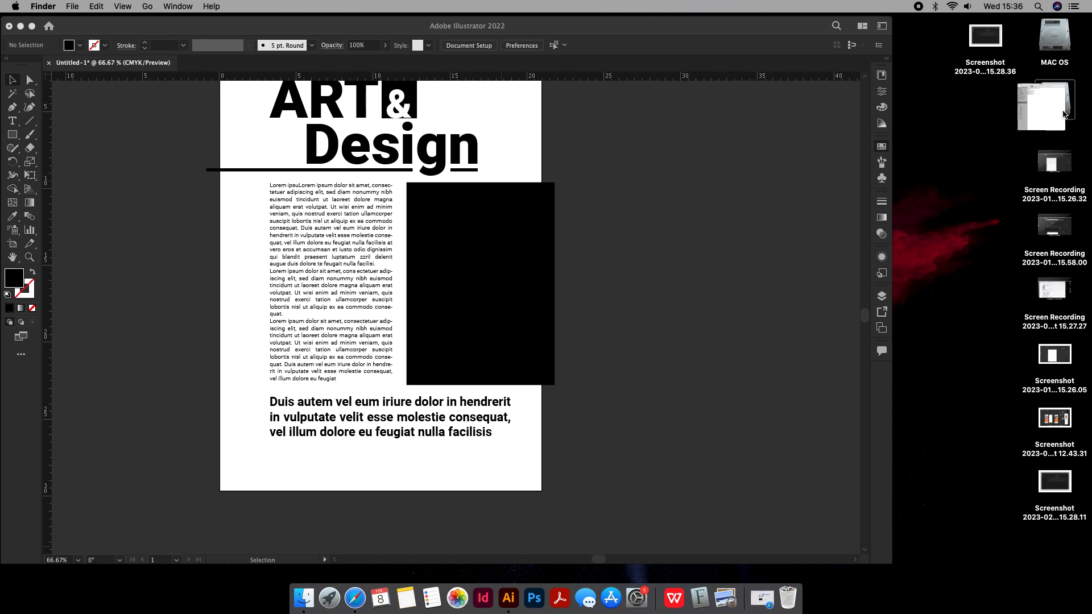
left_click_drag(605, 178, 843, 185)
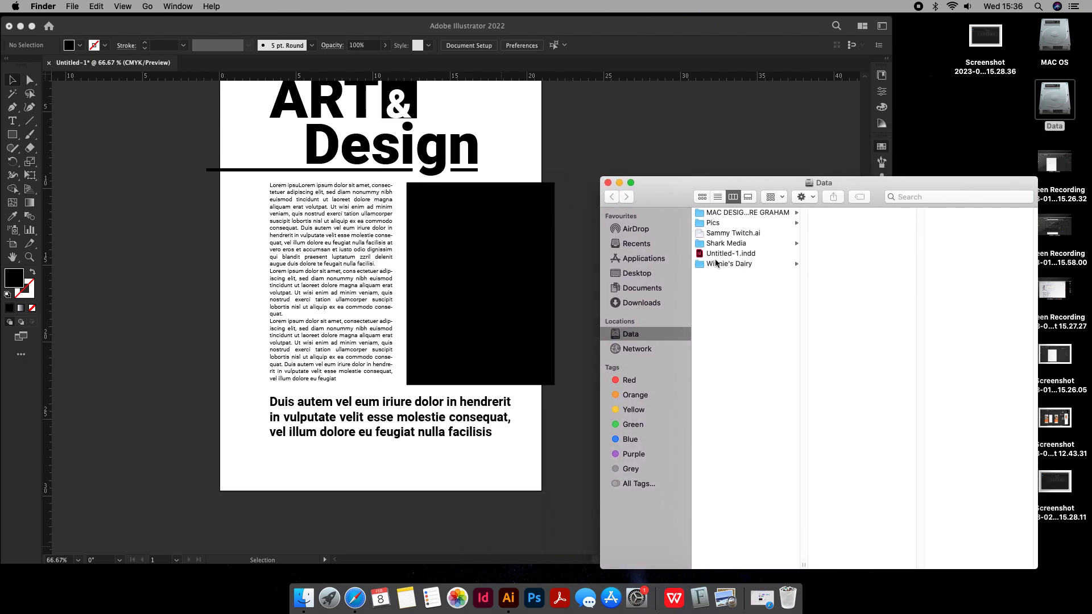
left_click(736, 223)
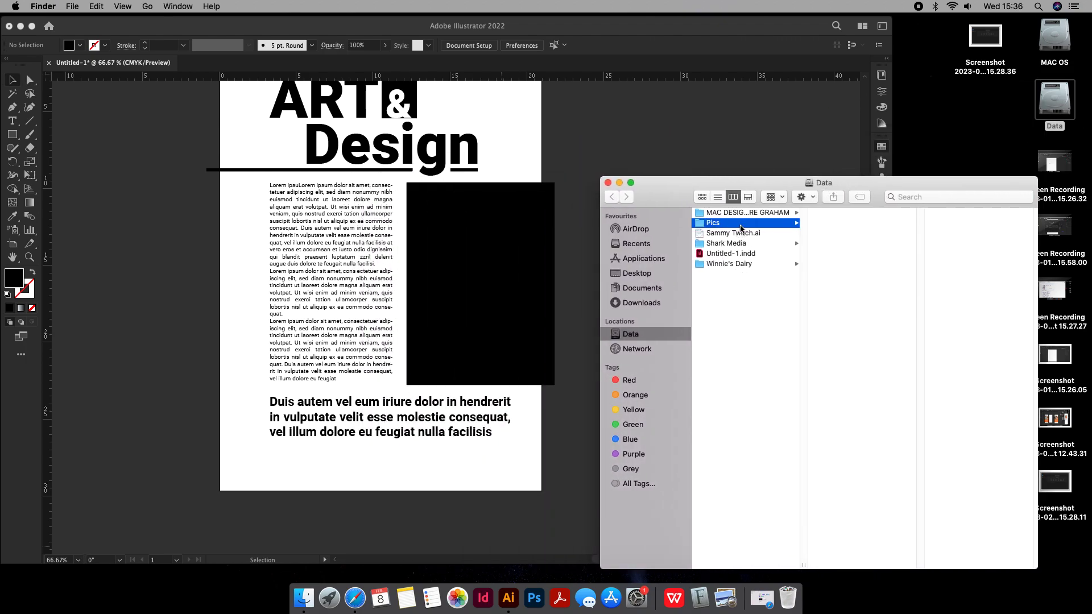
Step: Preview the pexels photos in the Pics folder to choose a picture for the black rectangle
left_click(876, 265)
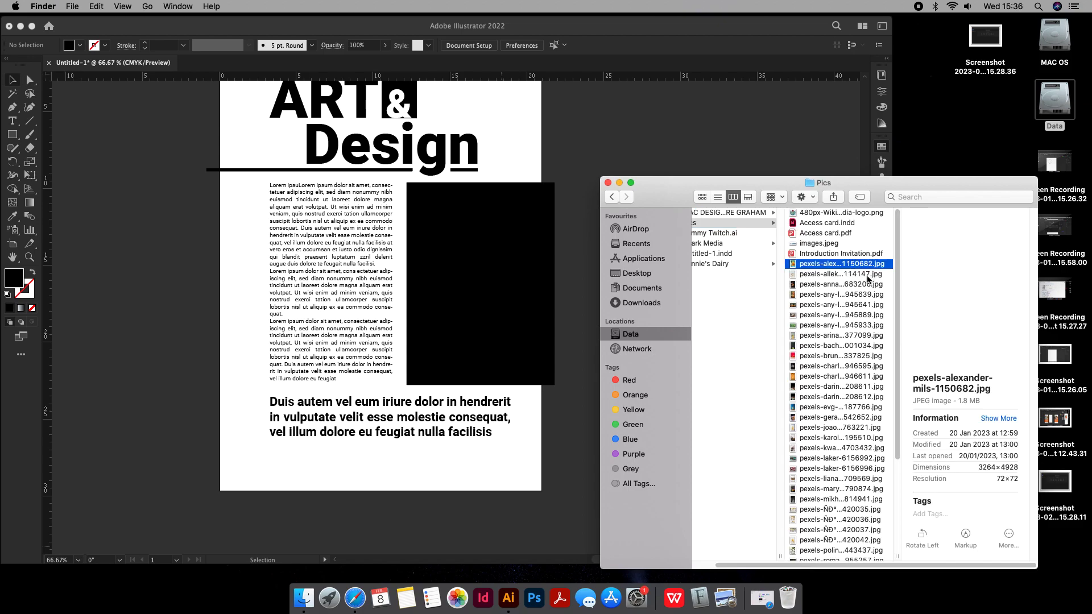
left_click_drag(858, 274, 245, 280)
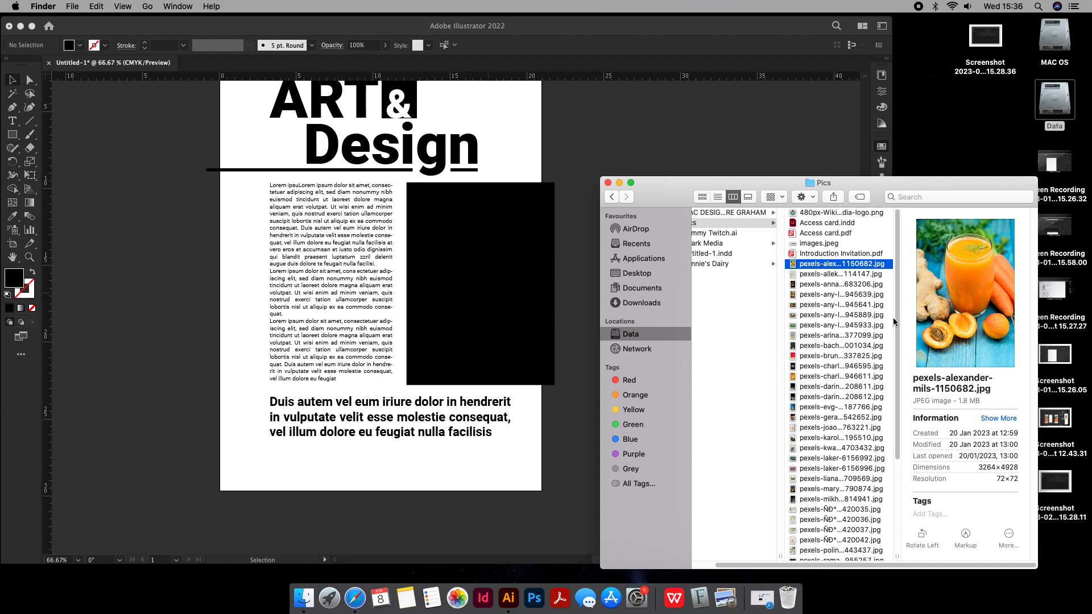
left_click(864, 295)
left_click(857, 277)
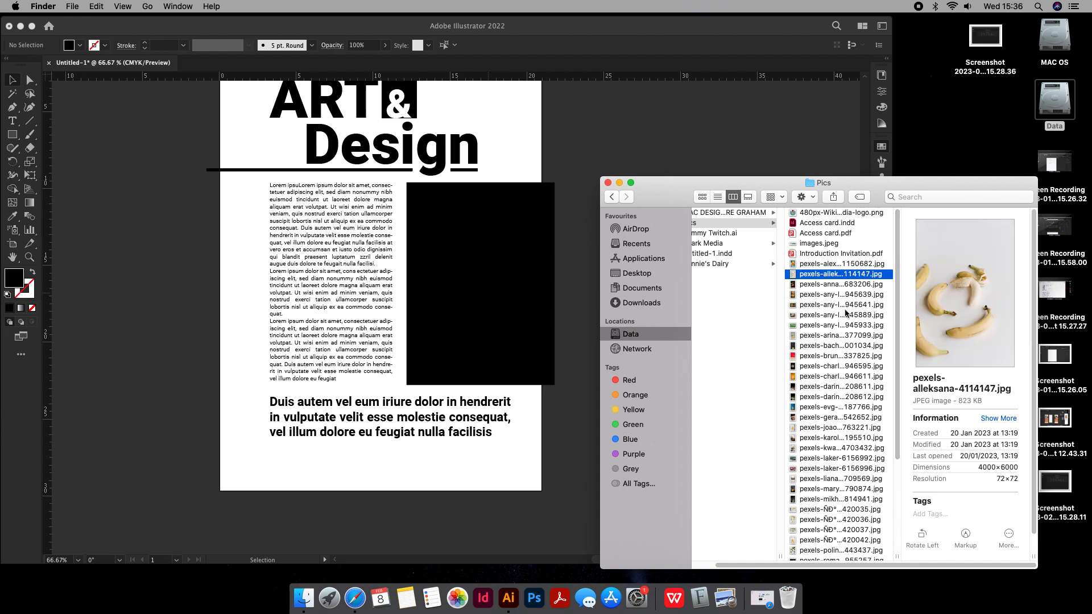
left_click(835, 336)
left_click(831, 357)
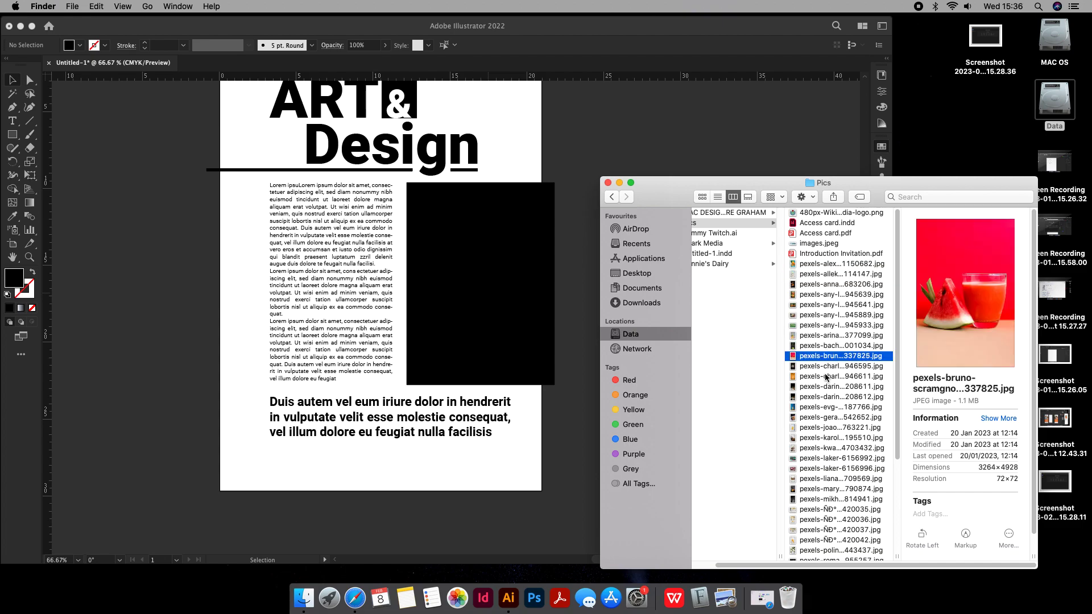
left_click(825, 376)
left_click(817, 265)
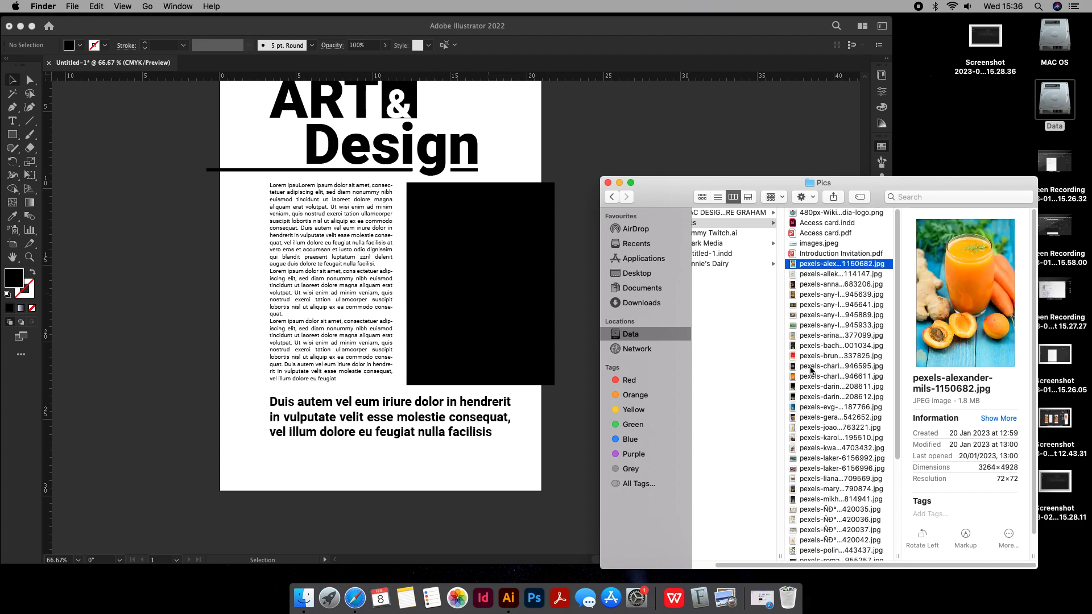
left_click(809, 398)
left_click(826, 428)
left_click(825, 478)
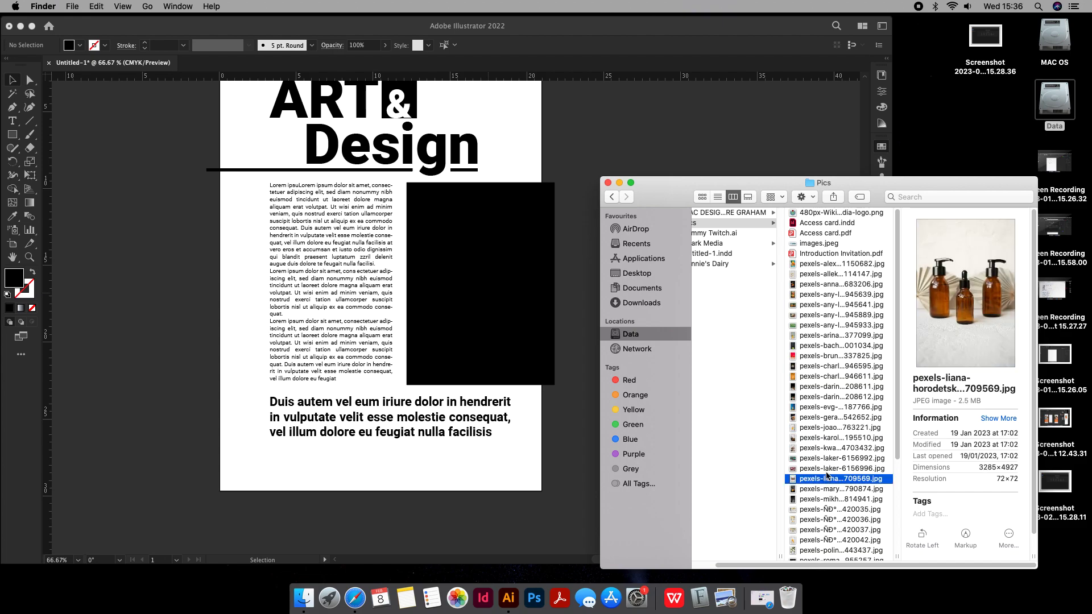
scroll(825, 477, "down", 5)
left_click(827, 473)
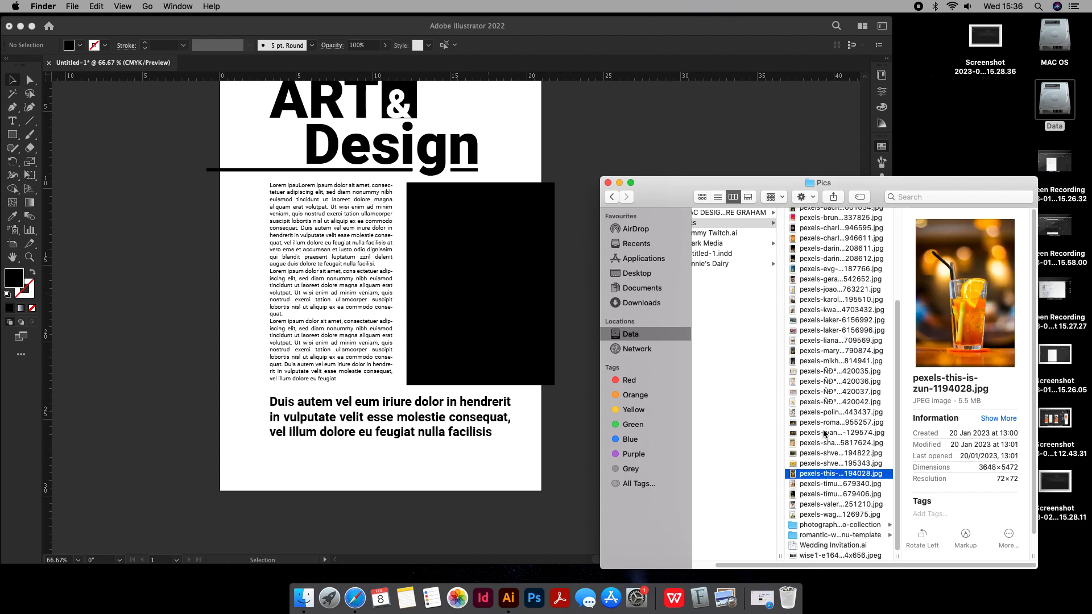
left_click(828, 453)
left_click(835, 494)
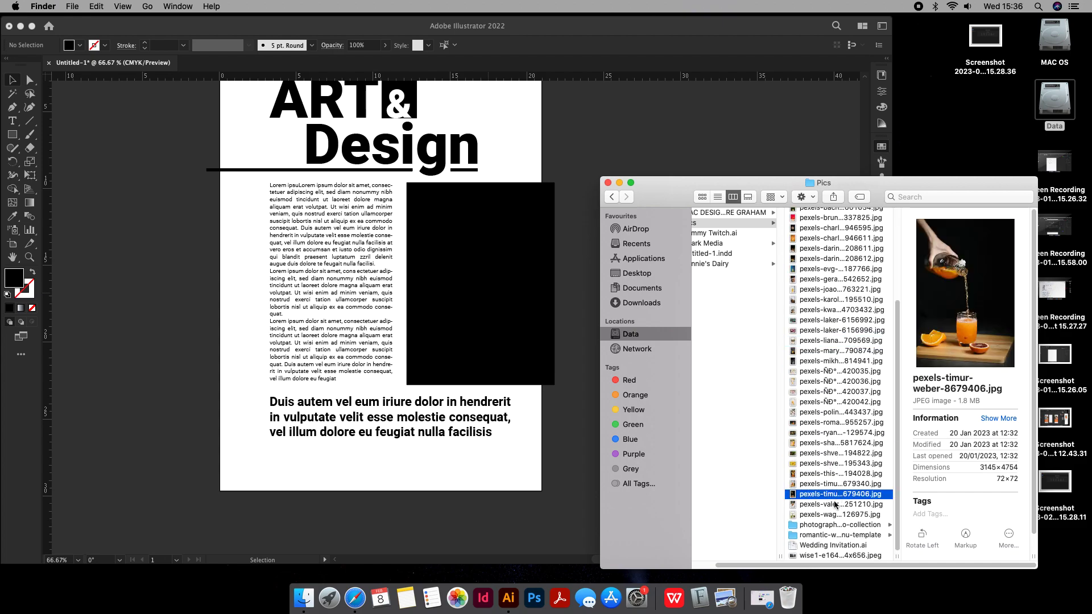
left_click(834, 506)
left_click(830, 423)
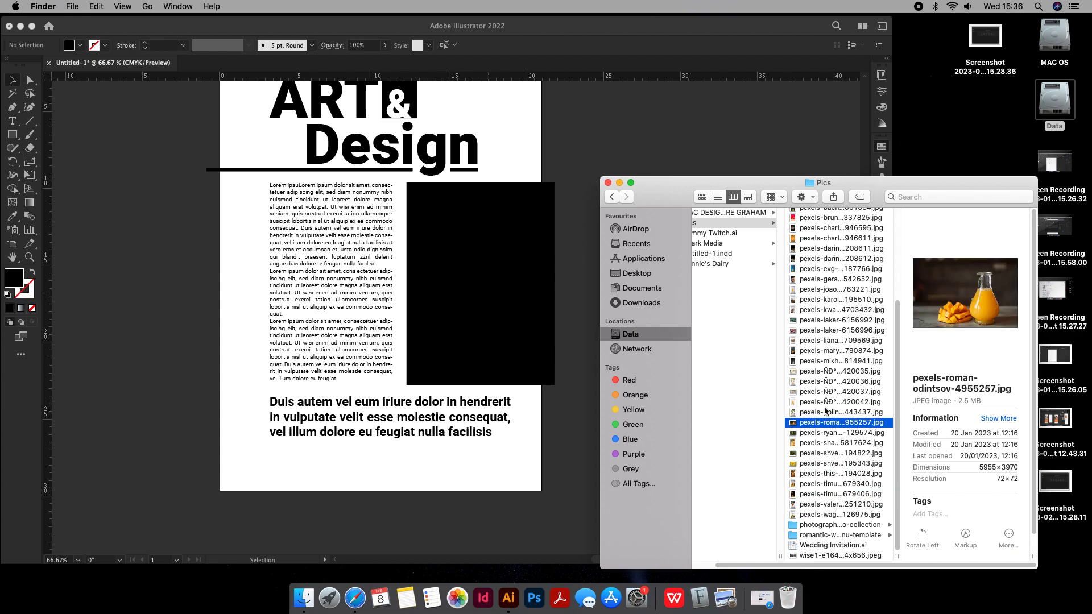
left_click(825, 411)
left_click(822, 402)
left_click(817, 392)
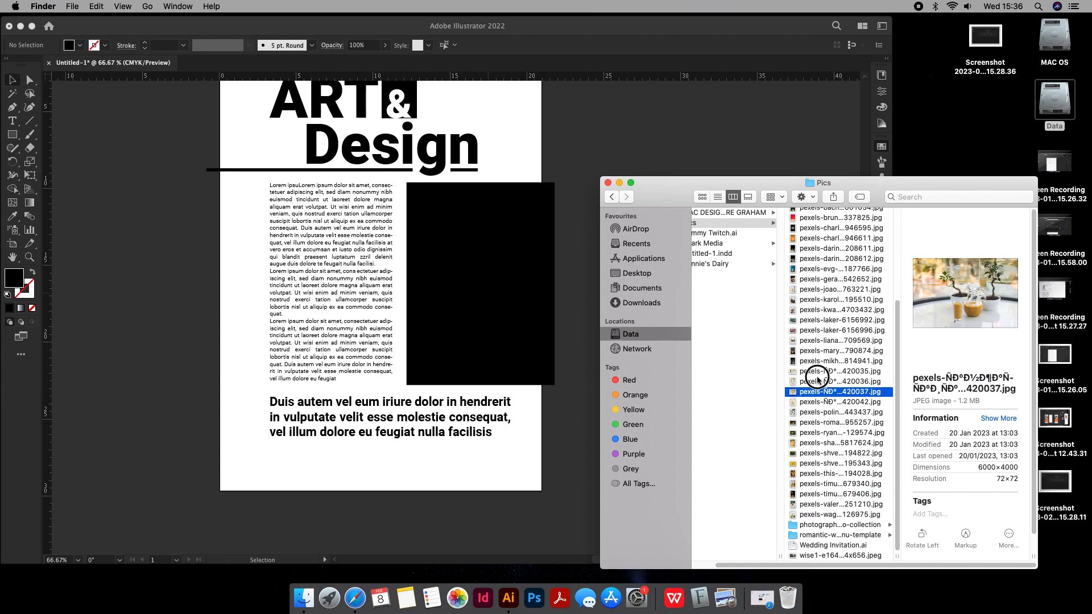
left_click(817, 380)
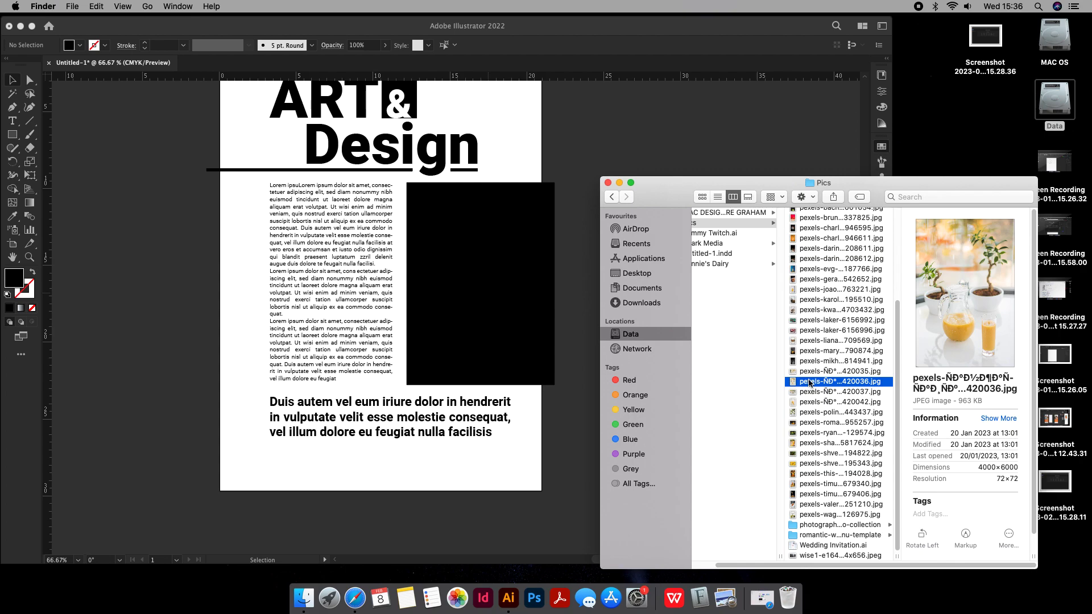
left_click(810, 374)
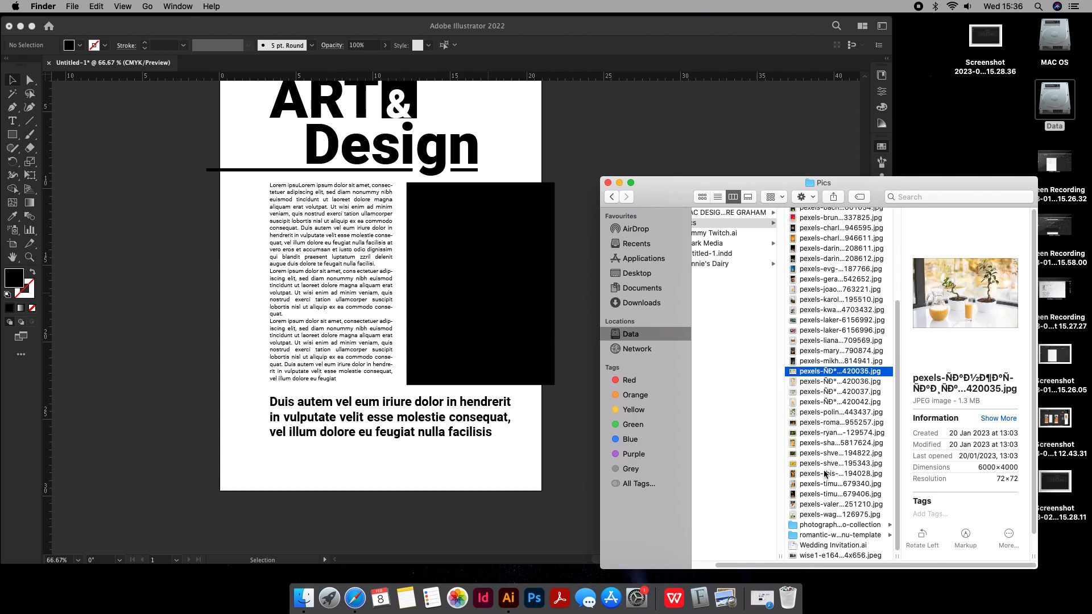
scroll(824, 473, "up", 5)
scroll(834, 415, "down", 5)
Step: Place the pexels JPEG ending in 420036, with the juice jug and potted plants, from Pics into the Illustrator document
left_click_drag(810, 385, 192, 305)
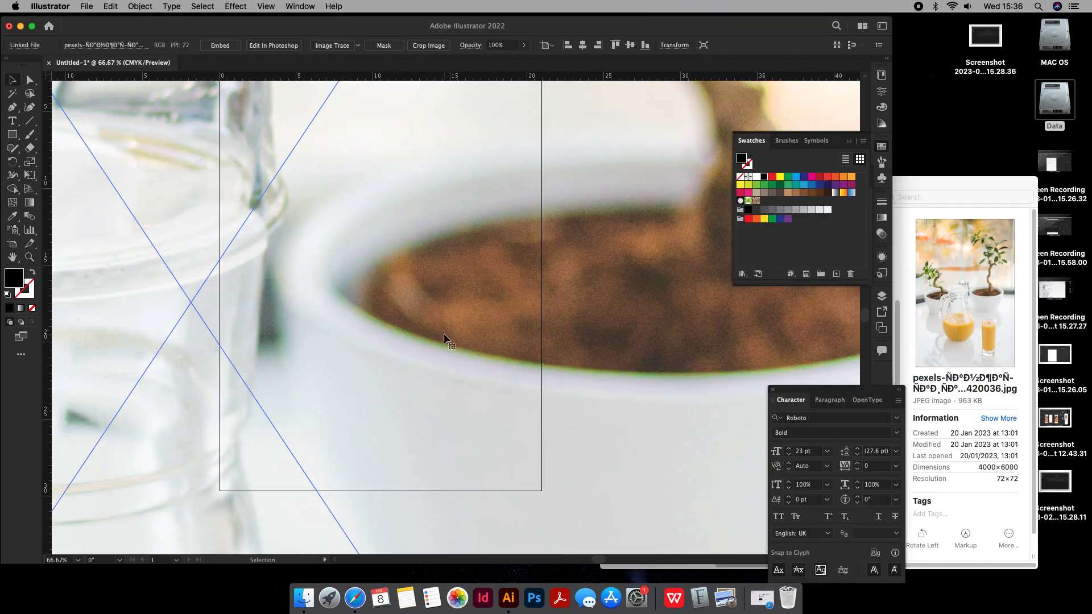
scroll(444, 335, "up", 3)
scroll(443, 340, "down", 7)
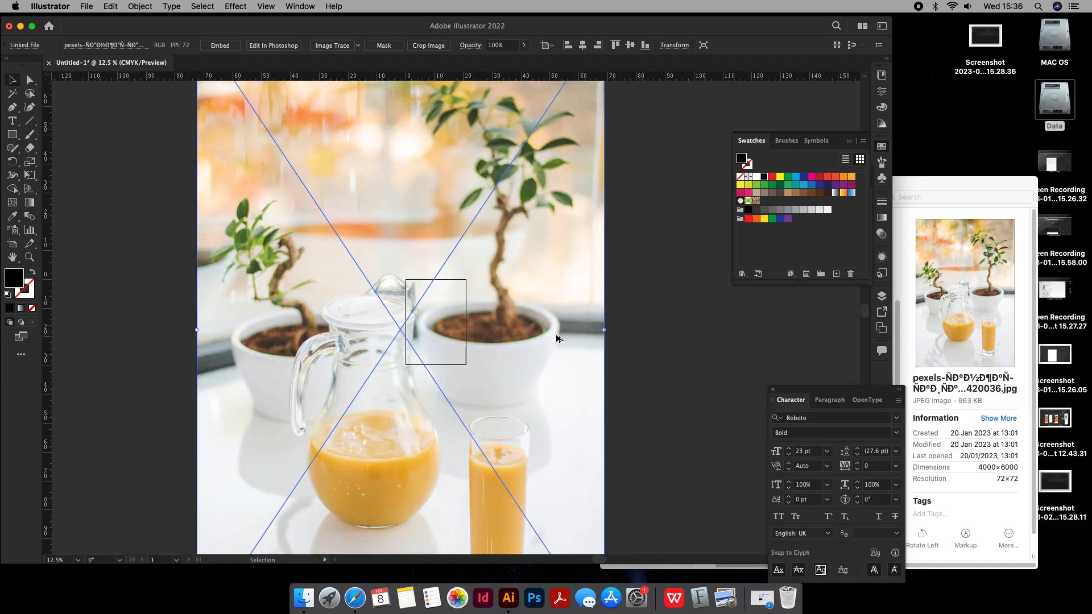
key("super+minus")
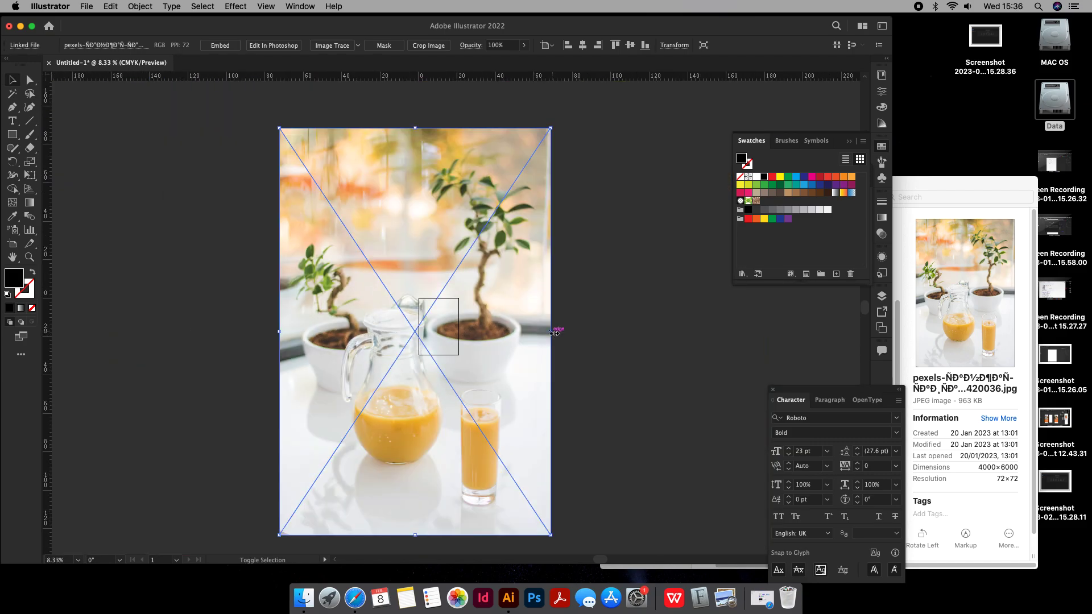
Step: Scale the juice photo down to about 30 × 45 cm, embed it and arrange it behind the text and black rectangle
left_click_drag(554, 333, 467, 347)
left_click(482, 338)
left_click(437, 293)
left_click_drag(364, 254, 411, 321)
left_click_drag(444, 386, 449, 366)
Step: Mask the juice photo with the black rectangle using Make Clipping Mask
scroll(457, 334, "up", 10, "alt")
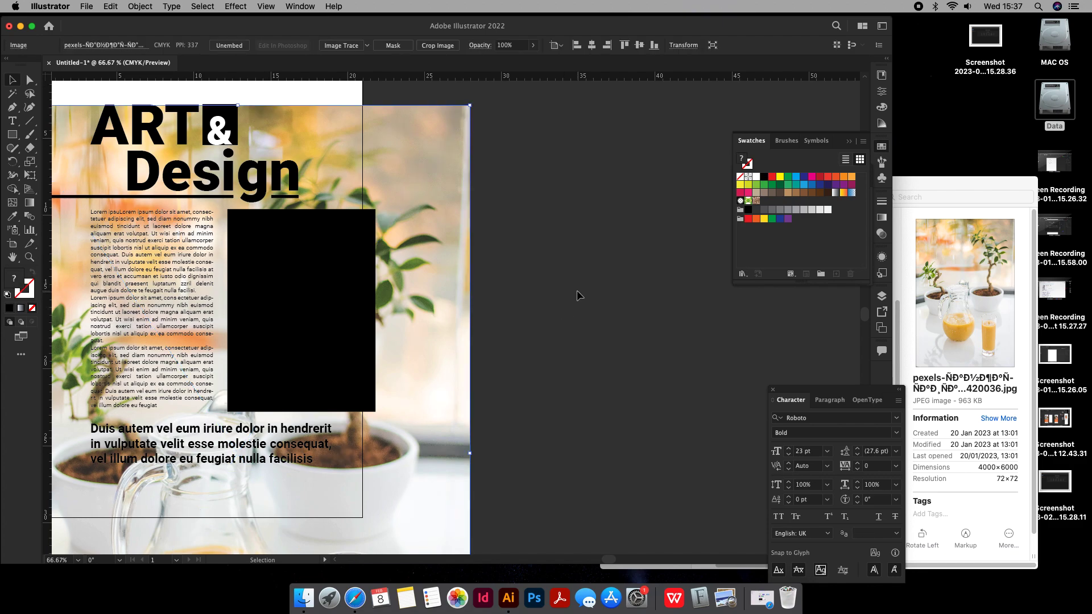
left_click(361, 273, "shift")
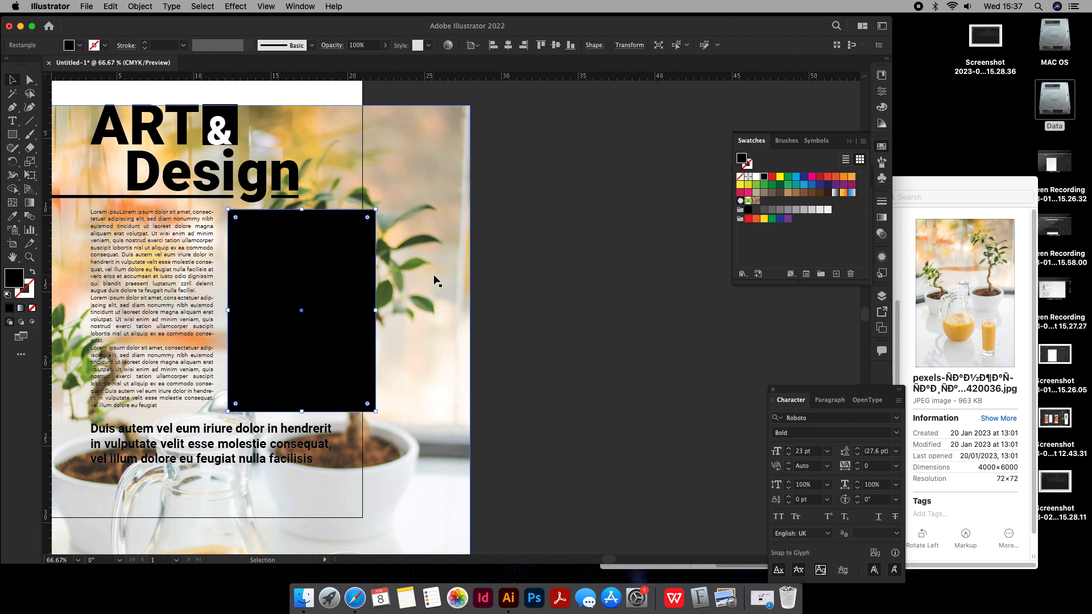
right_click(443, 283)
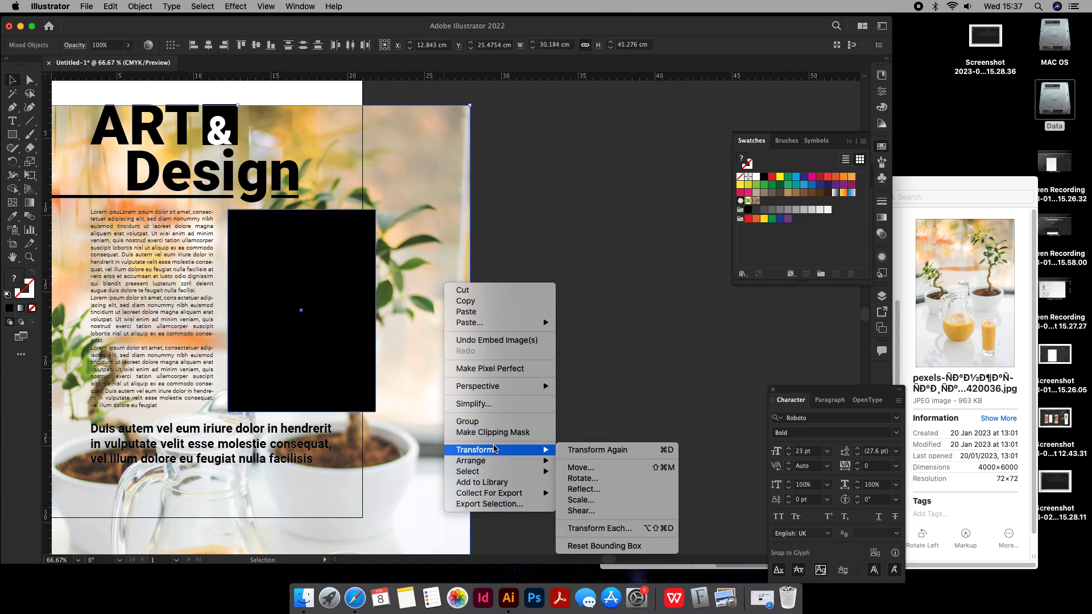
left_click(492, 429)
Step: Shrink and reposition the photo inside the clip group so the jug, glass and both plants fill the rectangle
double_click(337, 251)
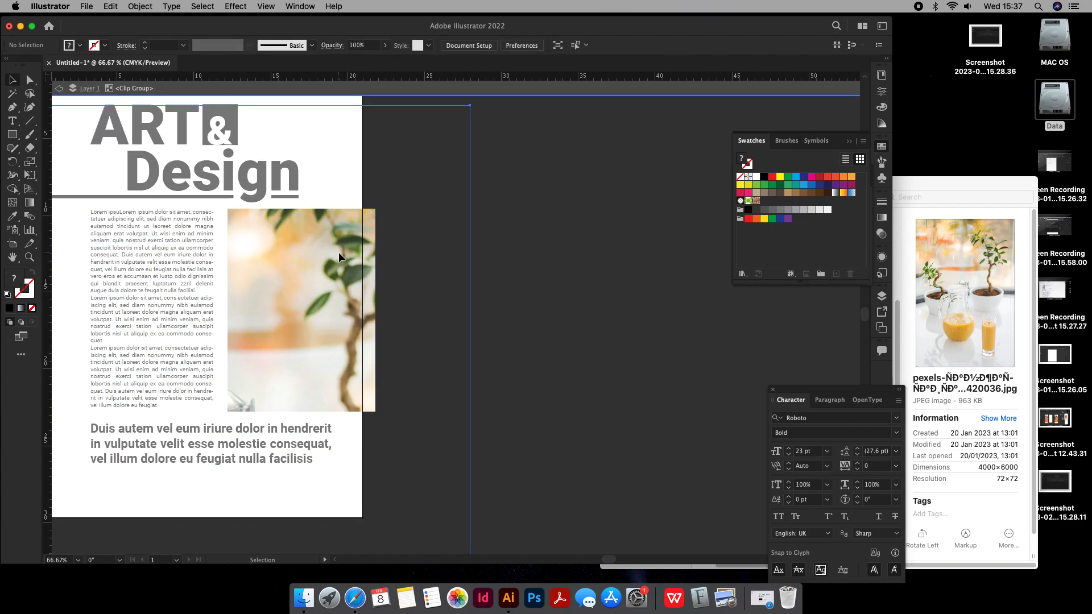
mouse_move(468, 108)
left_mouse_down()
mouse_move(404, 165)
mouse_move(348, 250)
mouse_move(426, 138)
mouse_move(464, 125)
left_mouse_up()
left_click_drag(489, 336, 425, 330)
left_click_drag(426, 486, 379, 417)
double_click(458, 402)
left_click_drag(316, 285, 512, 312)
left_click_drag(648, 348, 645, 335)
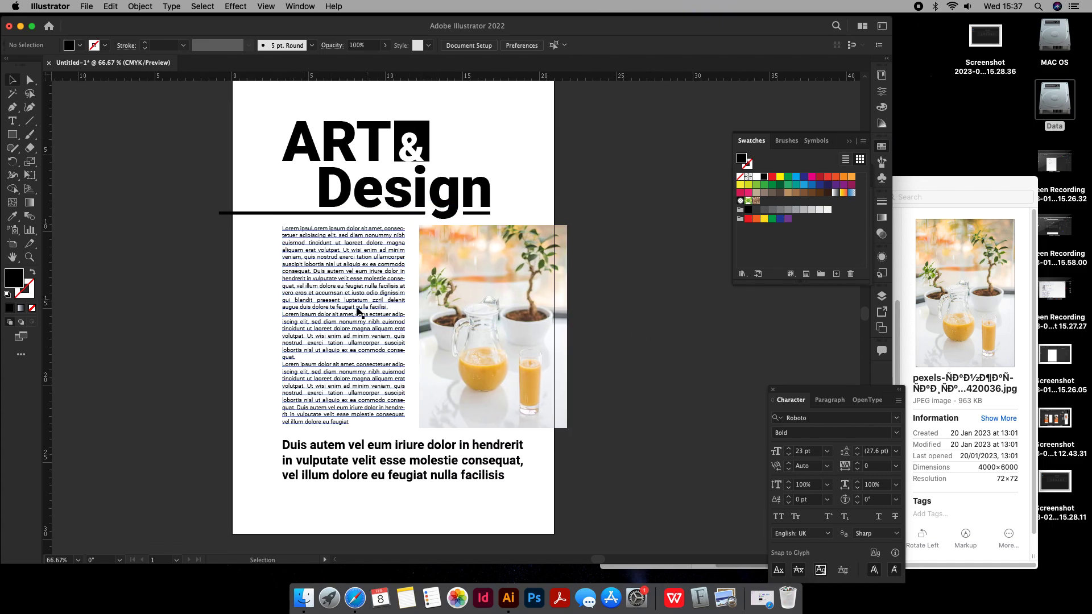
Step: Examine the body column's paragraph alignment, indent, spacing and hyphenation settings, along with the available justification and composer options
left_click(342, 458)
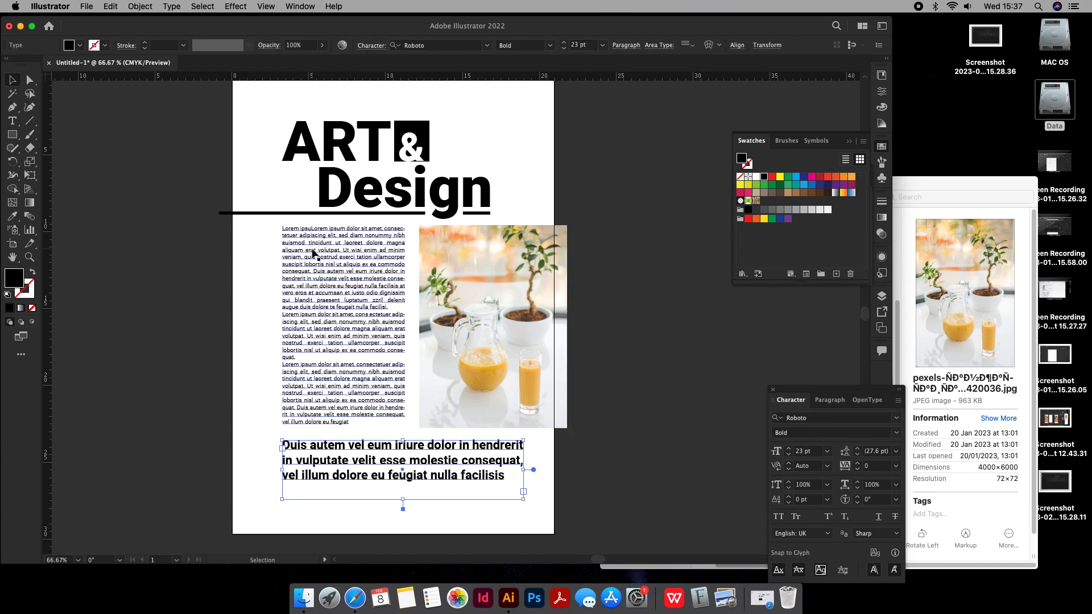
left_click(285, 229)
left_click(285, 230)
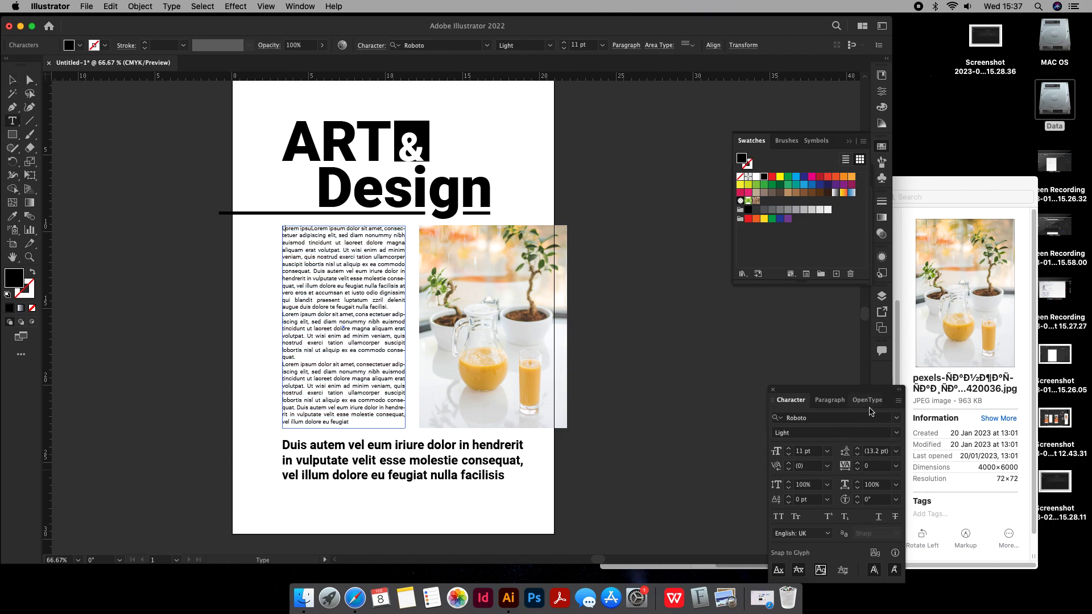
left_click(829, 400)
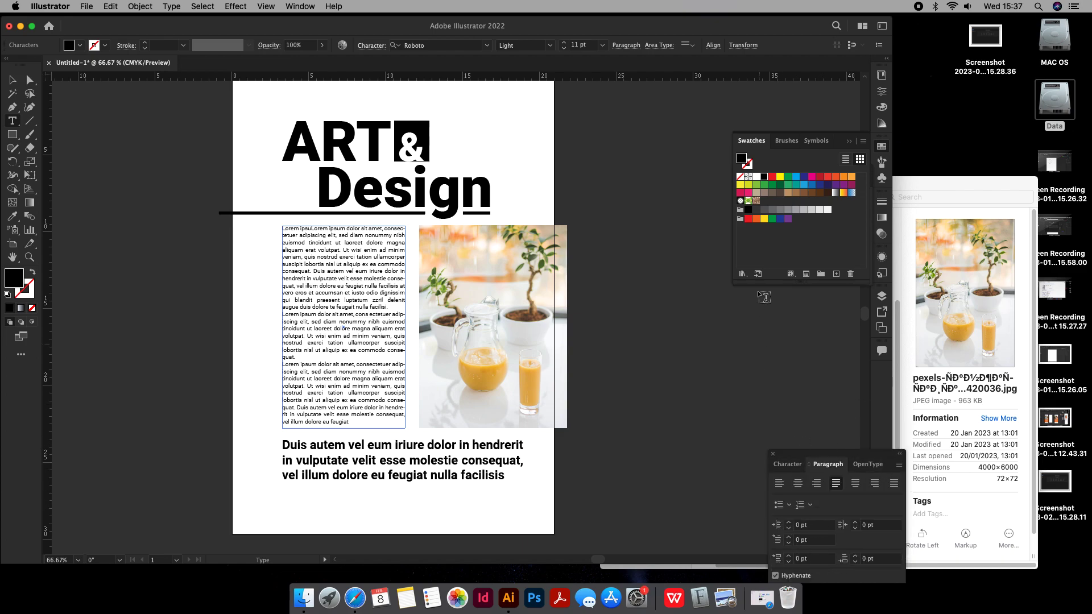
left_click(626, 46)
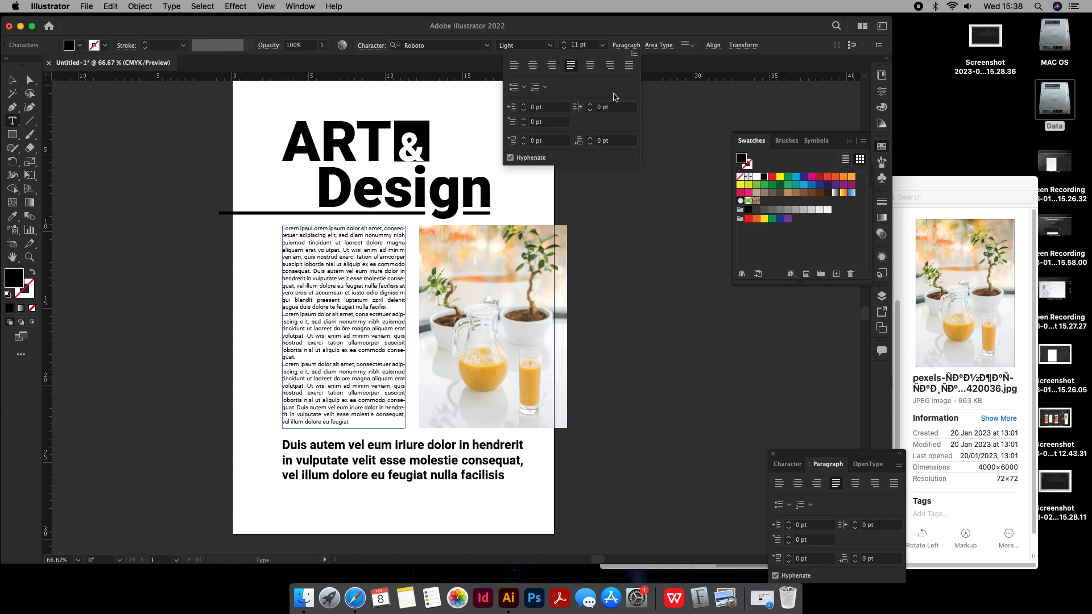
left_click(635, 53)
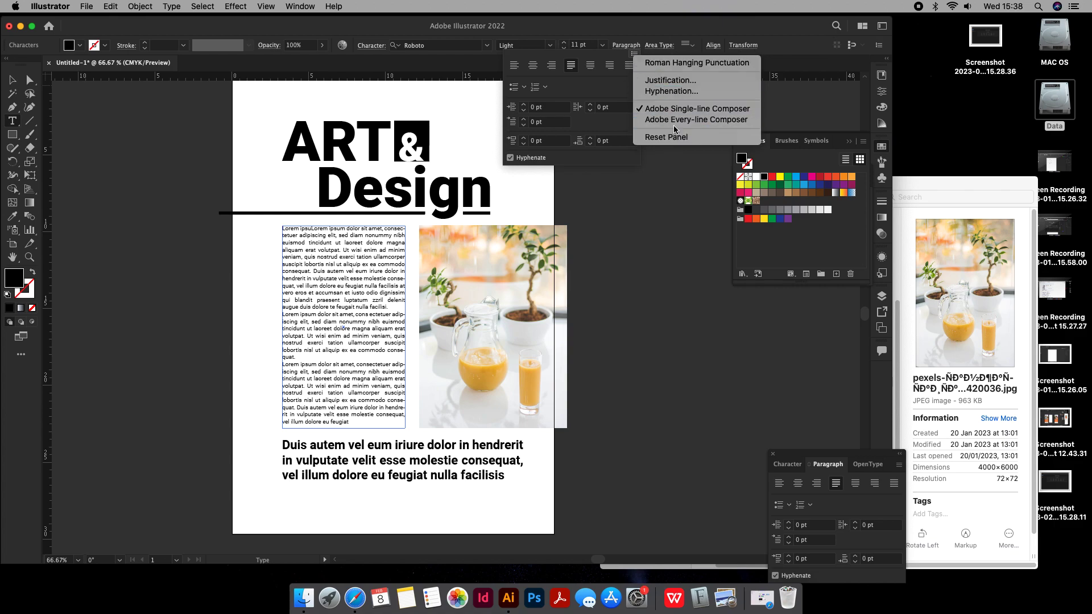
left_click(373, 199)
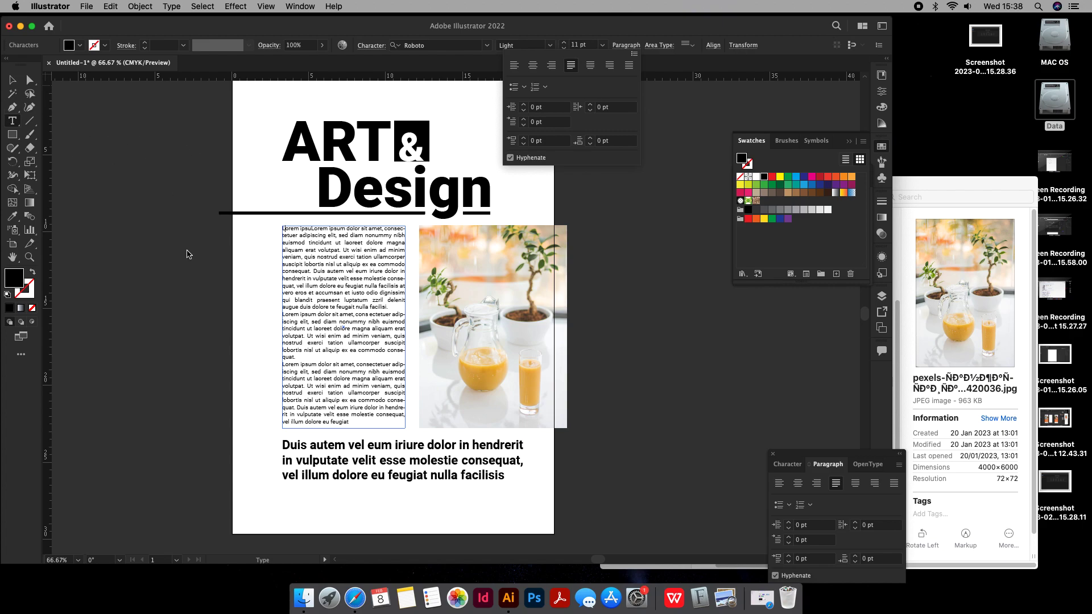
left_click(17, 80)
left_click(419, 454)
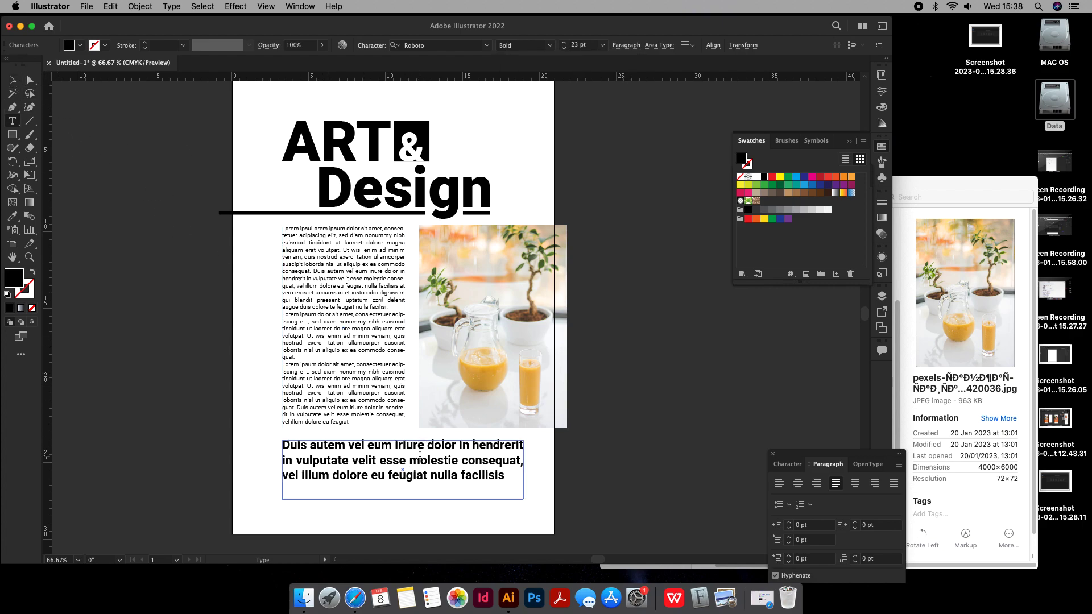
left_click(13, 80)
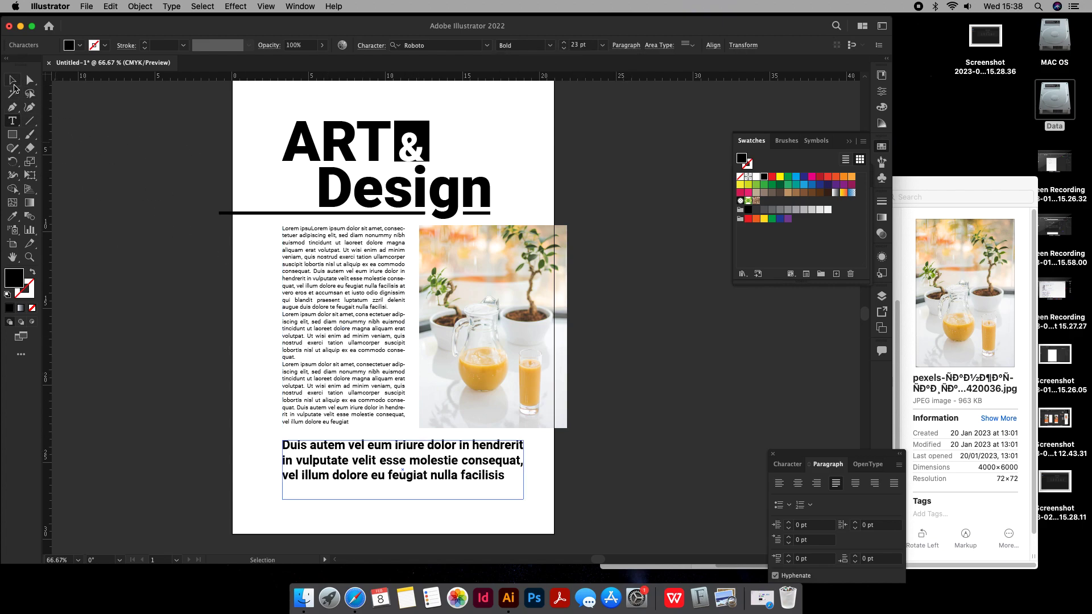
left_click(619, 449)
Step: Duplicate the title's 5 pt underline below the bold pull text, lengthen it to the text block's full width and shift it slightly down
left_click_drag(345, 214, 405, 489)
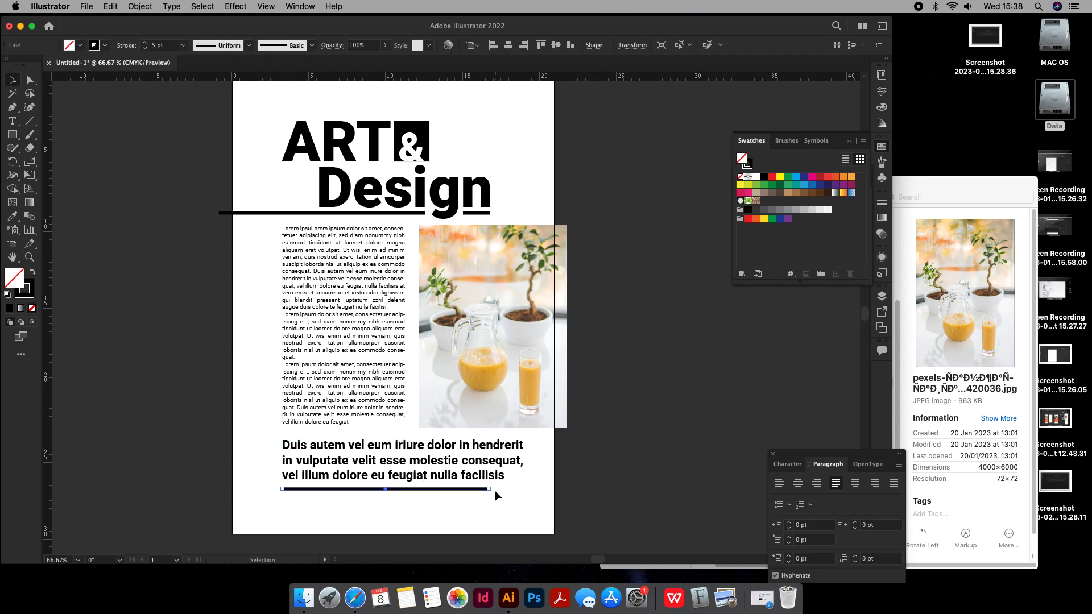
left_click_drag(490, 489, 523, 492)
left_click(625, 429)
left_click_drag(420, 490, 421, 493)
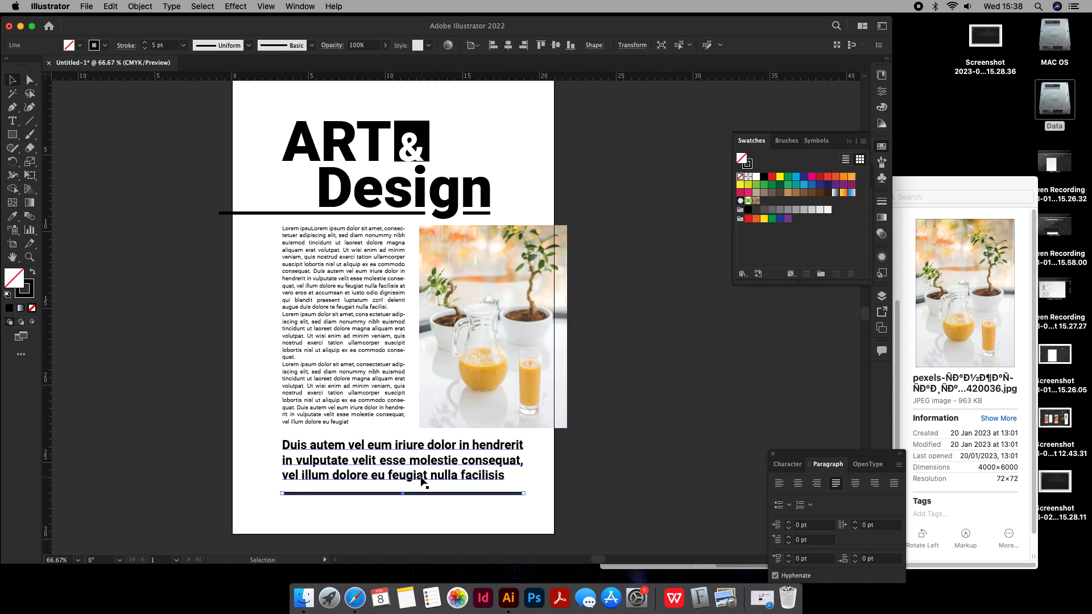
left_click(619, 447)
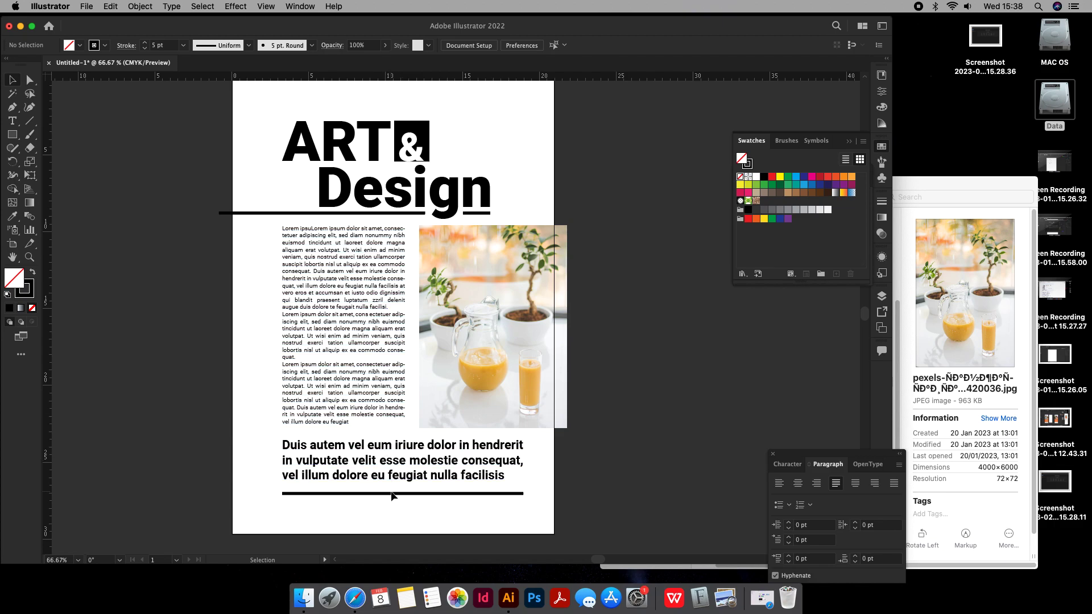
Step: Draw a 21 × 29.7 cm rectangle exactly over the artboard and swap its fill and stroke to make it solid black
left_click_drag(621, 295, 607, 306)
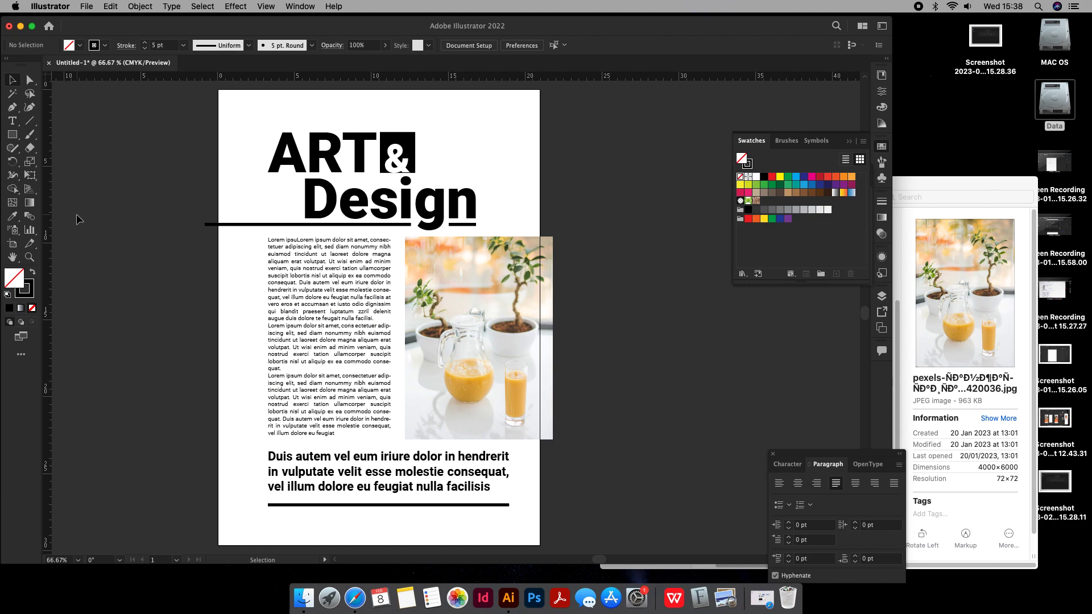
left_click(17, 135)
left_click(220, 91)
type("21")
key("Tab")
type("29.7")
key("Return")
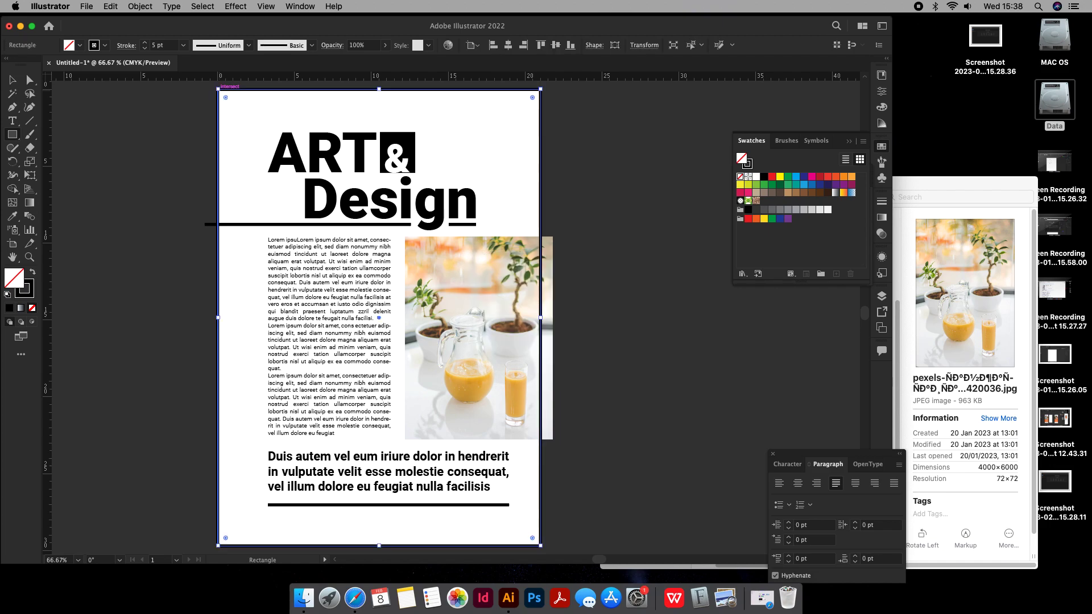
left_click(34, 274)
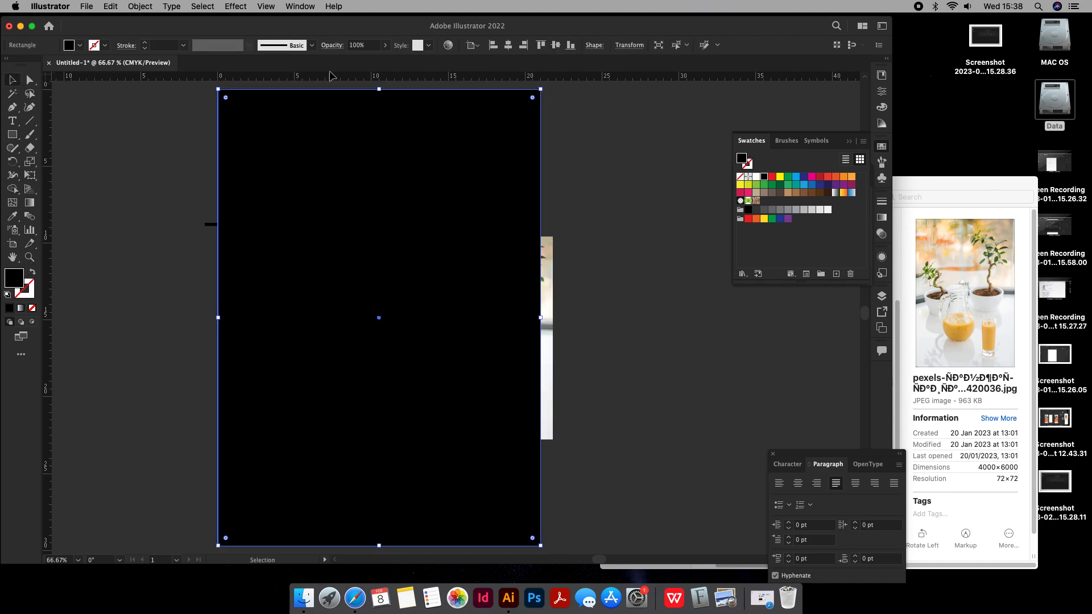
Step: Clip all the artwork to the page-sized black rectangle with Make Clipping Mask, trimming the overhanging underline and photo
left_click_drag(586, 91, 169, 550)
right_click(354, 333)
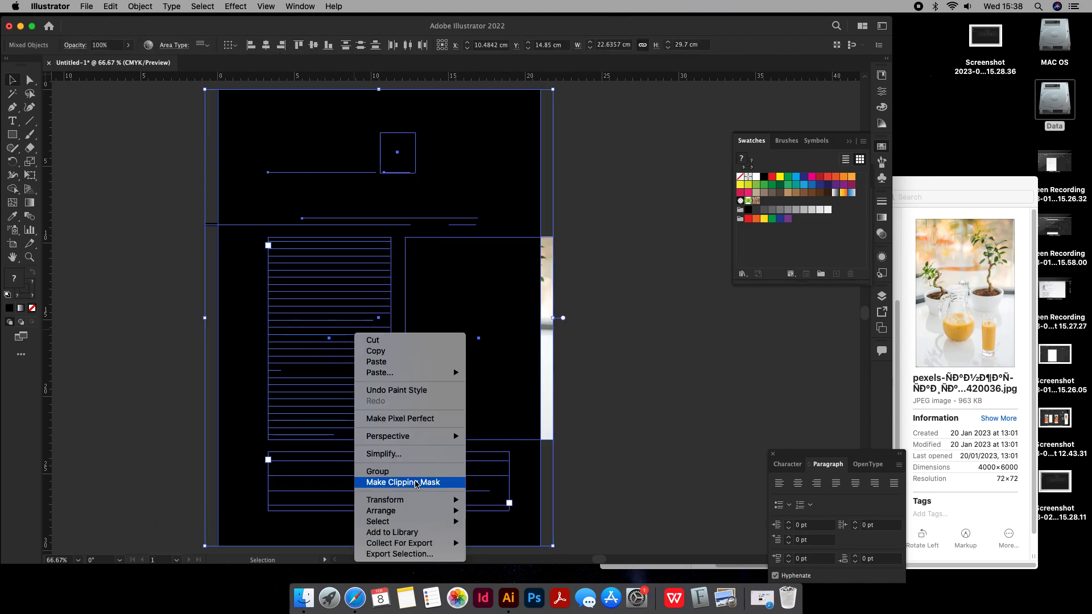
key("Return")
left_click(612, 295)
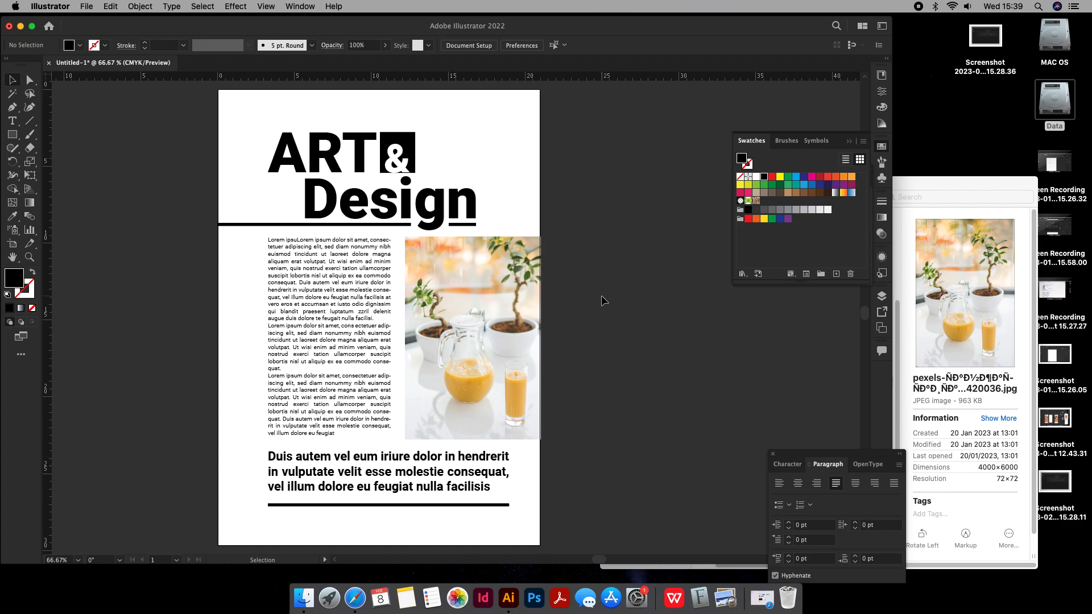
key("super+0")
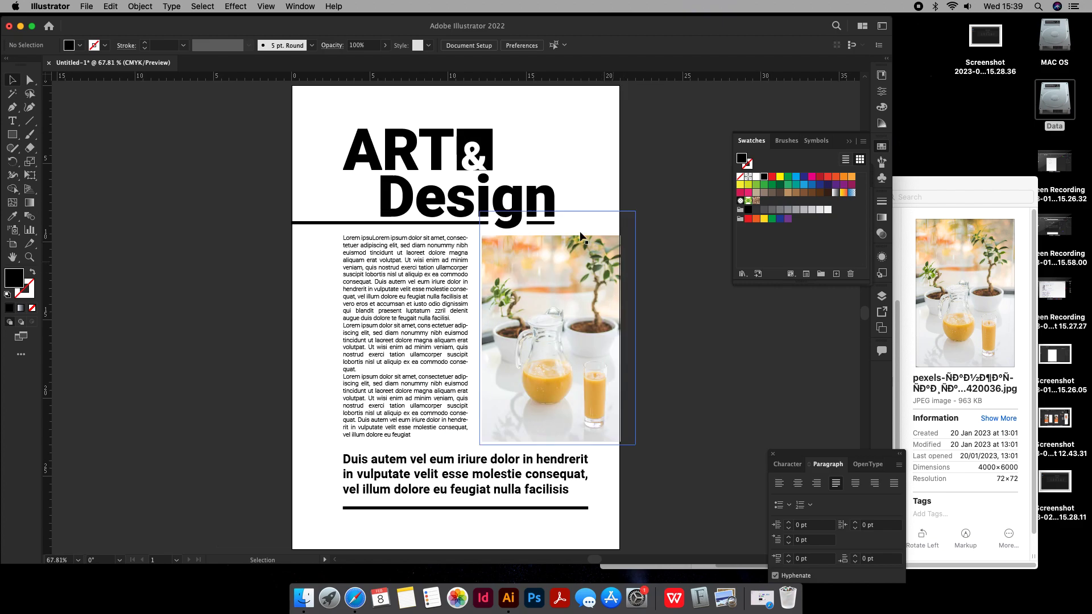